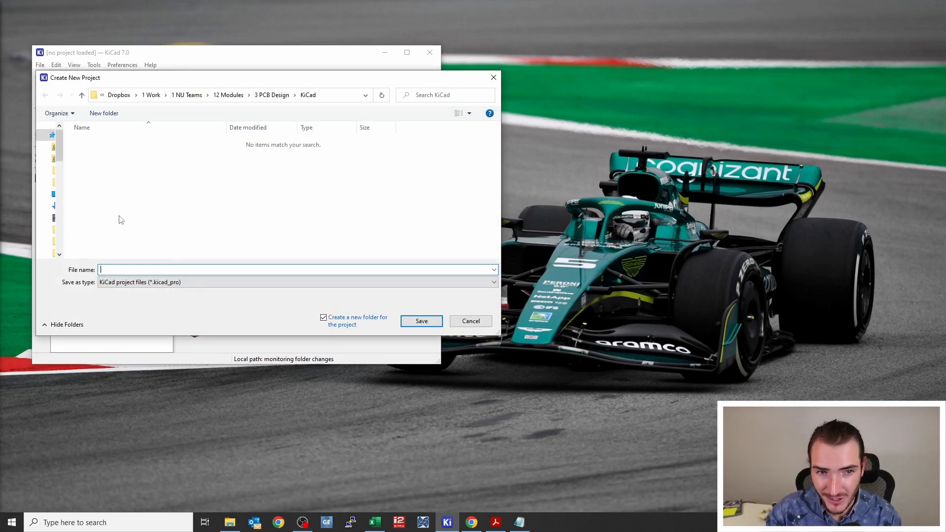
# - Create a project named "Servo Controller 555" in its own folder and open its schematic for editing
pyautogui.write('Servo Controller 555')
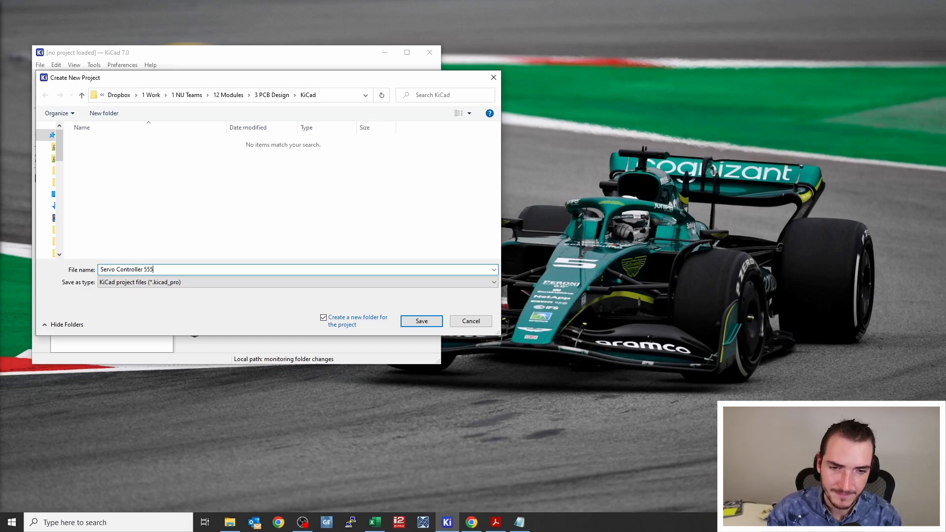
pyautogui.press('Return')
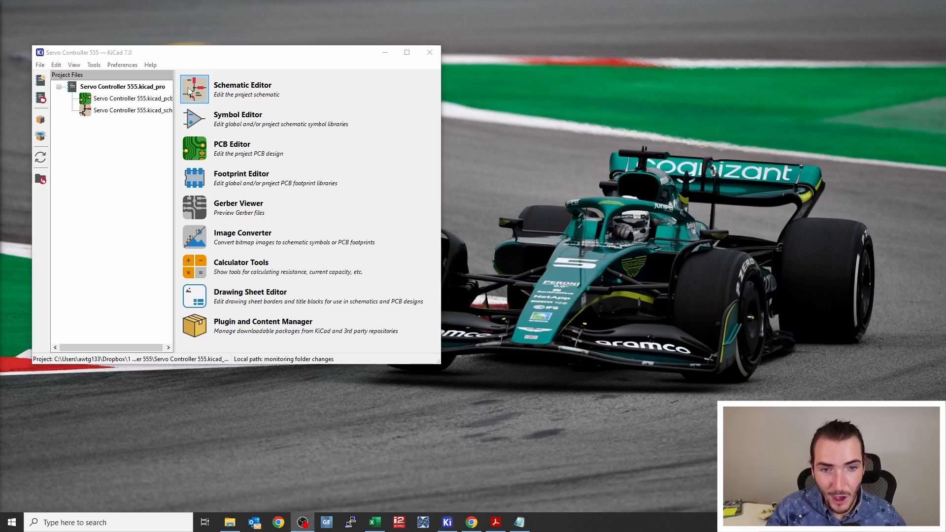
pyautogui.click(193, 89)
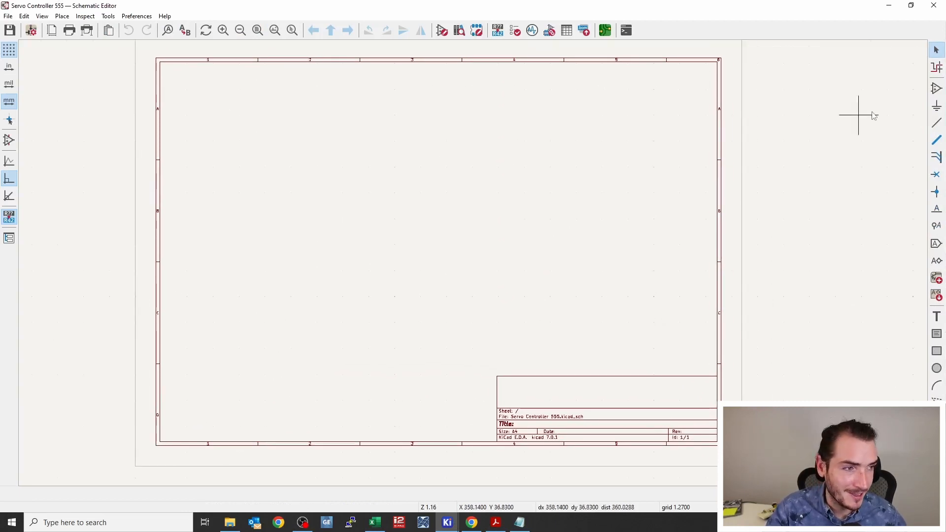
# - Start adding a symbol on the blank sheet, clear the symbol filter, and browse the available symbol libraries
pyautogui.click(937, 91)
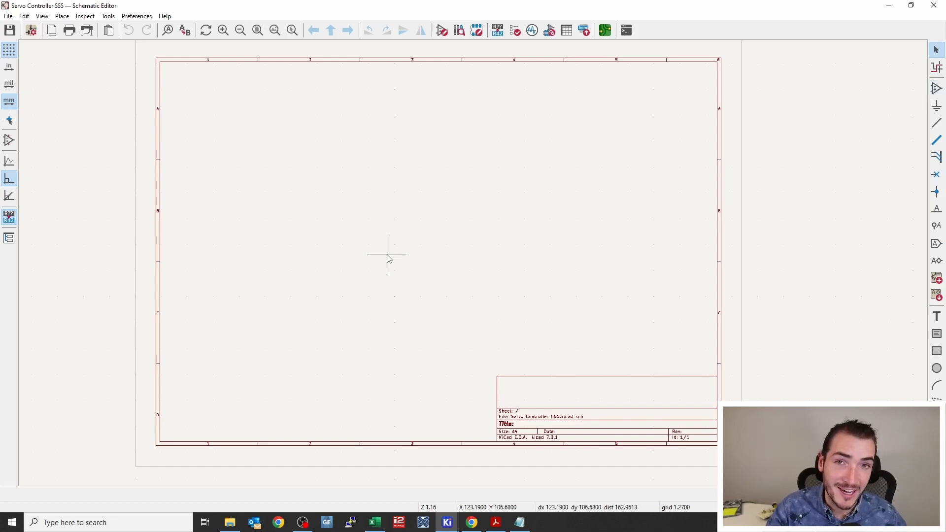
pyautogui.click(385, 254)
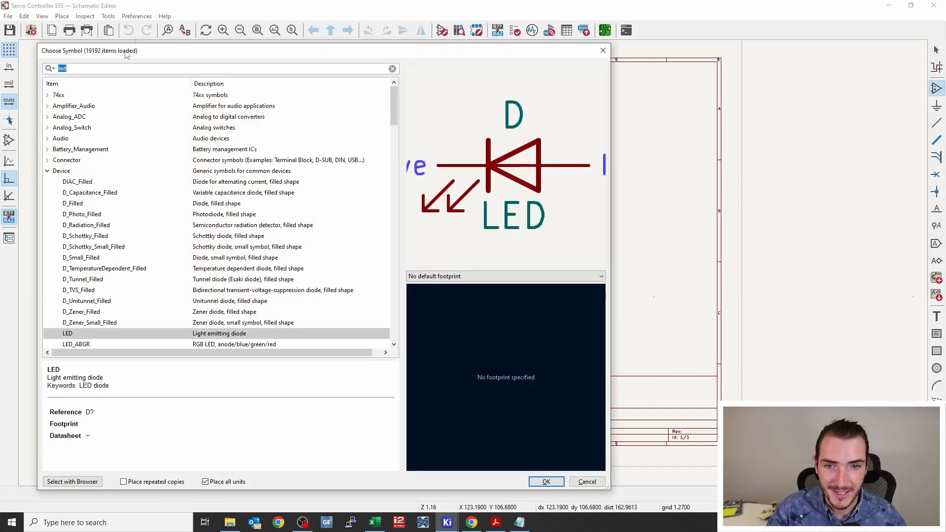
pyautogui.click(137, 72)
pyautogui.press('BackSpace')
pyautogui.press('BackSpace')
pyautogui.press('BackSpace')
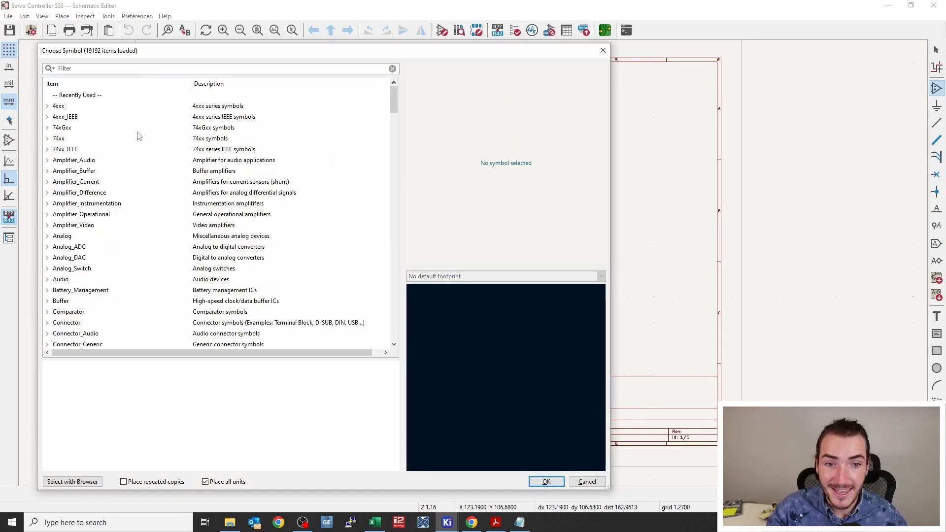
pyautogui.scroll(-20, 134, 212)
pyautogui.scroll(-16, 131, 207)
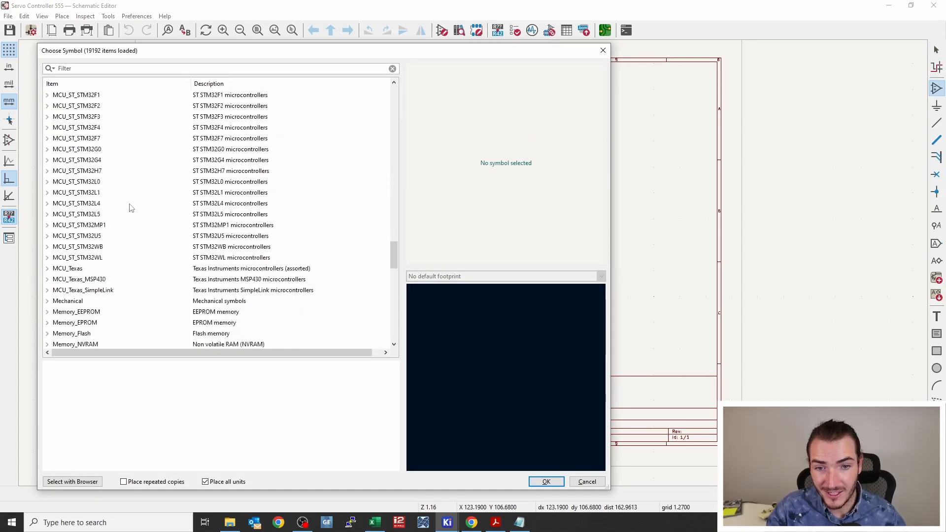
pyautogui.scroll(16, 131, 208)
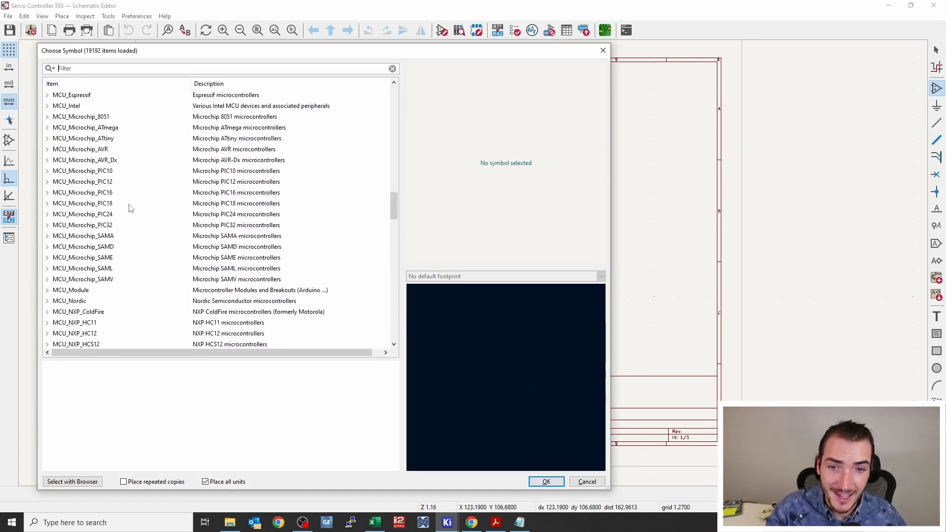
pyautogui.scroll(15, 131, 207)
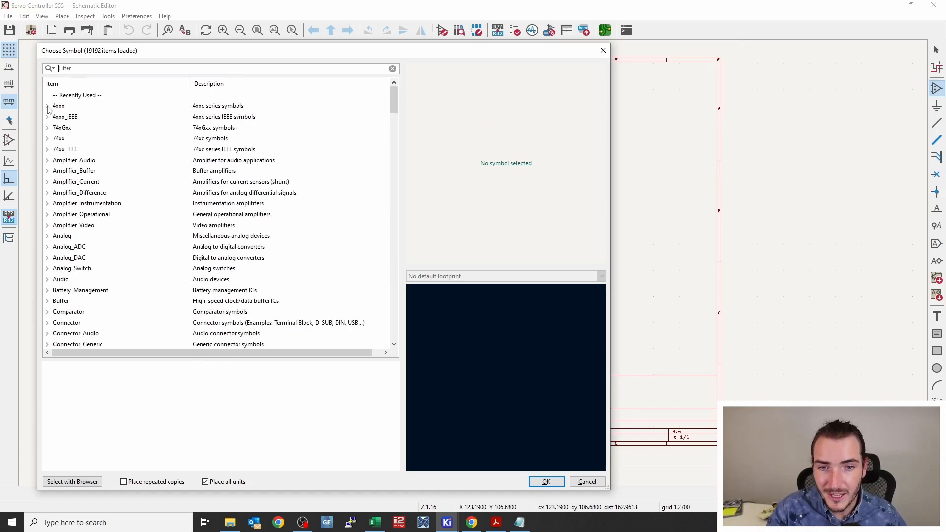
pyautogui.click(47, 106)
pyautogui.click(47, 106)
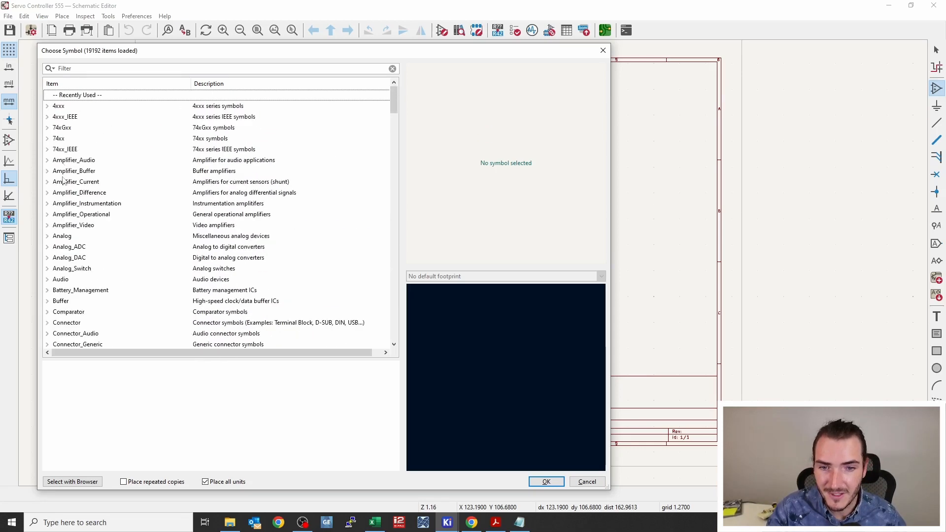
# - Search the symbols for "555 timer" and examine the pad layout of the LM555xM's SOIC-8 footprint
pyautogui.click(72, 74)
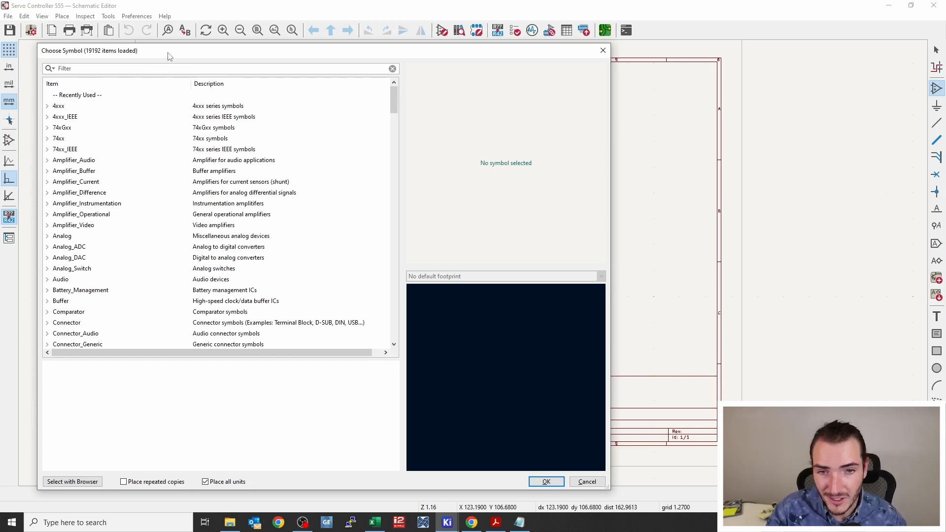
pyautogui.write('555')
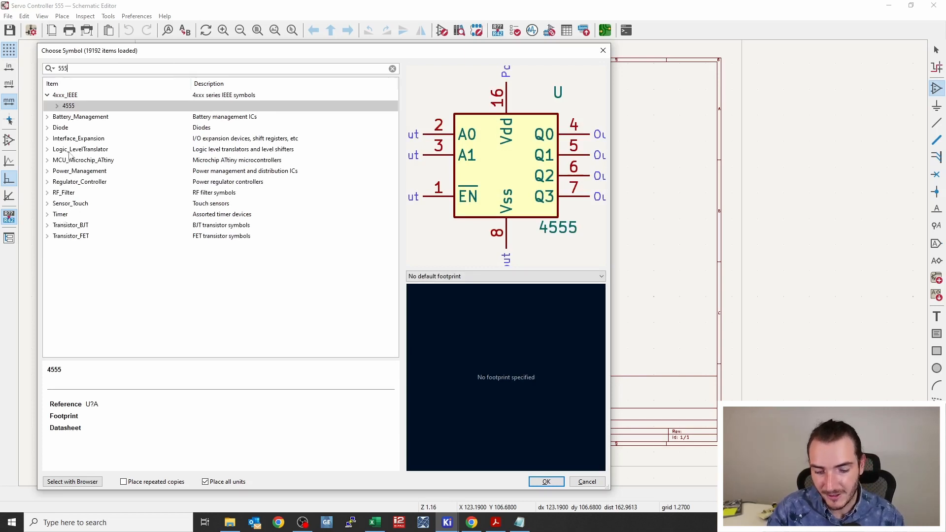
pyautogui.write(' timer')
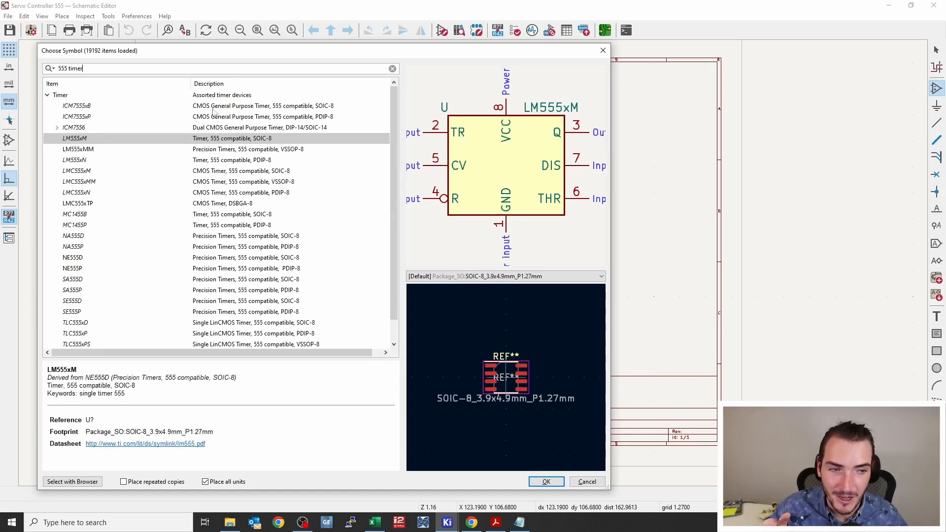
pyautogui.click(76, 139)
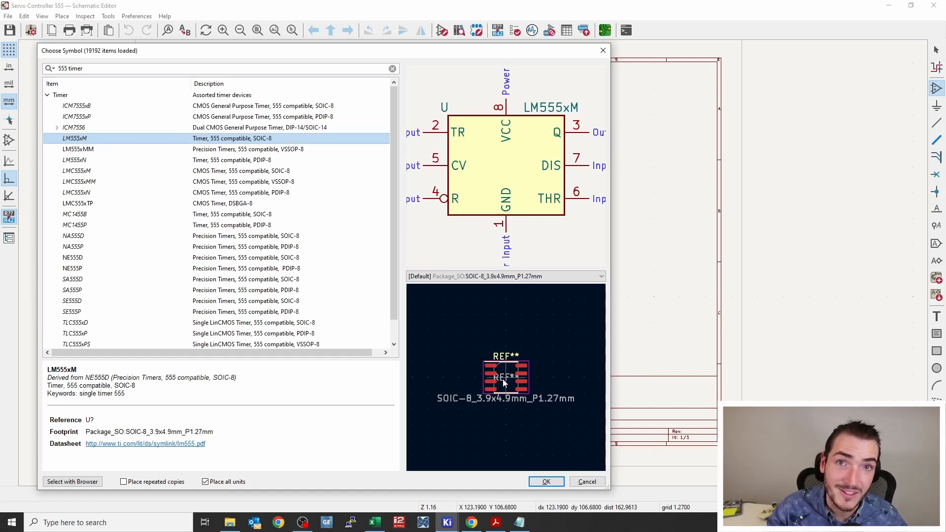
pyautogui.scroll(5, 504, 396)
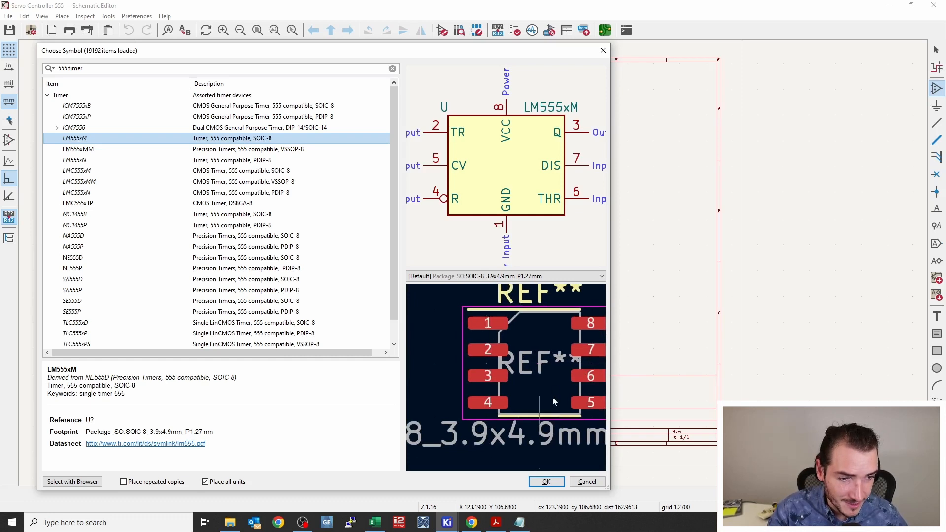
pyautogui.moveTo(552, 382); pyautogui.dragTo(530, 380, button='middle')
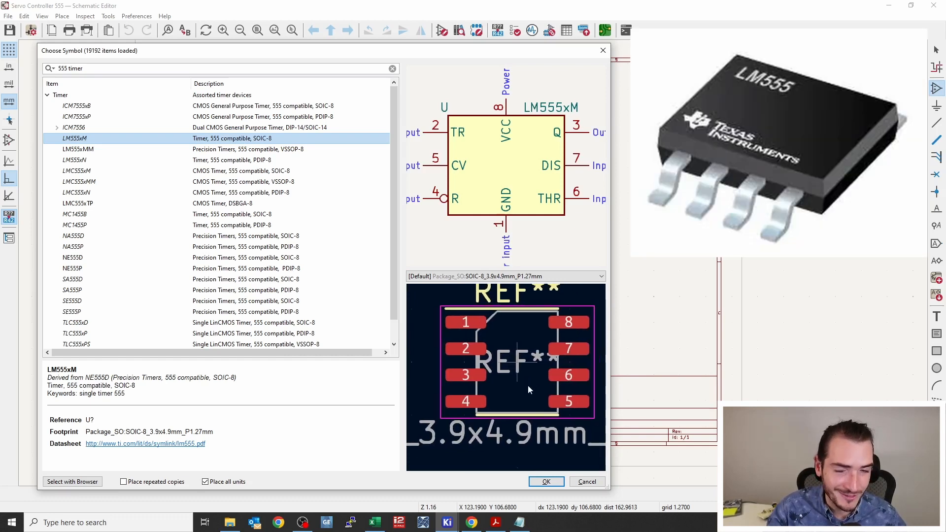
# - Narrow the symbol search to "555 timer DIP" and place the LM555xN timer near the middle of the sheet
pyautogui.click(113, 69)
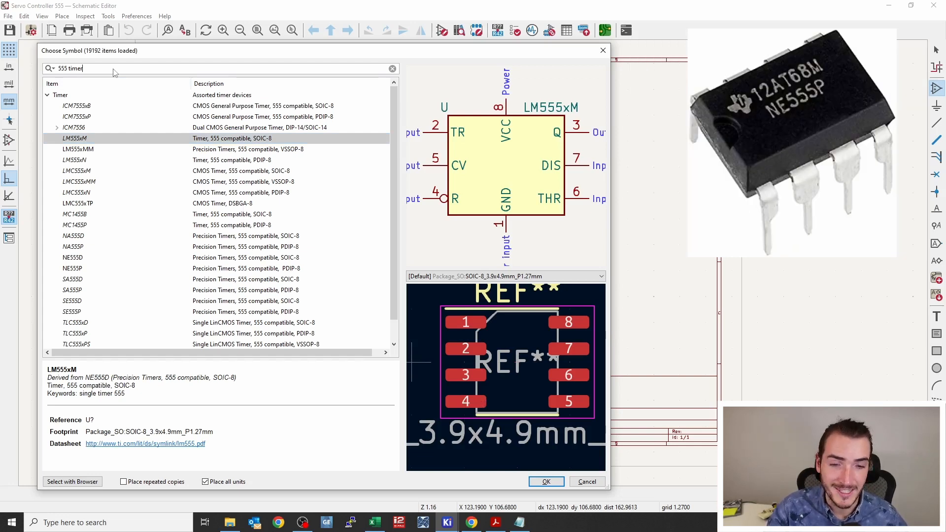
pyautogui.write('DIP')
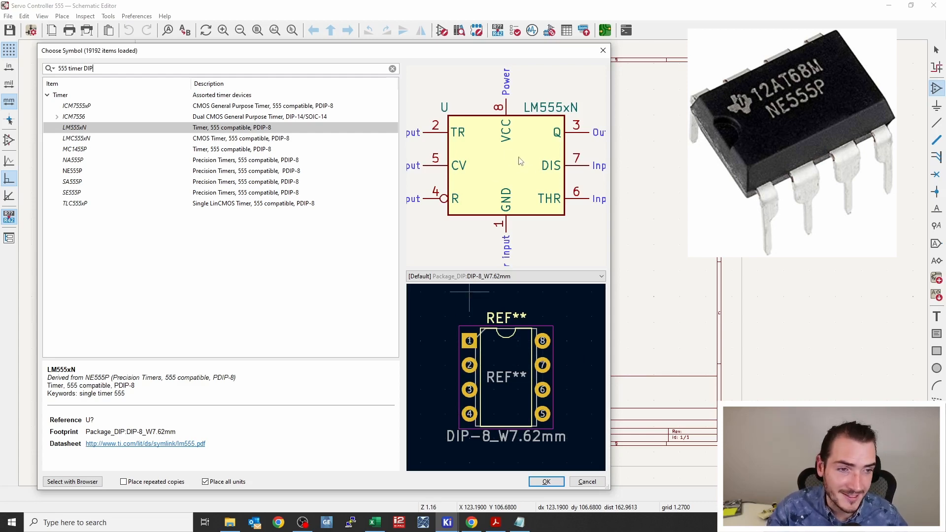
pyautogui.doubleClick(73, 129)
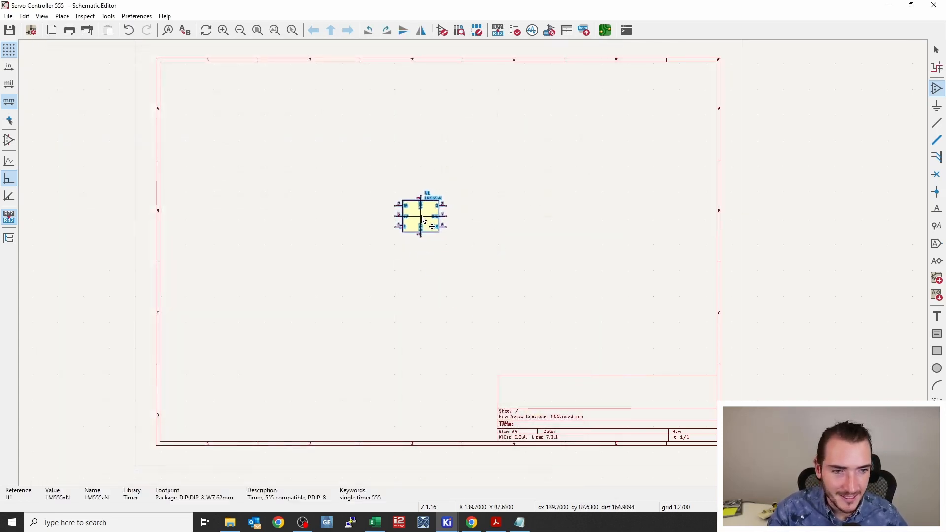
pyautogui.click(437, 229)
pyautogui.scroll(5, 473, 261)
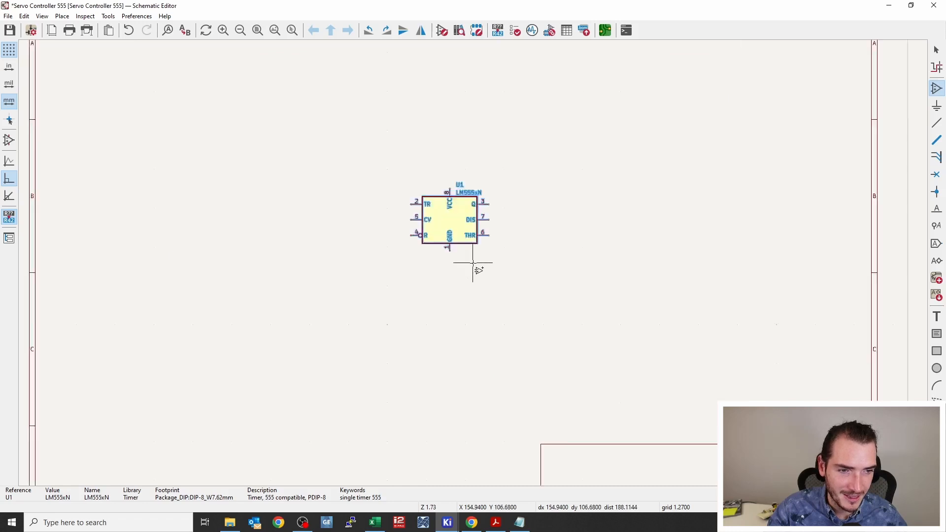
pyautogui.press('Escape')
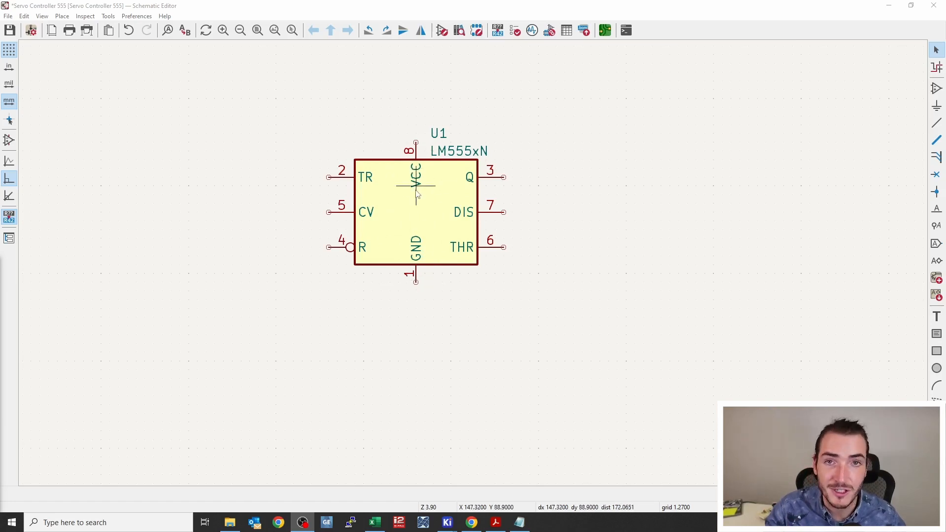
# - Place a +5V power symbol above the timer's VCC pin 8 and wire the two together
pyautogui.click(936, 106)
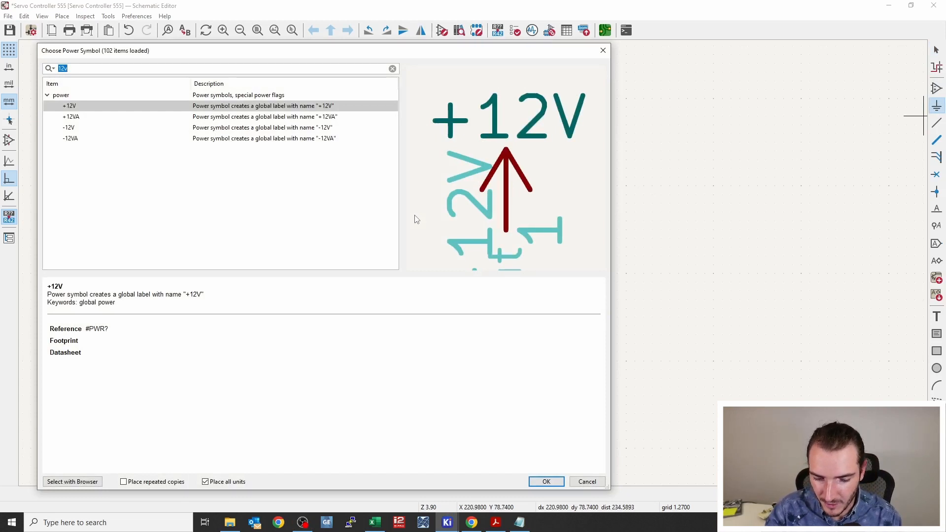
pyautogui.write('5v')
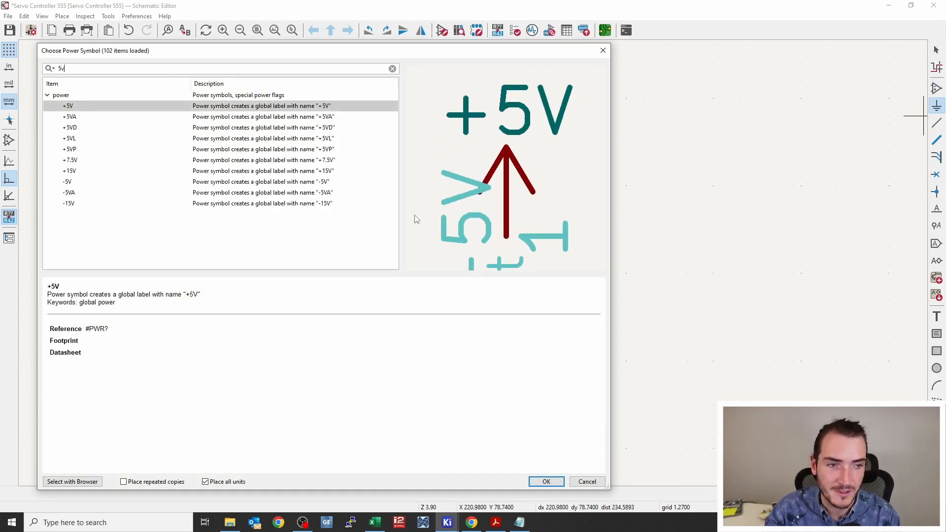
pyautogui.press('Return')
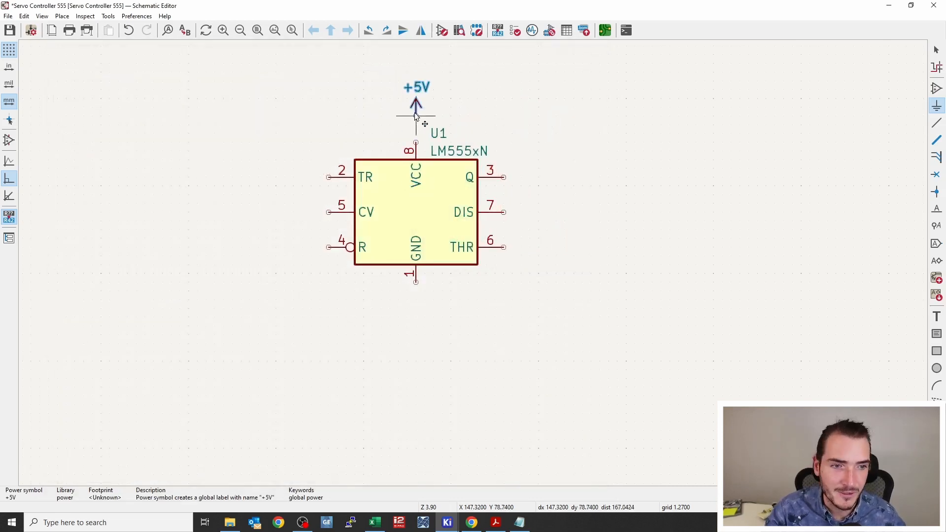
pyautogui.click(416, 99)
pyautogui.press('w')
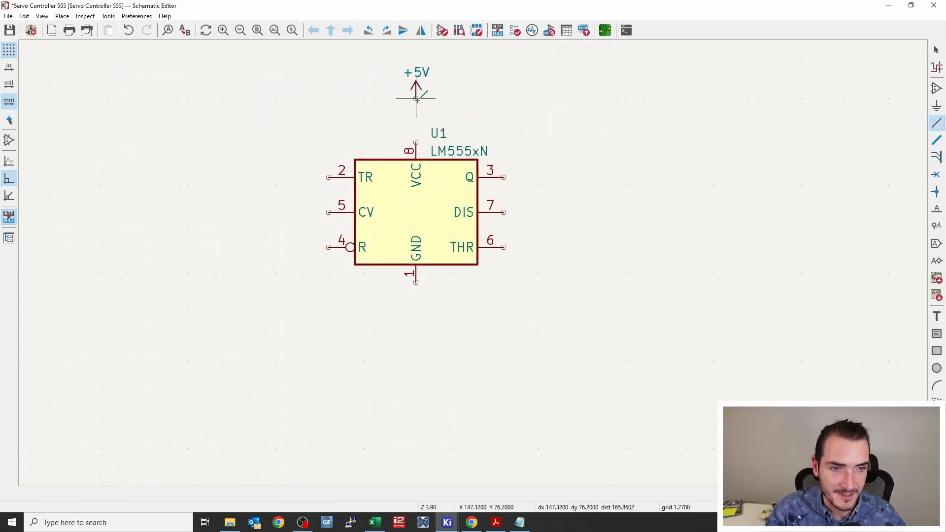
pyautogui.press('Escape')
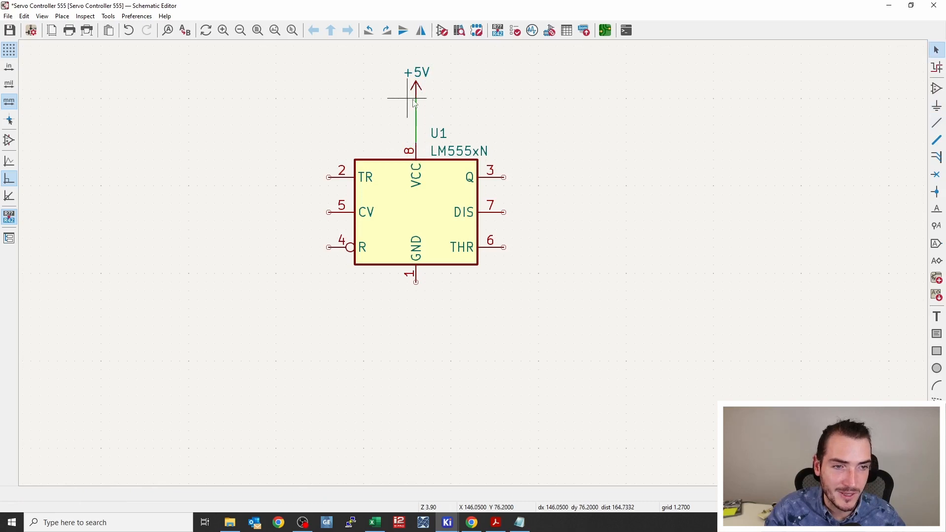
# - Move the +5V power symbol down closer to the timer's VCC pin, shortening the wire
pyautogui.click(417, 87)
pyautogui.moveTo(418, 87); pyautogui.dragTo(418, 113)
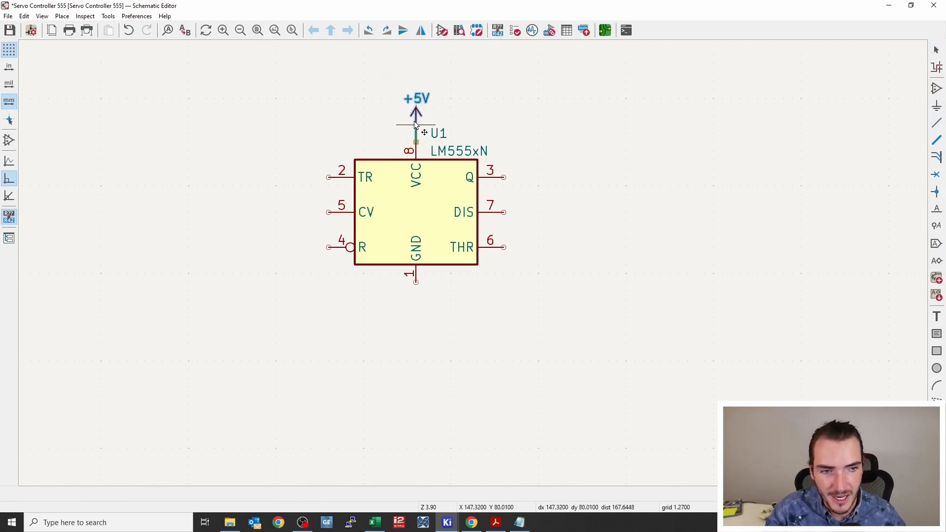
pyautogui.click(847, 114)
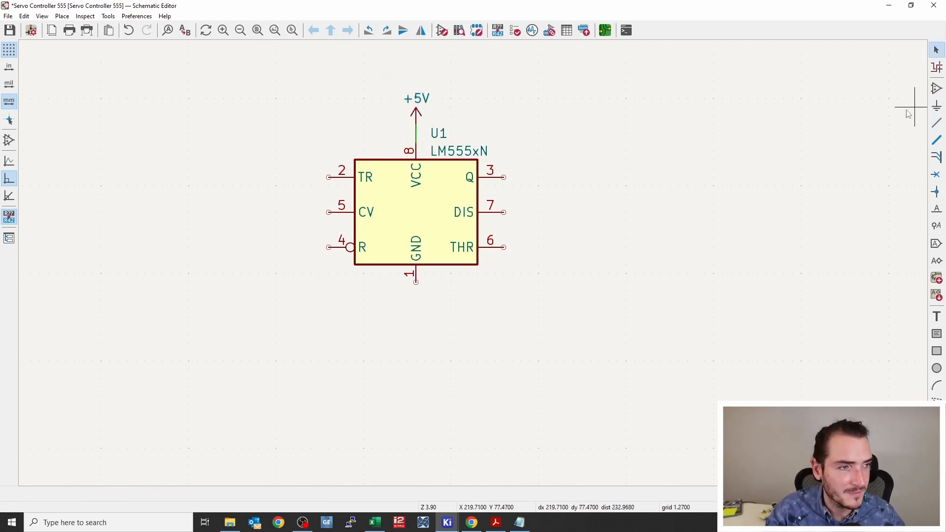
# - Place a GND power symbol just below the timer's GND pin 1 and wire it to the pin
pyautogui.write('p')
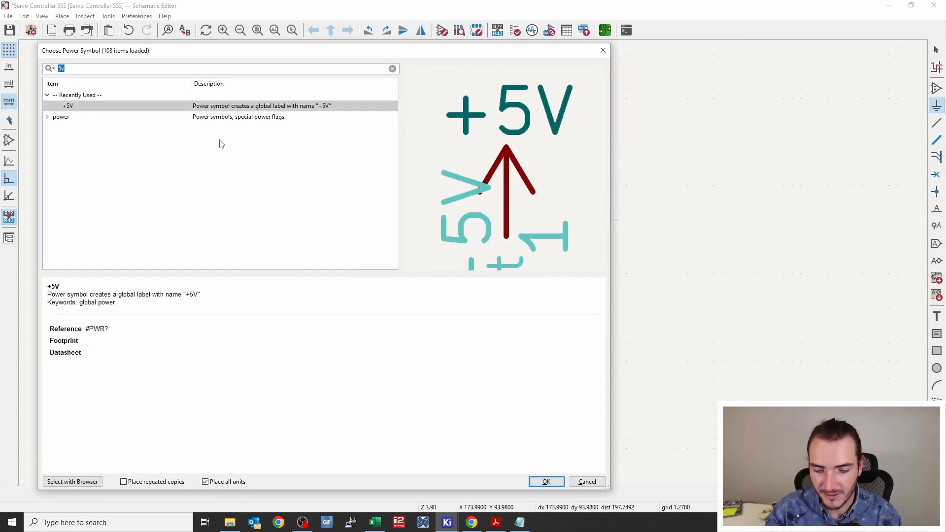
pyautogui.write('gnd')
pyautogui.doubleClick(220, 143)
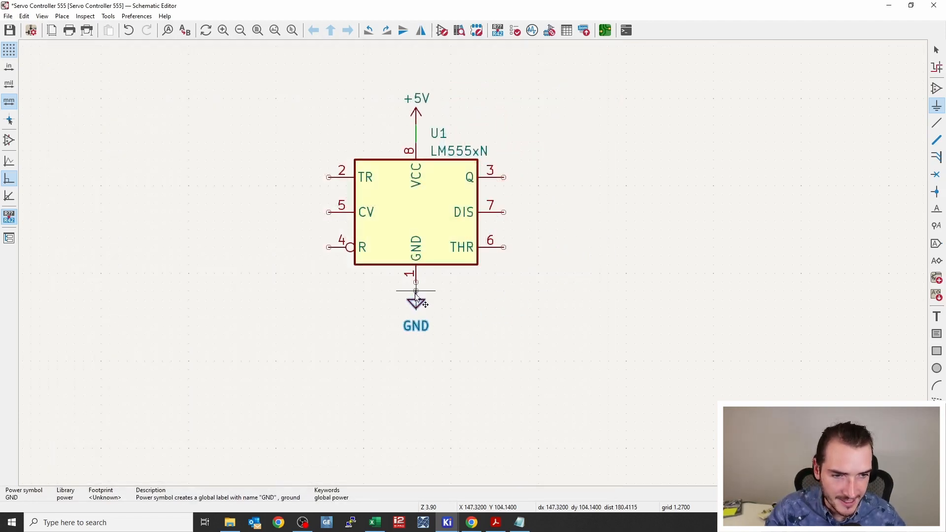
pyautogui.click(419, 296)
pyautogui.press('Escape')
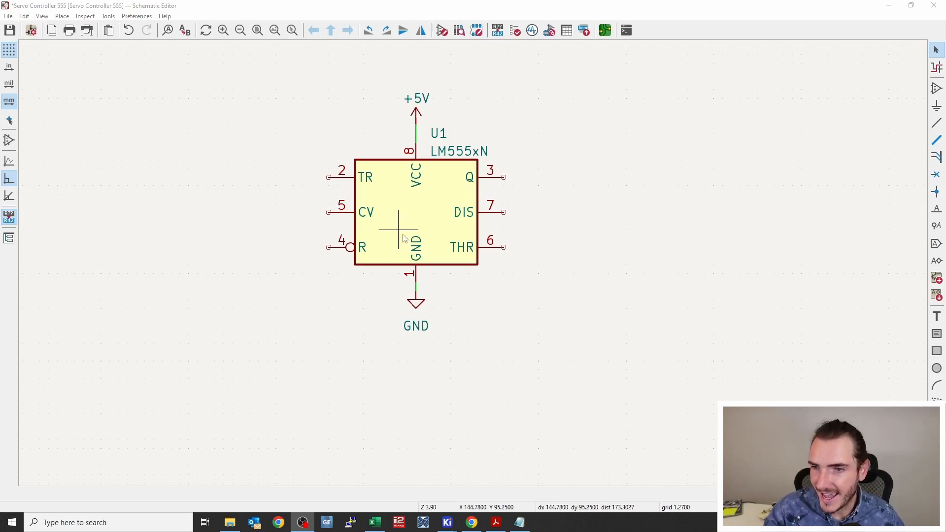
# - Search the symbols for "c polariz" and place the unpolarized capacitor C to the left of the timer
pyautogui.click(250, 200)
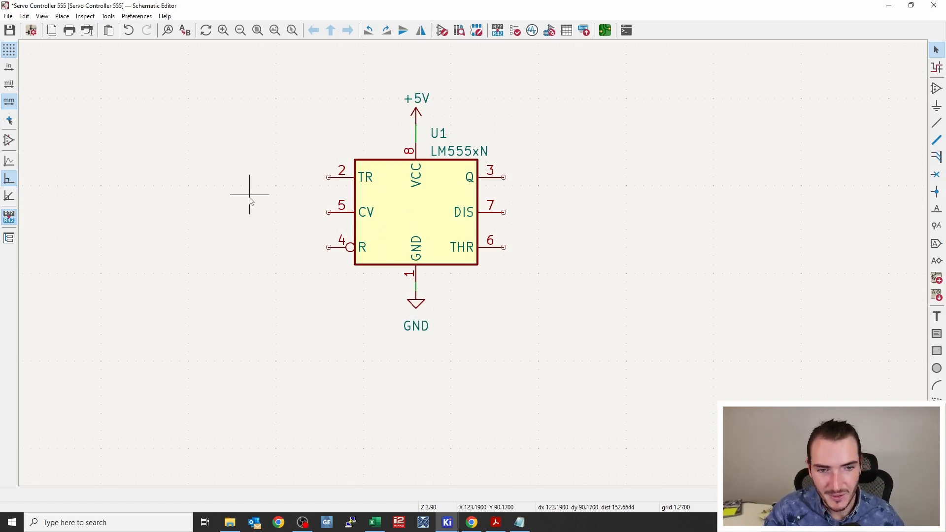
pyautogui.press('a')
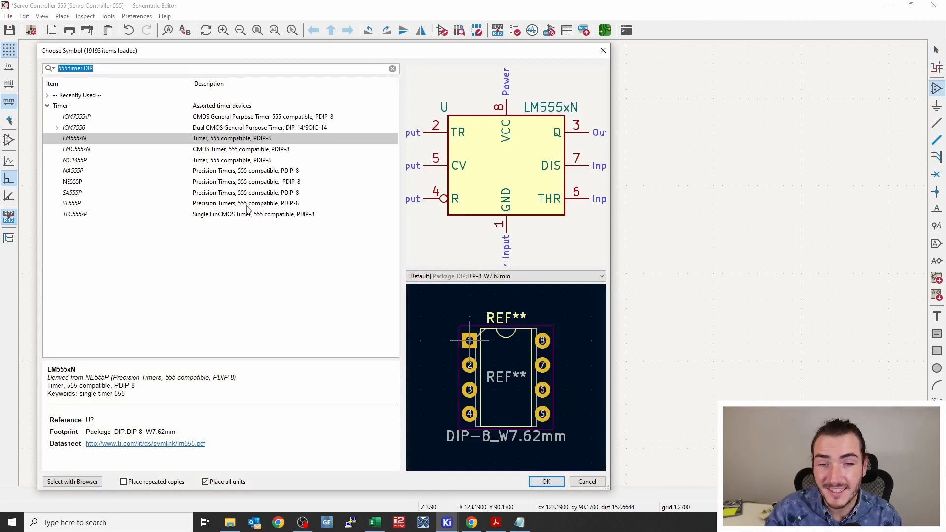
pyautogui.write('c')
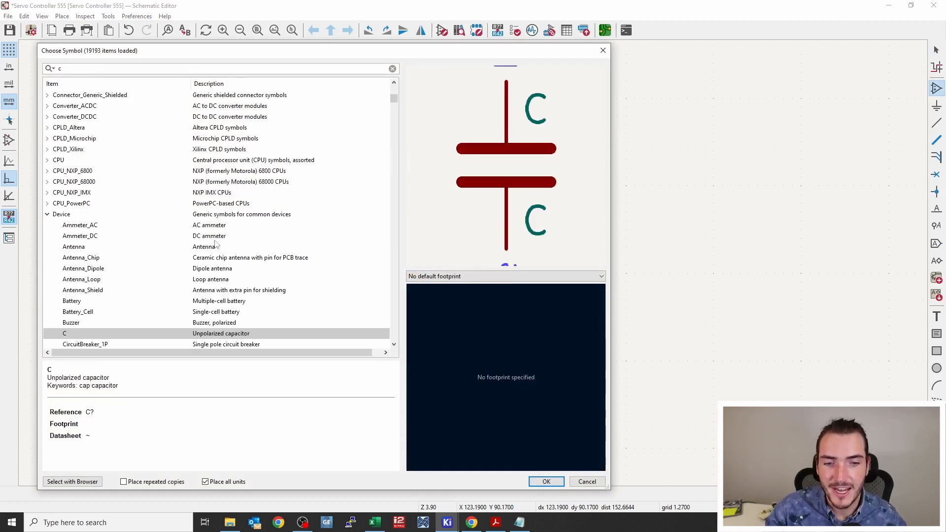
pyautogui.scroll(-1, 121, 285)
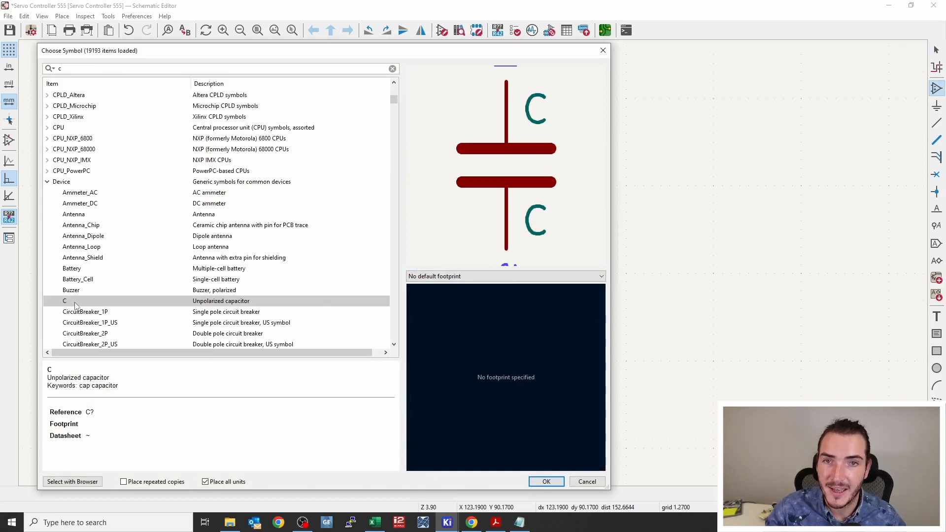
pyautogui.write('pol')
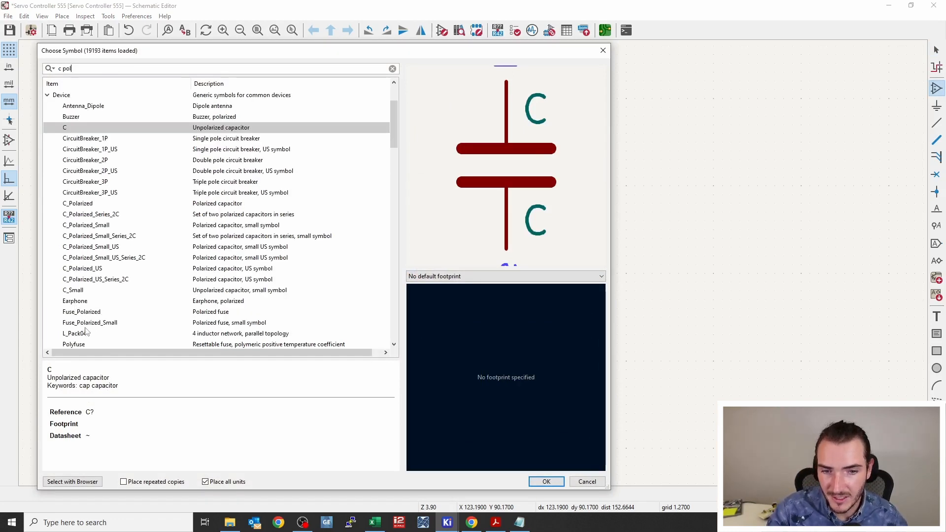
pyautogui.write('ariz')
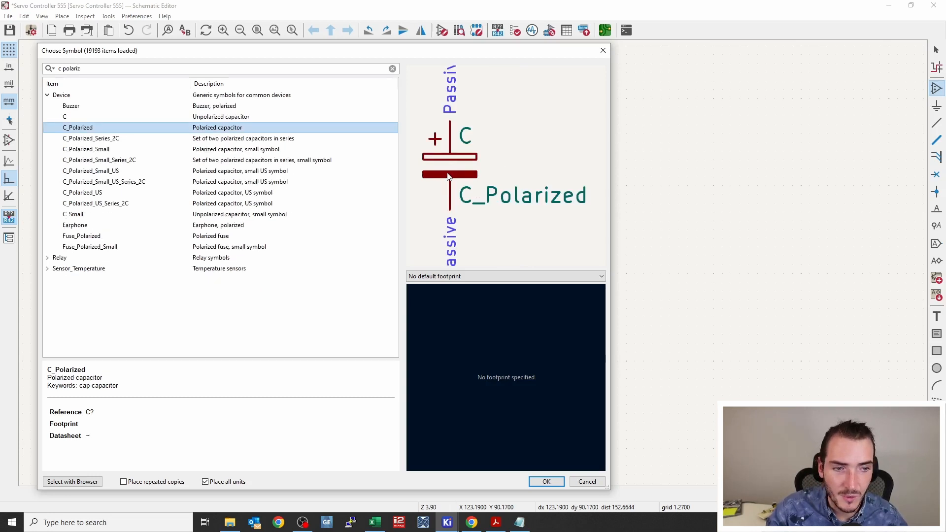
pyautogui.click(68, 120)
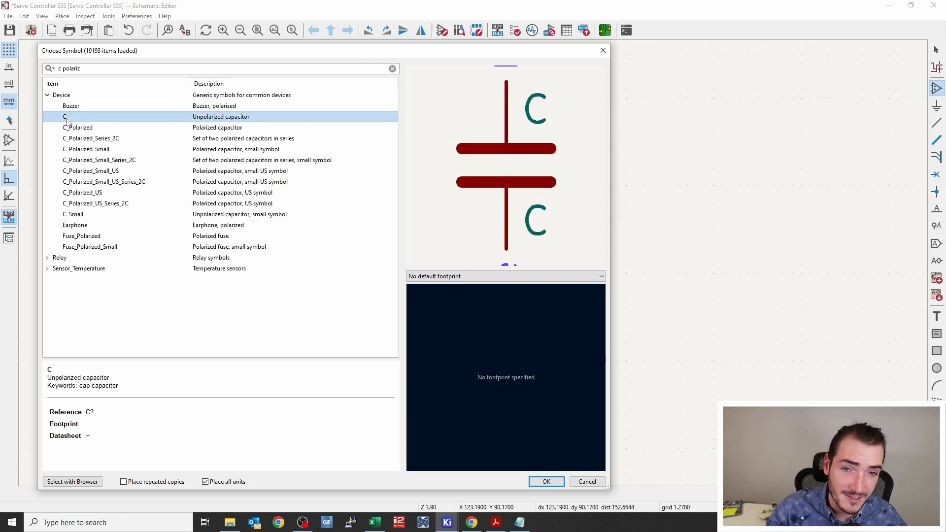
pyautogui.doubleClick(67, 120)
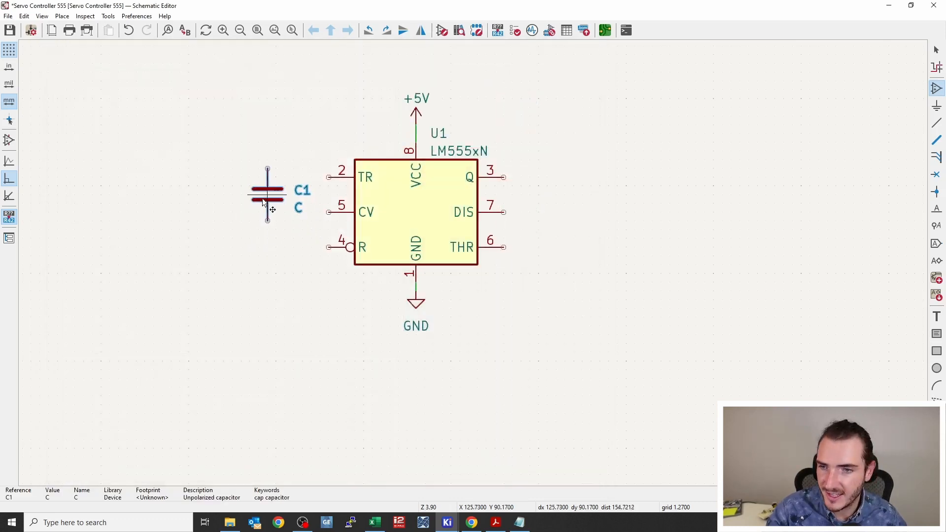
pyautogui.moveTo(202, 197); pyautogui.dragTo(310, 196, button='middle')
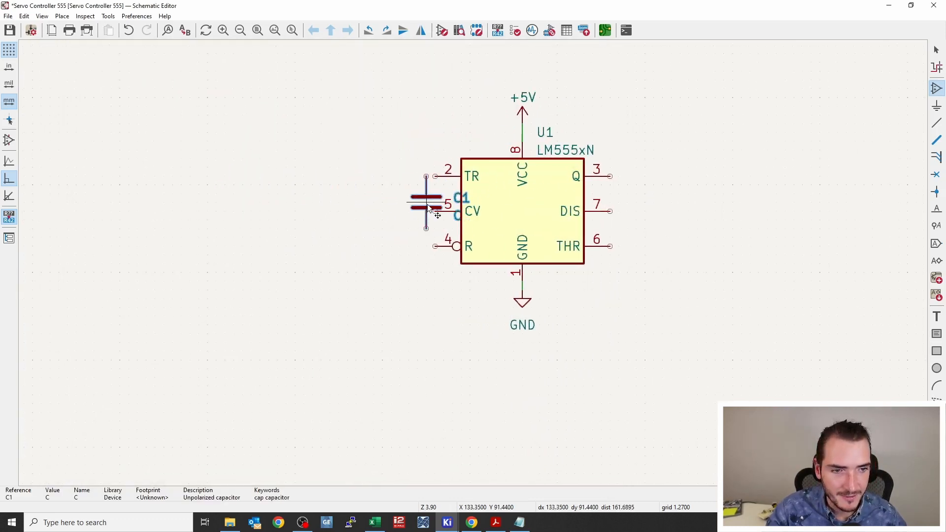
pyautogui.click(320, 207)
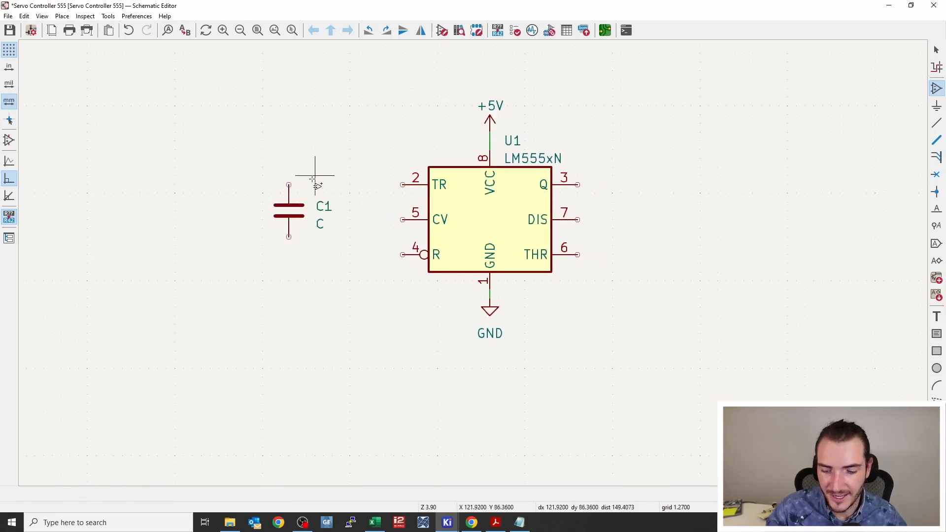
pyautogui.press('Escape')
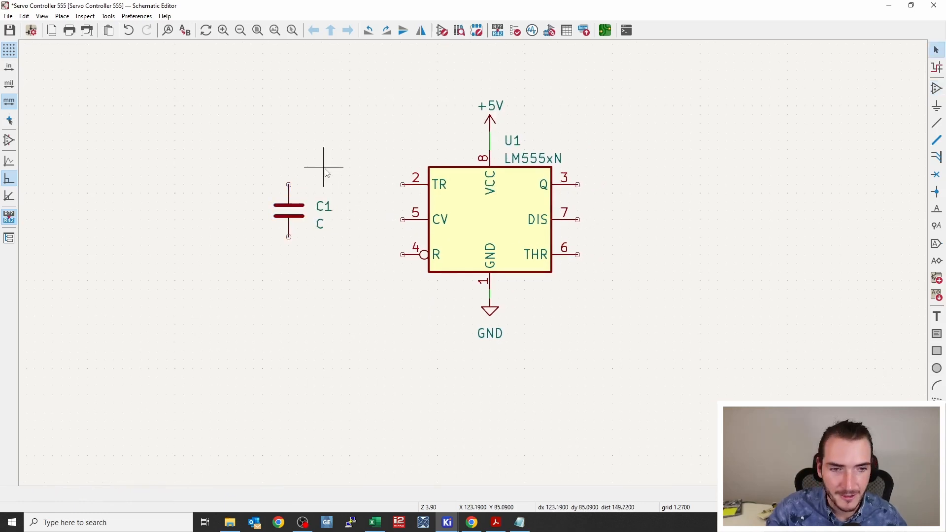
# - Wire the capacitor's upper pin straight across to the timer's TR pin 2
pyautogui.click(290, 184)
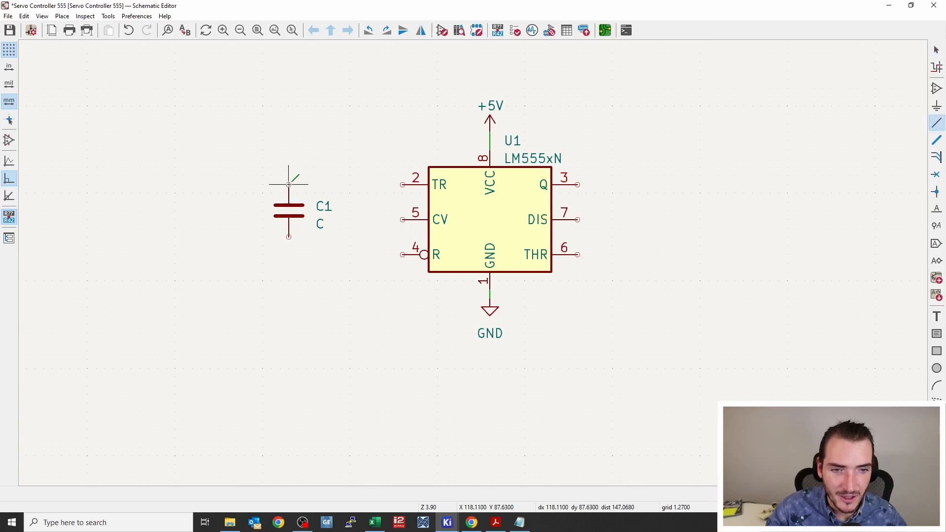
pyautogui.click(403, 185)
pyautogui.press('Escape')
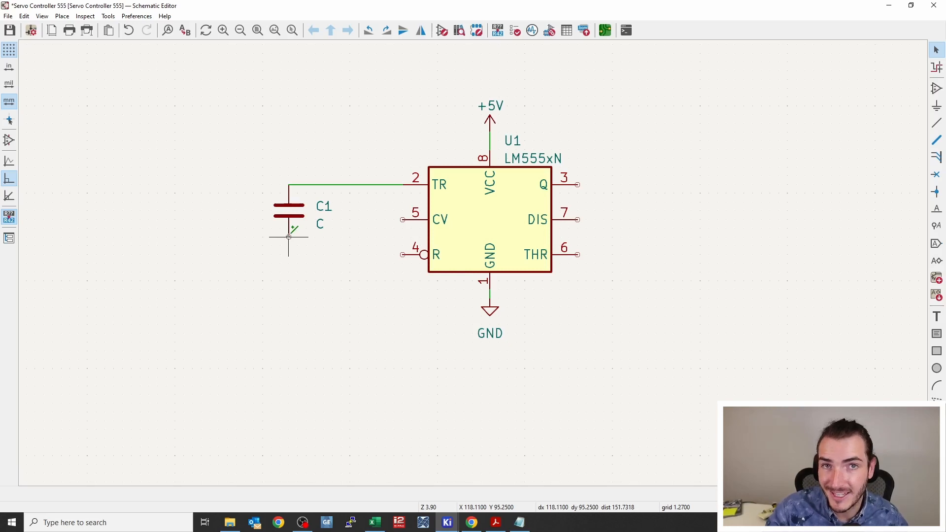
pyautogui.press('w')
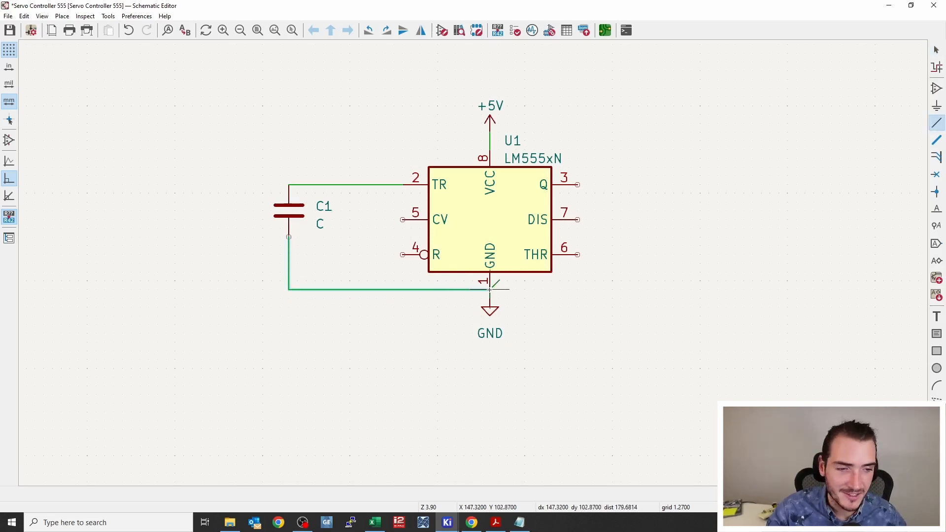
pyautogui.scroll(2, 489, 289)
pyautogui.press('Escape')
# - Copy the timer's GND power symbol and place the copy directly on the capacitor's lower pin
pyautogui.click(467, 298)
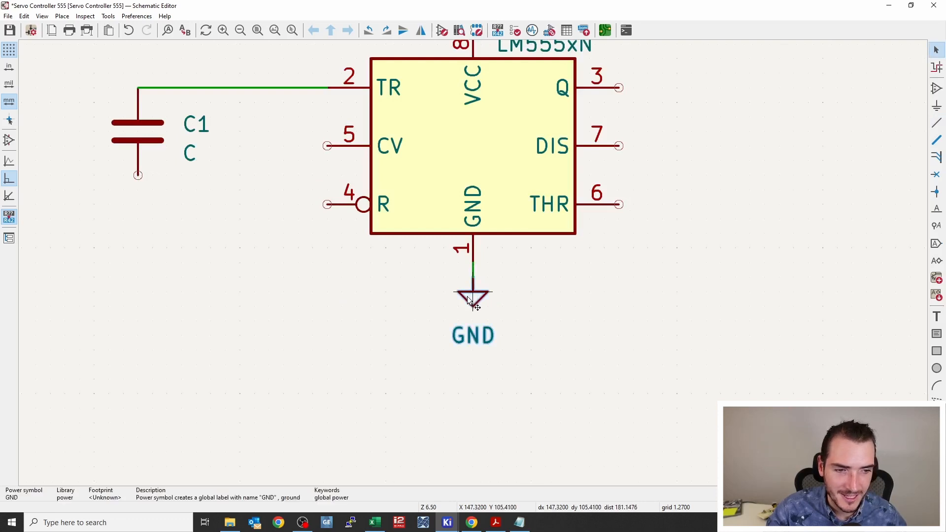
pyautogui.scroll(-1, 468, 299)
pyautogui.hotkey('ctrl', 'v')
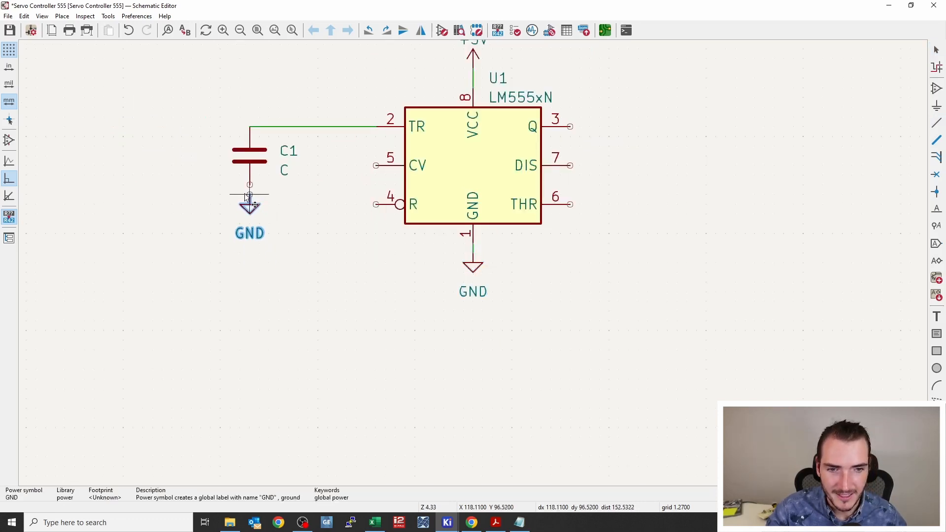
pyautogui.click(251, 188)
pyautogui.moveTo(207, 217); pyautogui.dragTo(157, 270, button='middle')
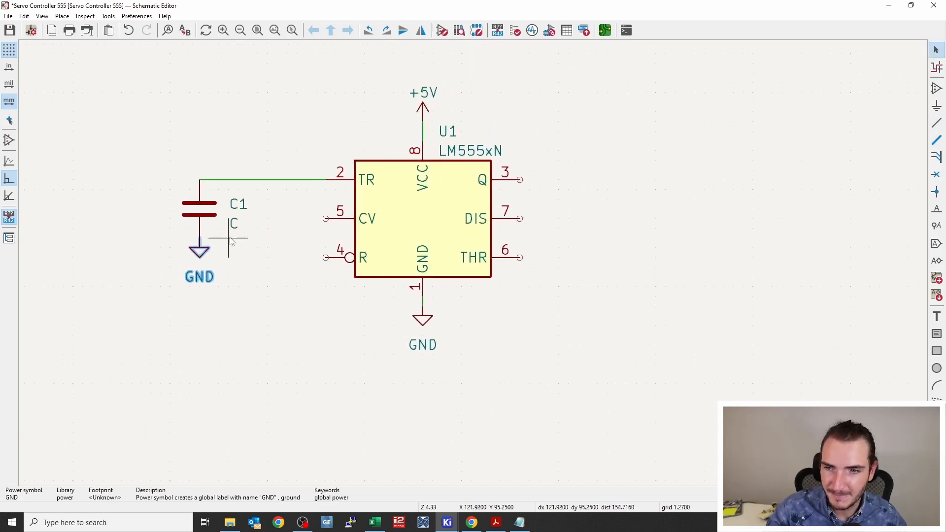
pyautogui.press('Escape')
# - Set the value of capacitor C1 to 22n
pyautogui.moveTo(219, 303); pyautogui.dragTo(165, 330, button='middle')
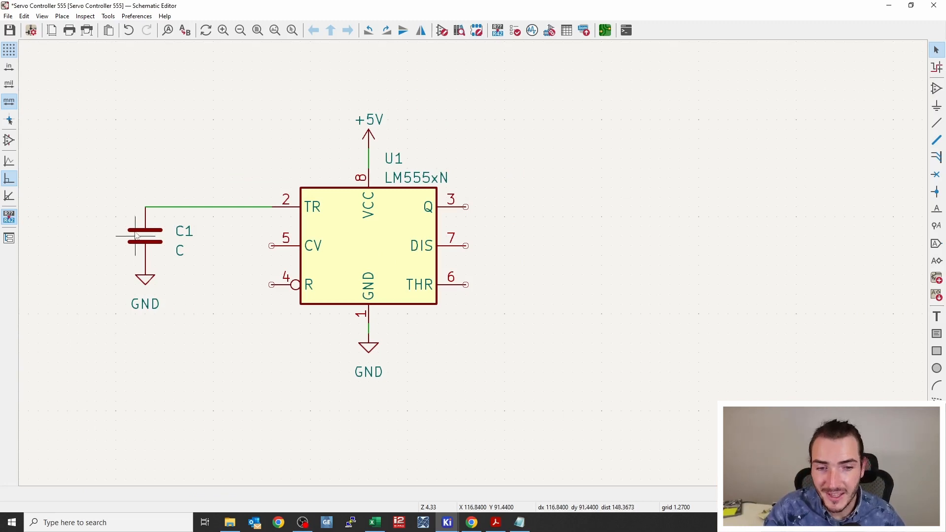
pyautogui.moveTo(159, 253); pyautogui.dragTo(233, 234, button='middle')
pyautogui.click(228, 221)
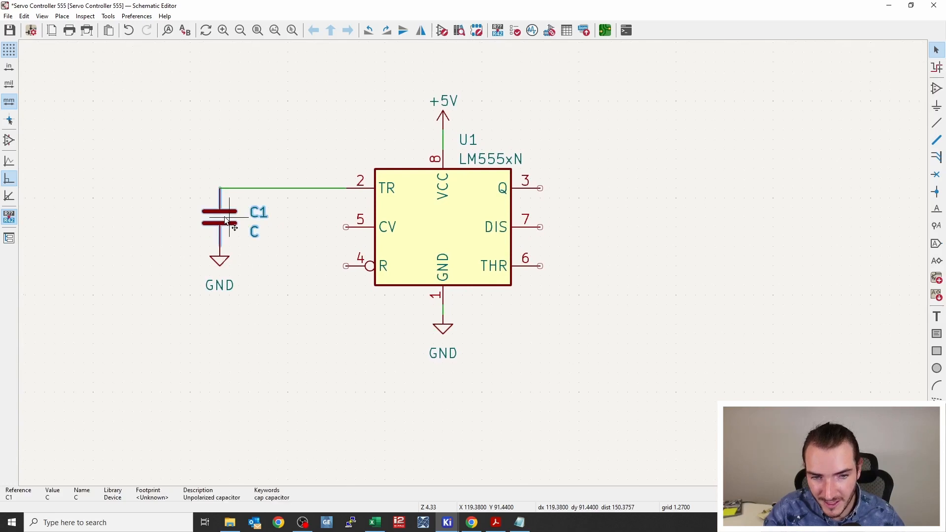
pyautogui.press('v')
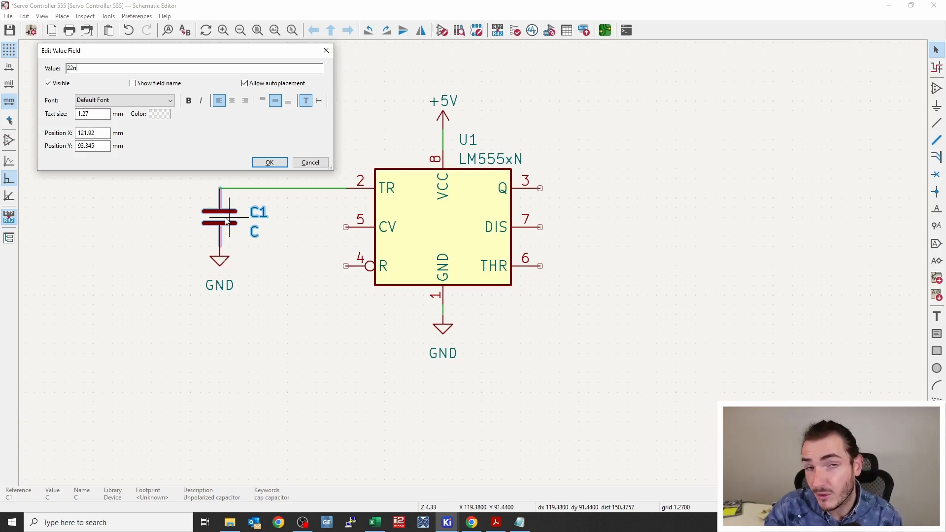
pyautogui.press('Return')
pyautogui.click(284, 296)
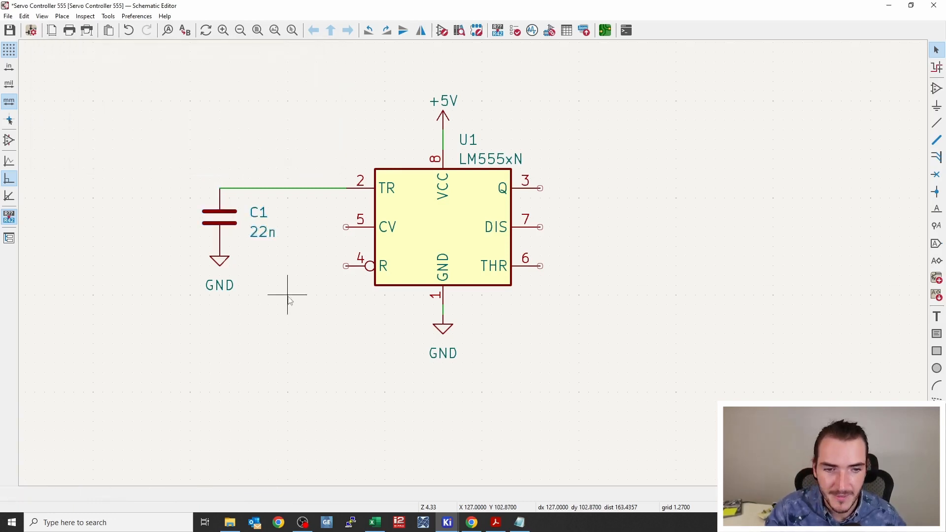
# - View the symbol properties and available editing commands of capacitor C1 without changing anything
pyautogui.doubleClick(227, 224)
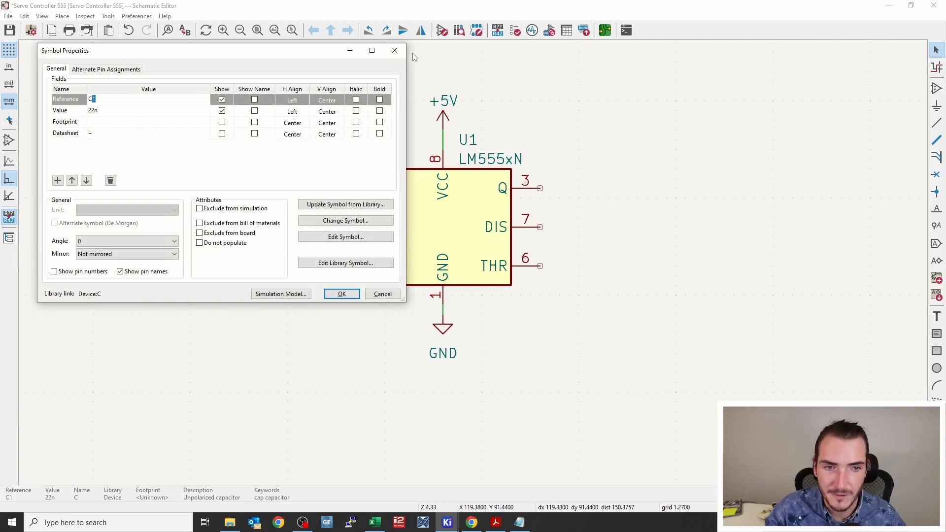
pyautogui.click(394, 50)
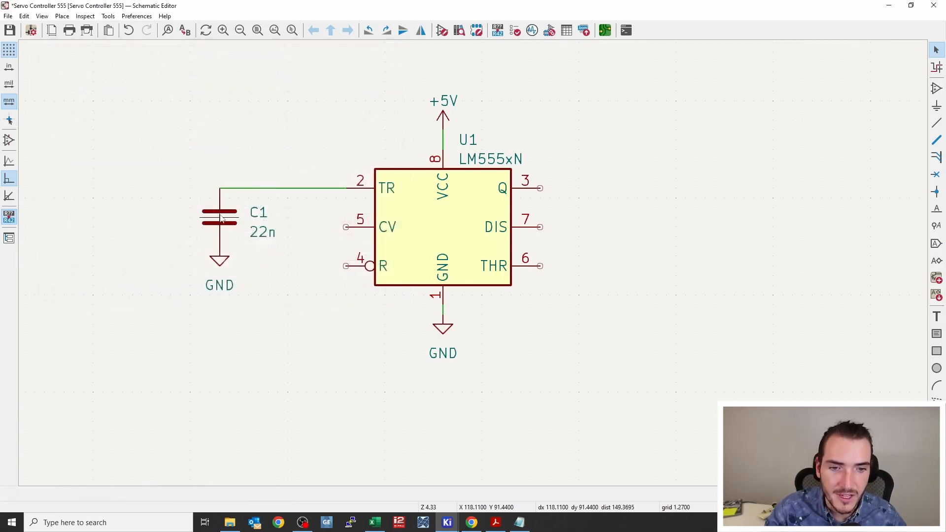
pyautogui.rightClick(222, 218)
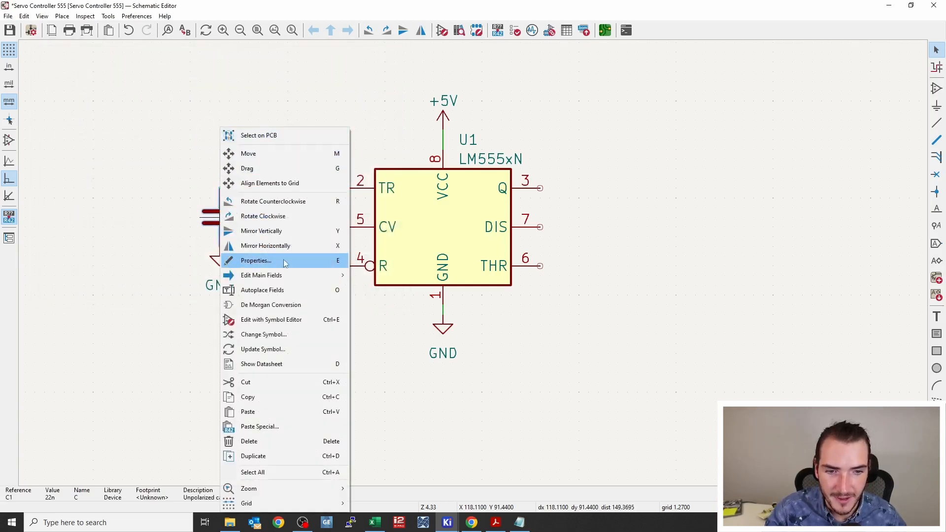
pyautogui.click(198, 269)
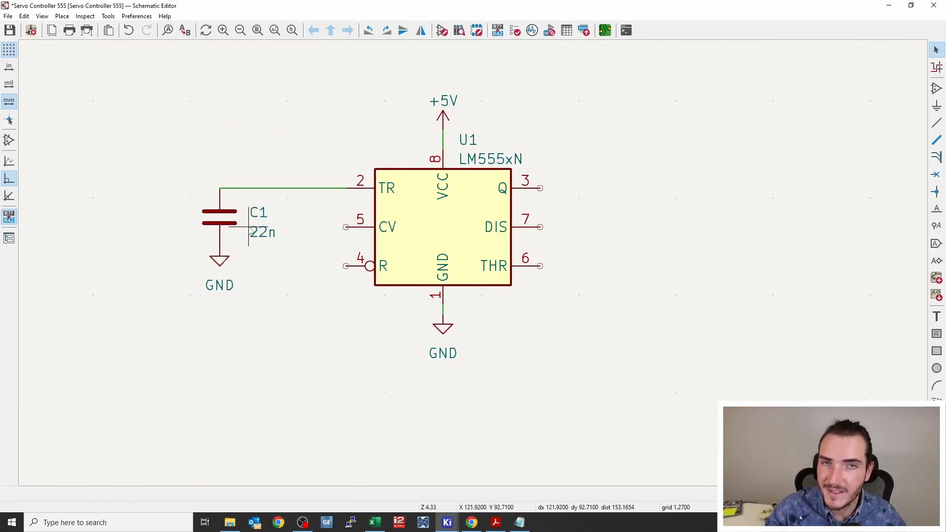
# - Search the symbols for "r" and place the resistor R vertically above capacitor C1, clear of its wire
pyautogui.scroll(-1, 192, 254)
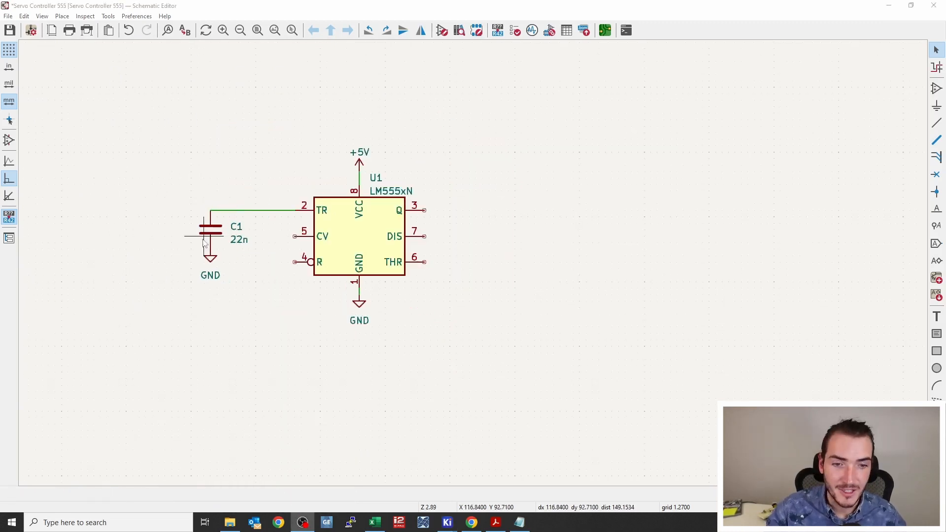
pyautogui.click(125, 237)
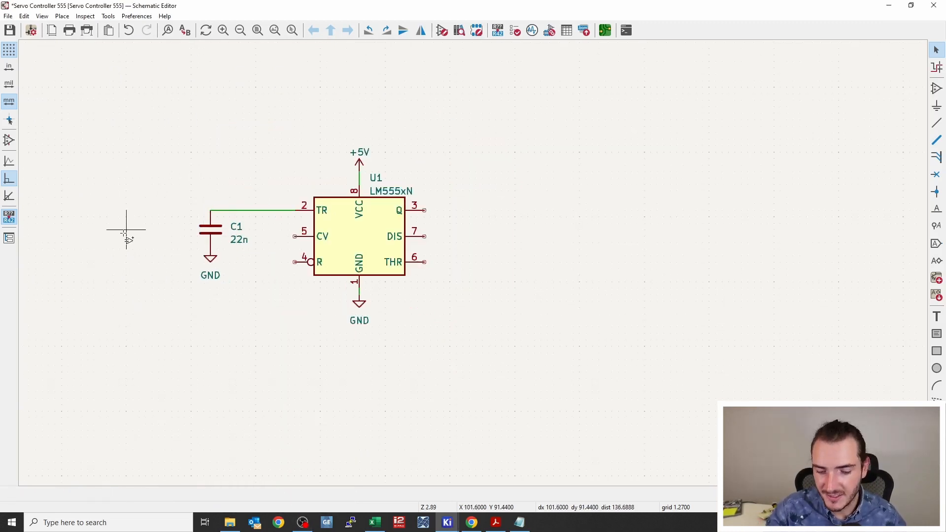
pyautogui.write('ar')
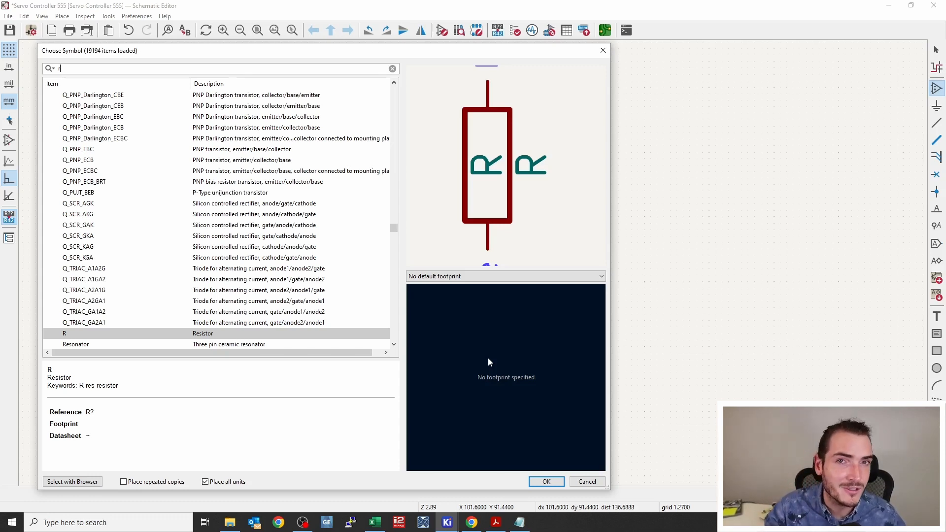
pyautogui.doubleClick(59, 333)
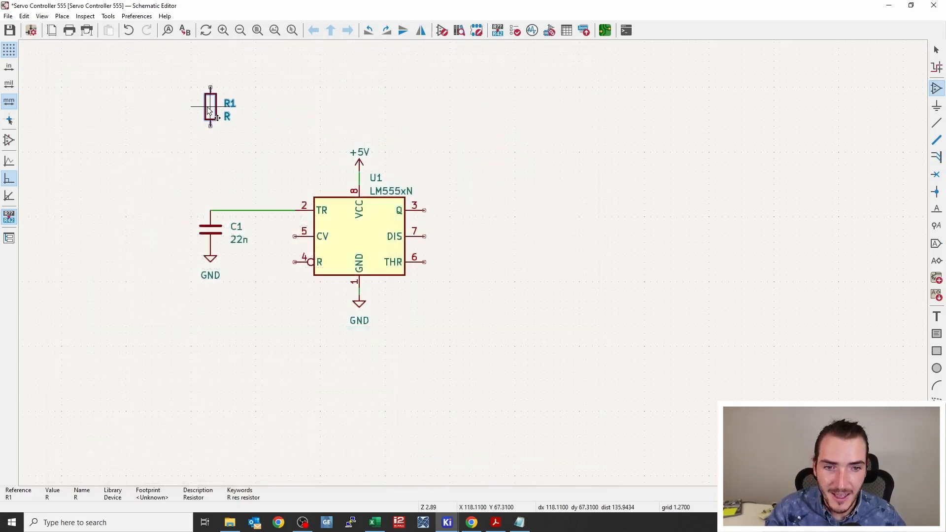
pyautogui.click(209, 107)
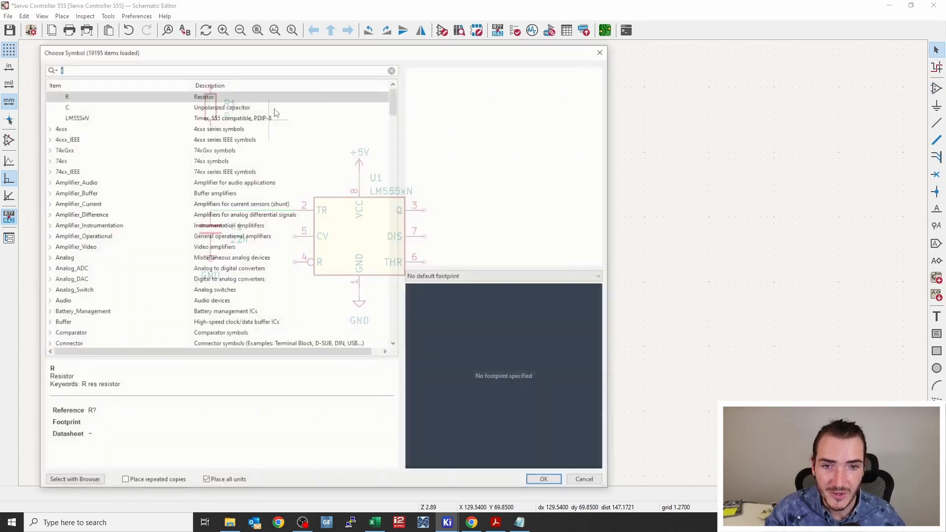
# - Add a diode D, rotate it to point downward, and place it just to the right of resistor R1
pyautogui.click(275, 112)
pyautogui.write('d')
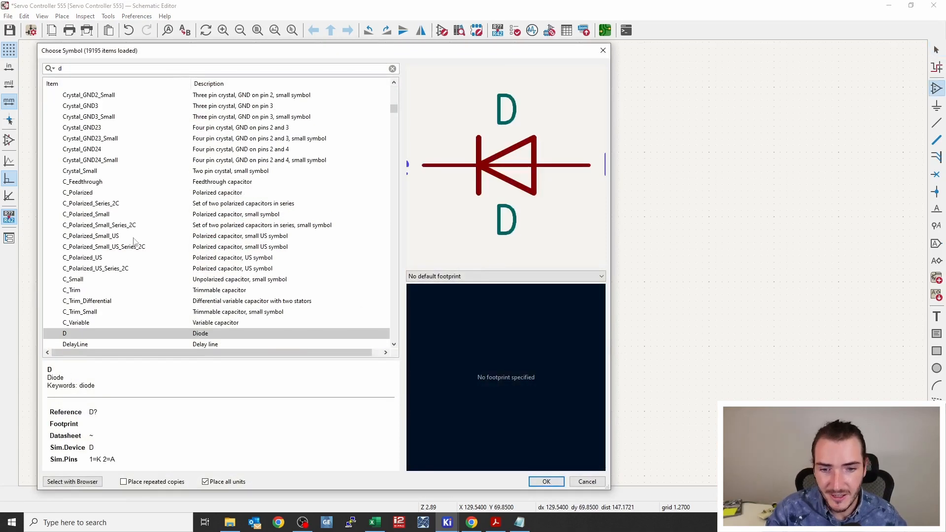
pyautogui.doubleClick(80, 333)
pyautogui.press('r')
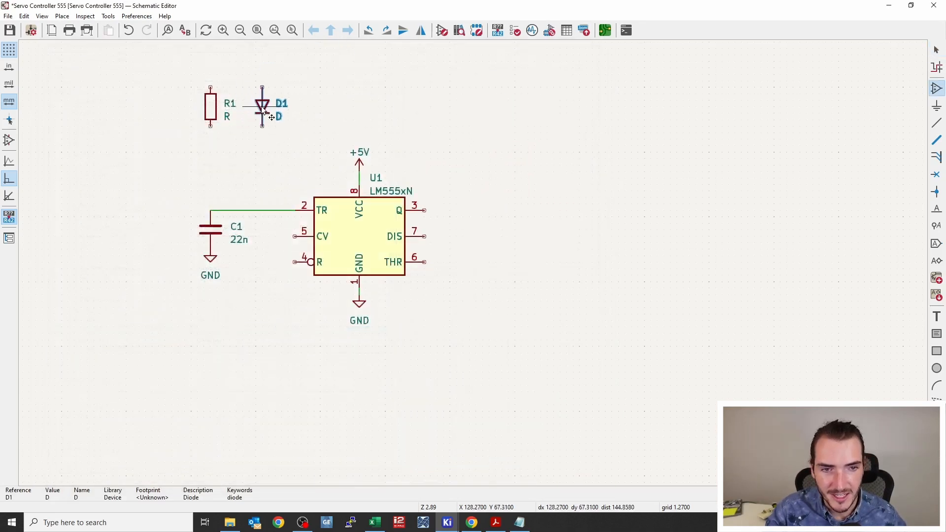
pyautogui.click(262, 106)
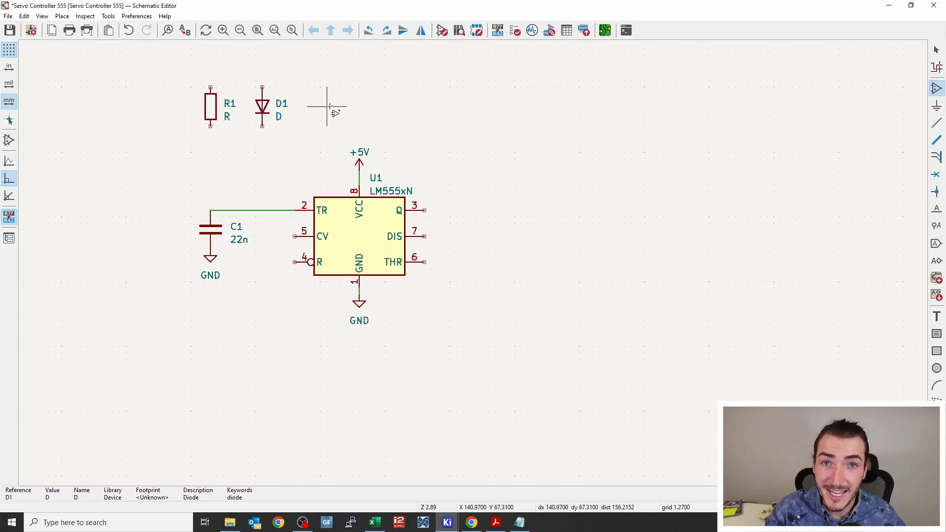
# - Search the symbols for "pot" and place R_Potentiometer above the timer, to the right of diode D1
pyautogui.click(329, 106)
pyautogui.write('pot')
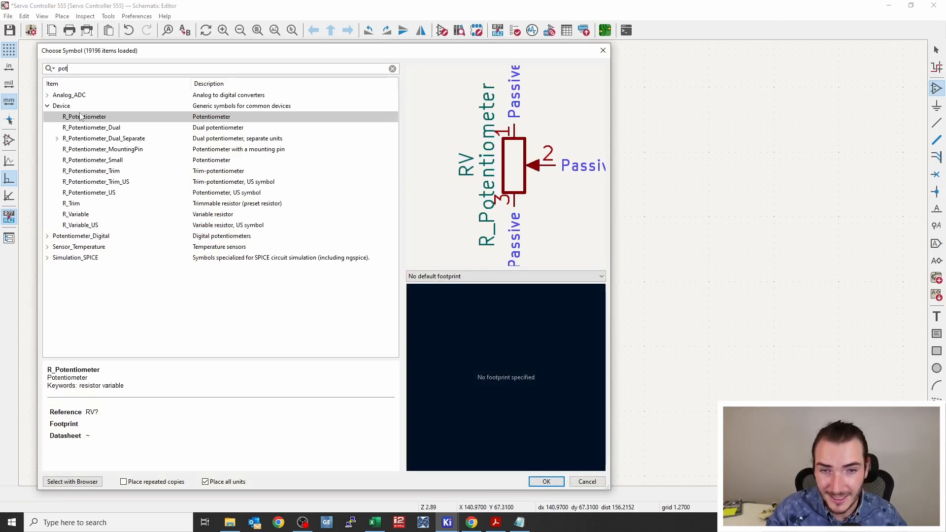
pyautogui.click(86, 129)
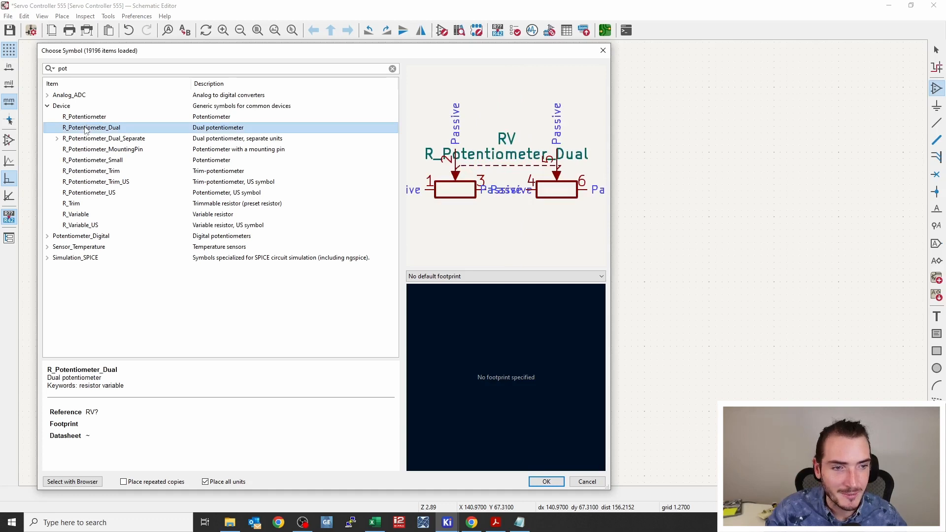
pyautogui.click(89, 118)
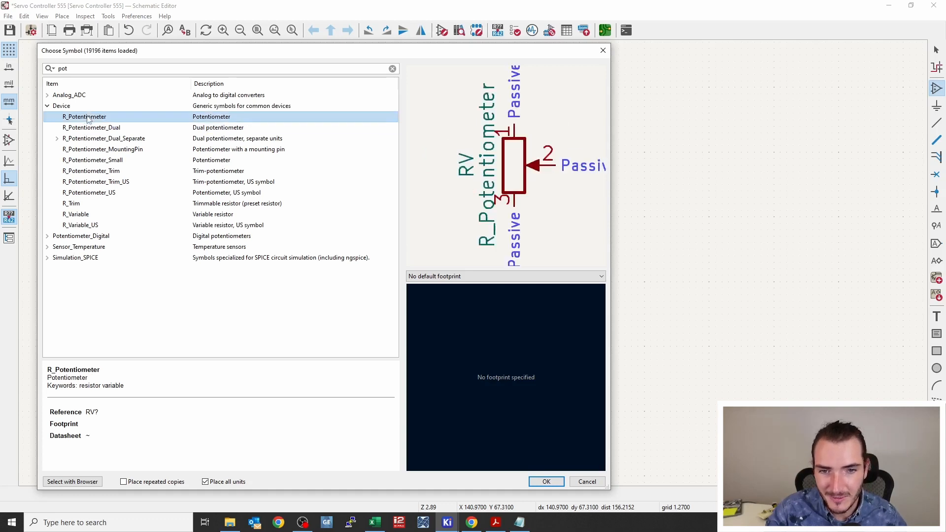
pyautogui.doubleClick(89, 119)
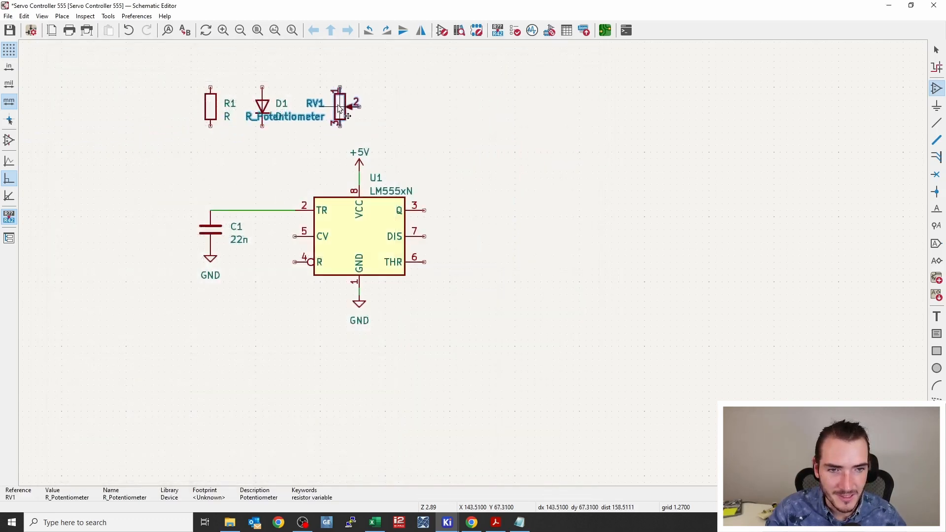
pyautogui.click(403, 111)
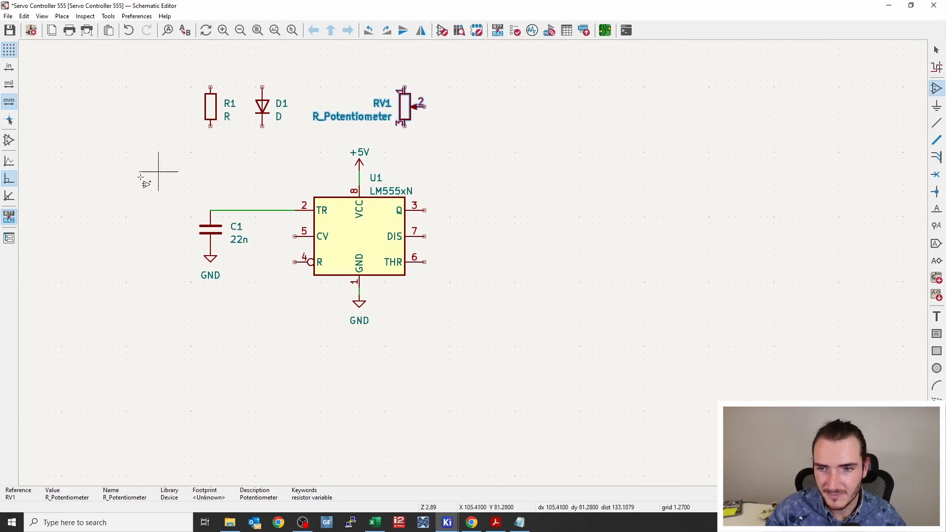
pyautogui.press('Escape')
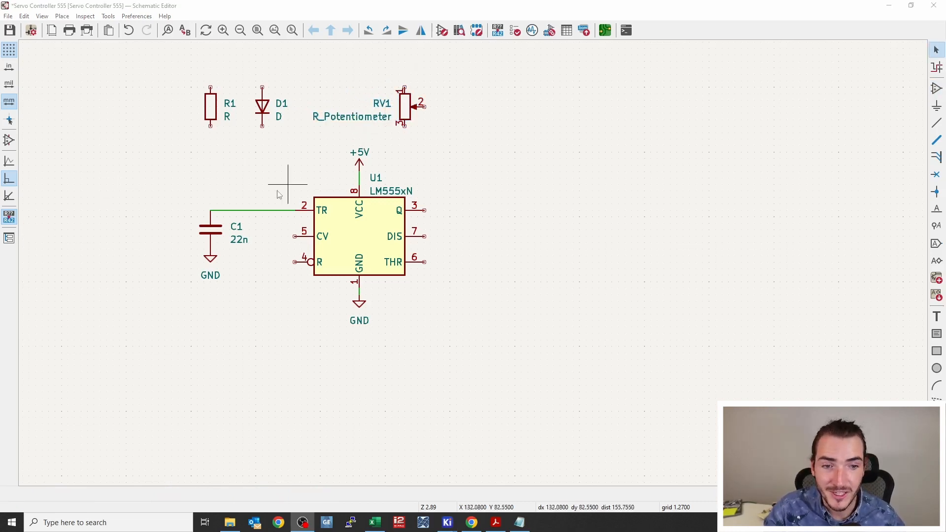
pyautogui.moveTo(211, 228); pyautogui.dragTo(212, 233)
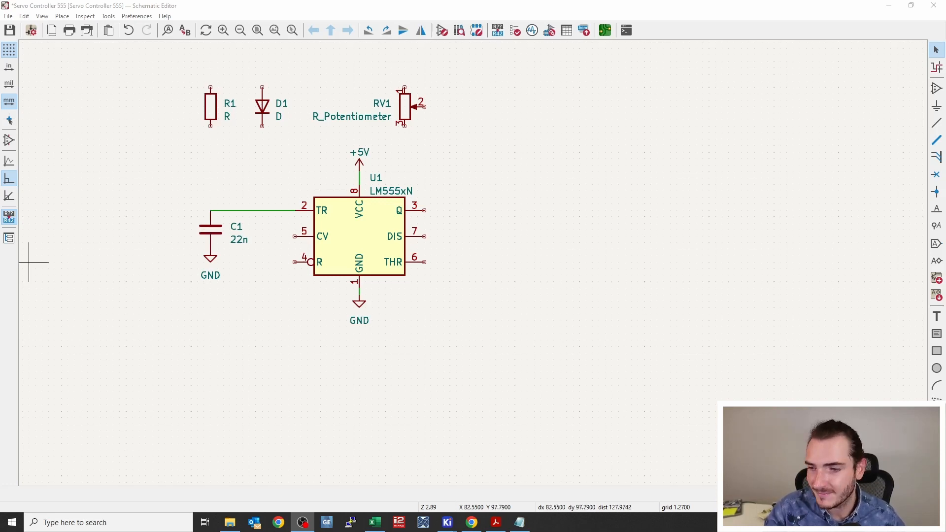
# - Rotate resistor R1 to horizontal and move it to the right of the timer, level with DIS pin 7
pyautogui.moveTo(501, 359); pyautogui.dragTo(459, 367, button='middle')
pyautogui.press('r')
pyautogui.moveTo(169, 116); pyautogui.dragTo(465, 247)
pyautogui.moveTo(463, 252); pyautogui.dragTo(439, 248, button='middle')
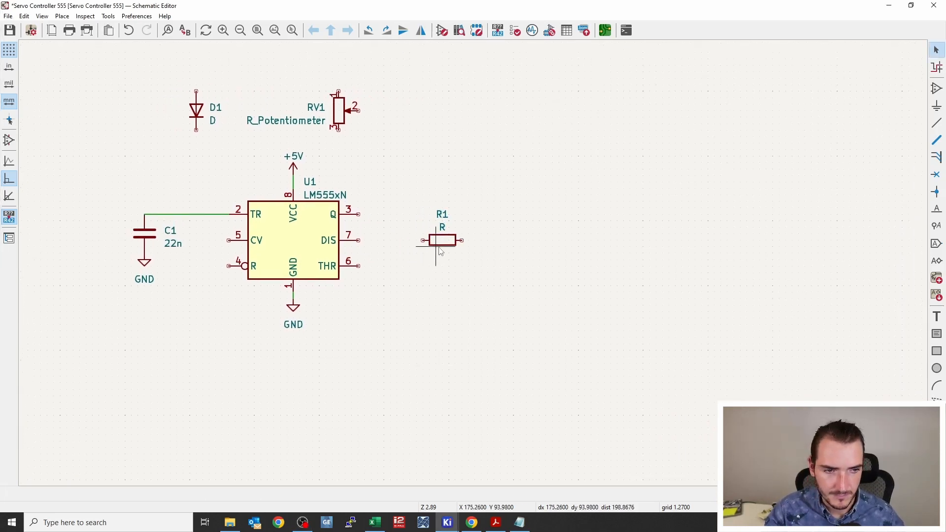
# - Rotate diode D1 to horizontal, pointing away from the timer, and place it directly beneath resistor R1
pyautogui.scroll(2, 382, 173)
pyautogui.press('r')
pyautogui.moveTo(104, 79); pyautogui.dragTo(473, 304)
pyautogui.click(473, 305)
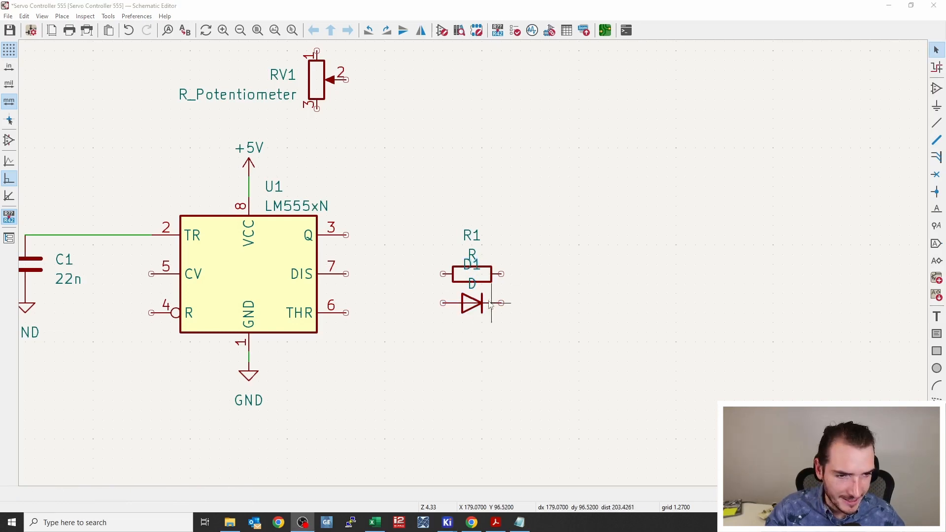
# - Try moving diode D1's value and reference labels below its symbol one at a time, and undo both moves
pyautogui.scroll(2, 503, 327)
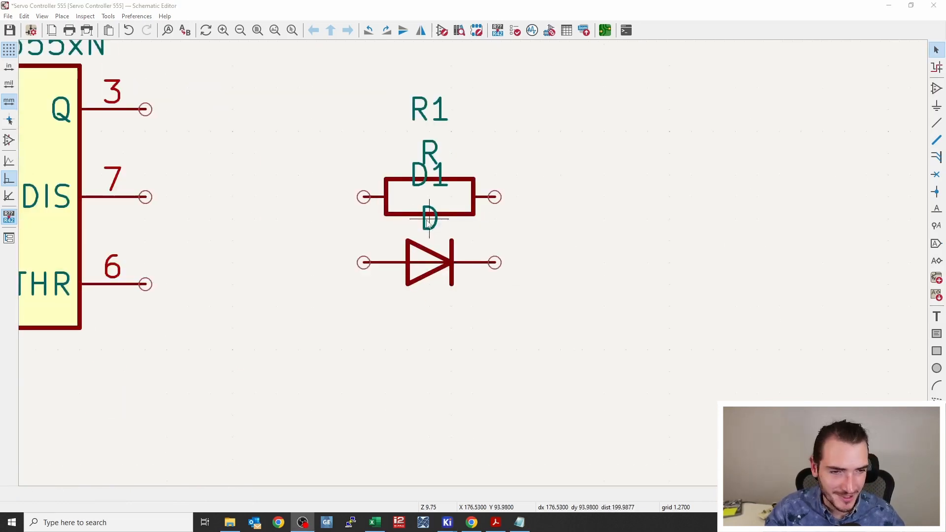
pyautogui.moveTo(429, 220); pyautogui.dragTo(429, 351)
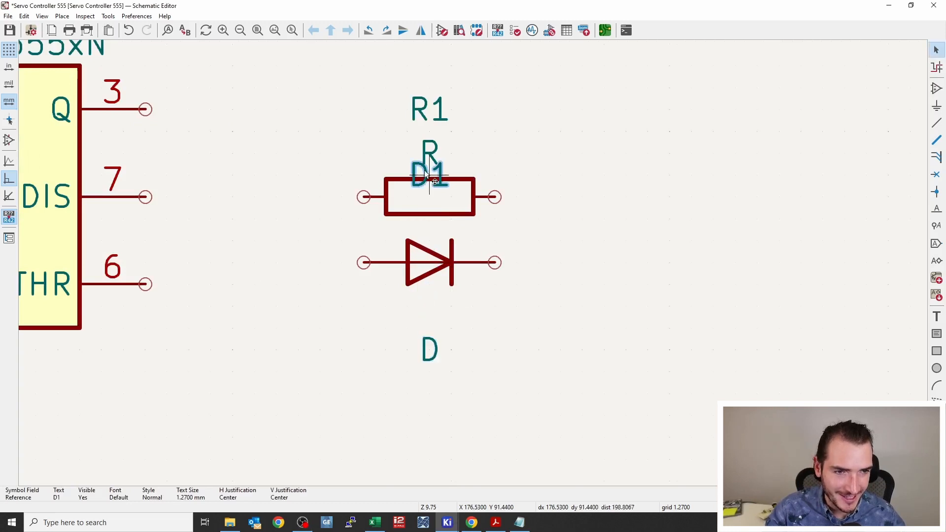
pyautogui.moveTo(429, 173); pyautogui.dragTo(429, 299)
pyautogui.hotkey('ctrl', 'z')
pyautogui.hotkey('ctrl', 'z')
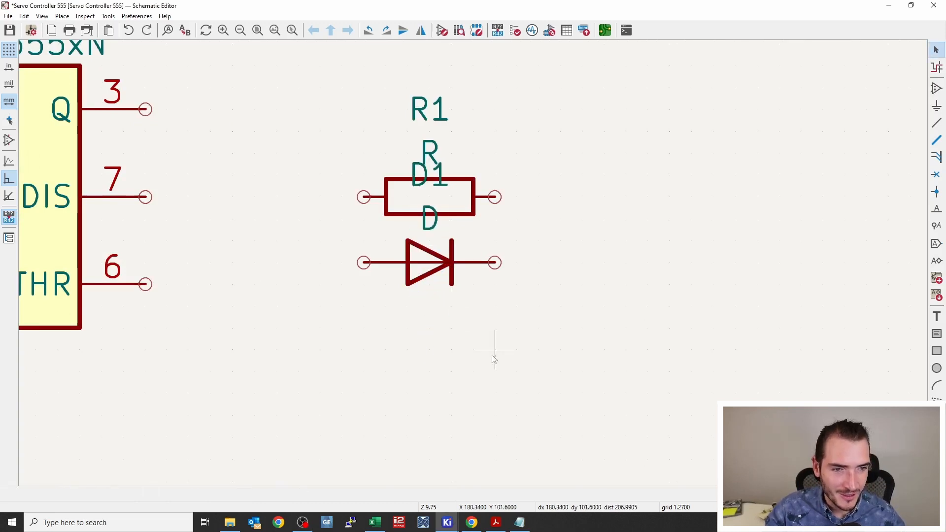
# - Mirror diode D1 vertically so its reference and value labels sit below the symbol
pyautogui.click(438, 261)
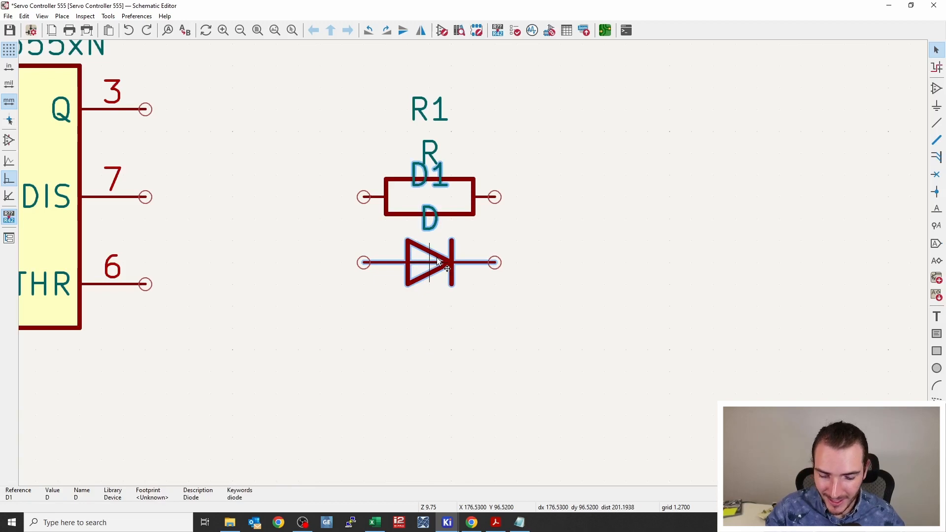
pyautogui.press('x')
pyautogui.press('x')
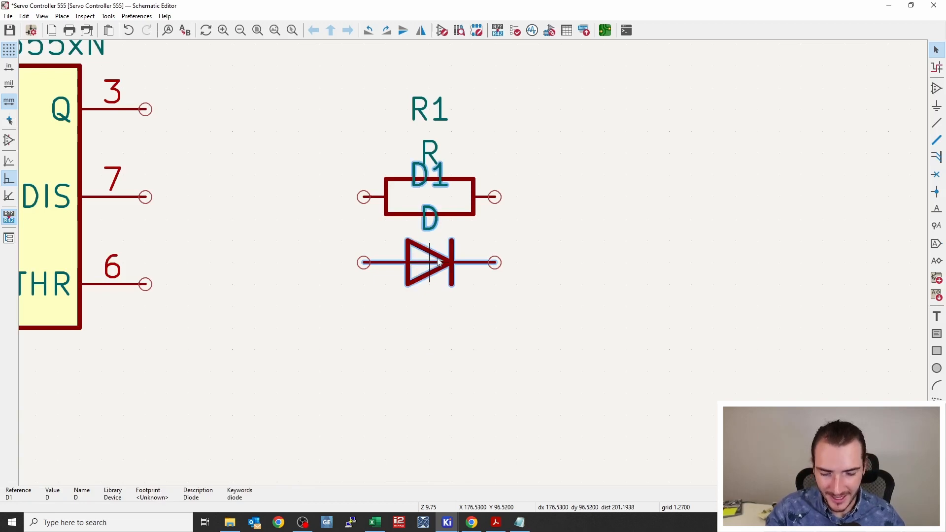
pyautogui.press('y')
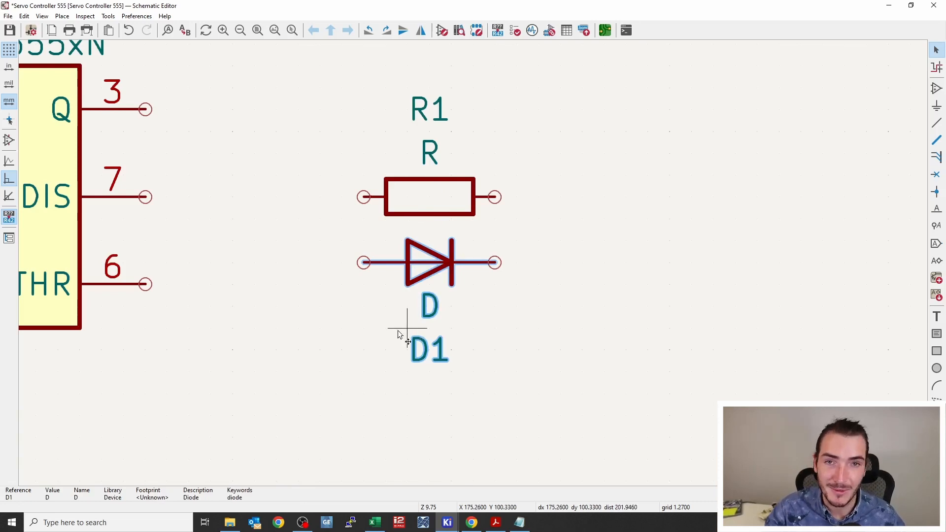
# - Wire the timer's DIS pin 7 to R1 and D1, and route their far ends over the timer to C1's upper node
pyautogui.scroll(-5, 374, 335)
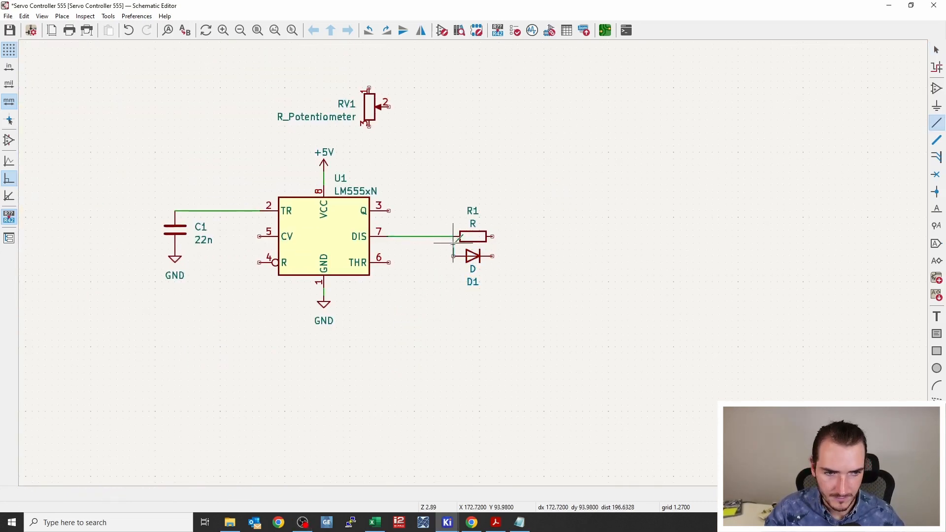
pyautogui.press('w')
pyautogui.click(493, 255)
pyautogui.click(121, 236)
pyautogui.click(121, 89)
pyautogui.click(453, 259)
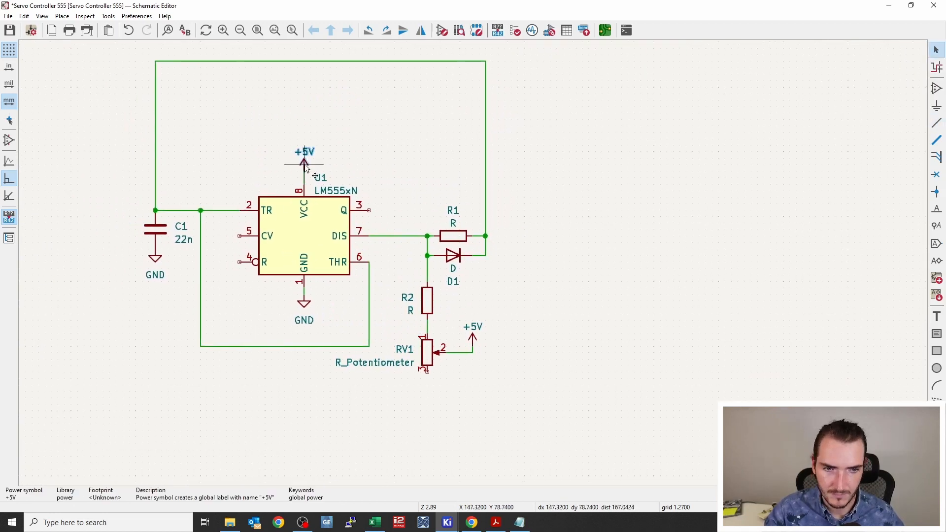
# - Connect a +5V power symbol to the timer's pin 4, and set R1 to 1M, D1 to 1N4148 and R2 to 22k
pyautogui.click(220, 262)
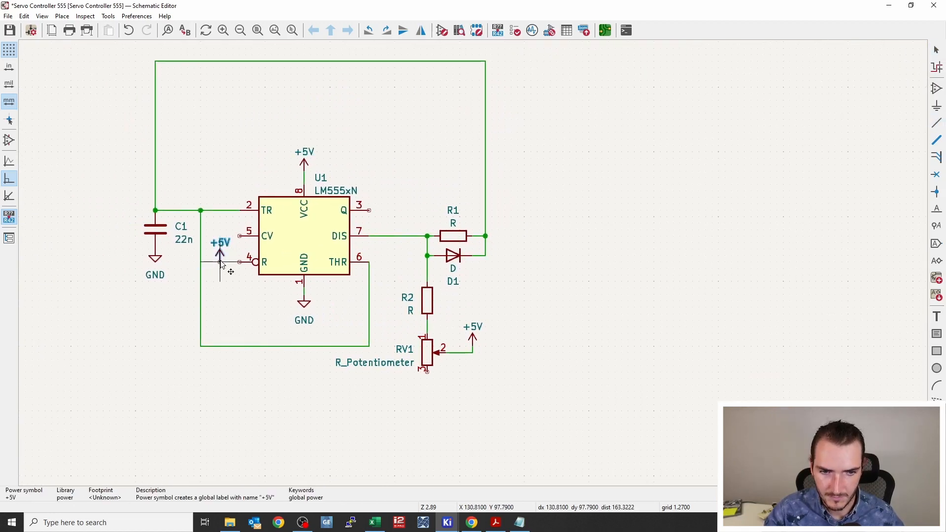
pyautogui.press('Escape')
pyautogui.scroll(3, 486, 236)
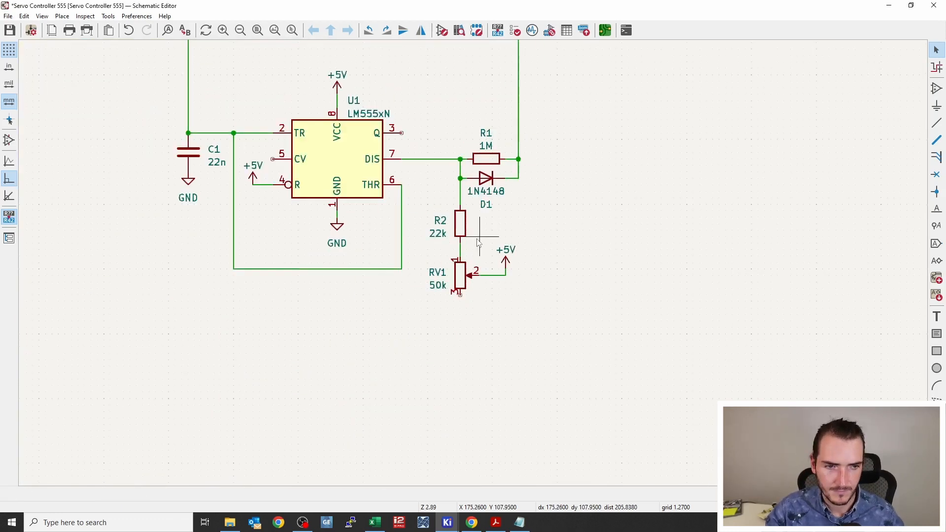
# - Set potentiometer RV1 to 100k, and add a 100n capacitor C2 between +5V and GND to the left of C1
pyautogui.hotkey('ctrl', 's')
pyautogui.scroll(2, 440, 223)
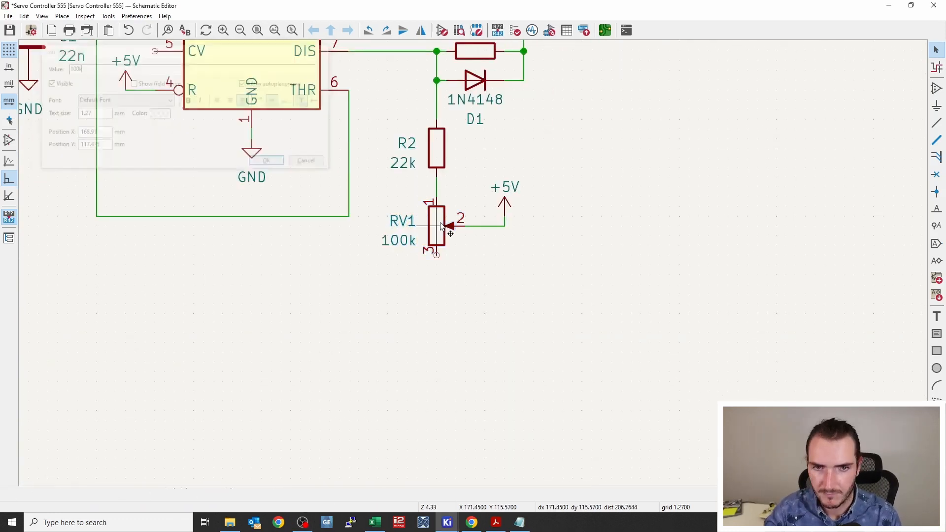
pyautogui.scroll(-2, 23, 310)
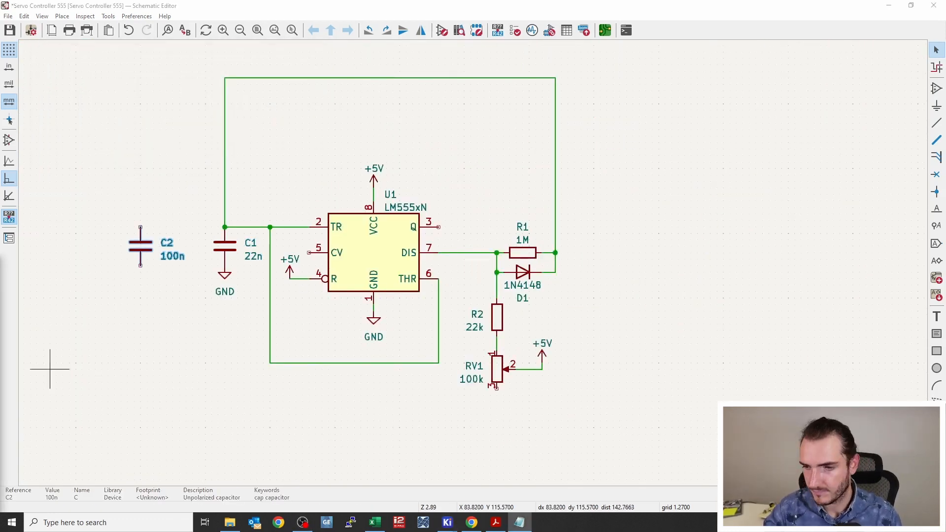
pyautogui.click(193, 294)
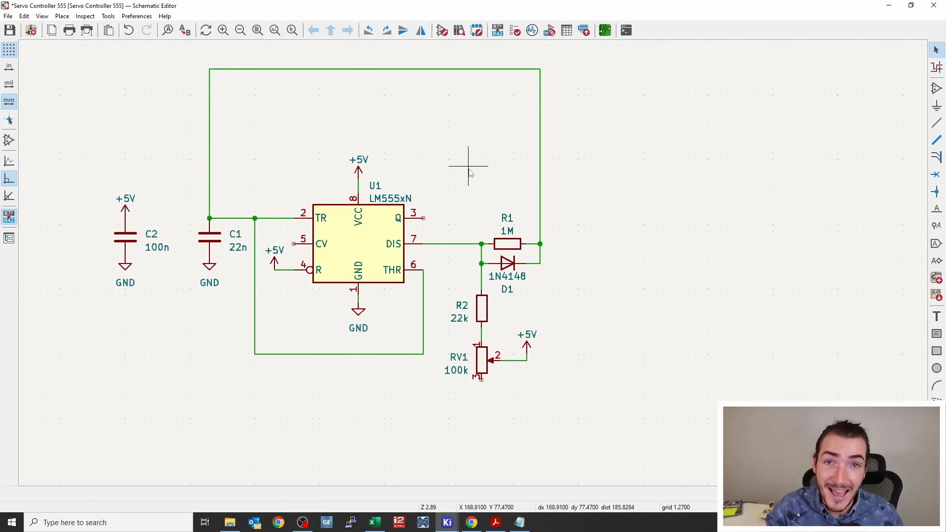
# - Highlight capacitor C2 with its power symbols, and the timer's VCC and GND pins, without changing them
pyautogui.moveTo(80, 180); pyautogui.dragTo(177, 326)
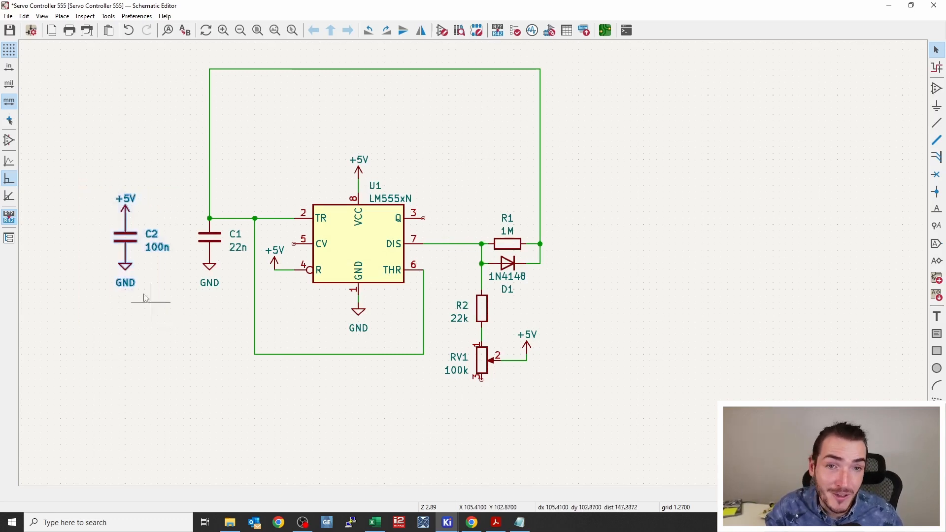
pyautogui.click(364, 213)
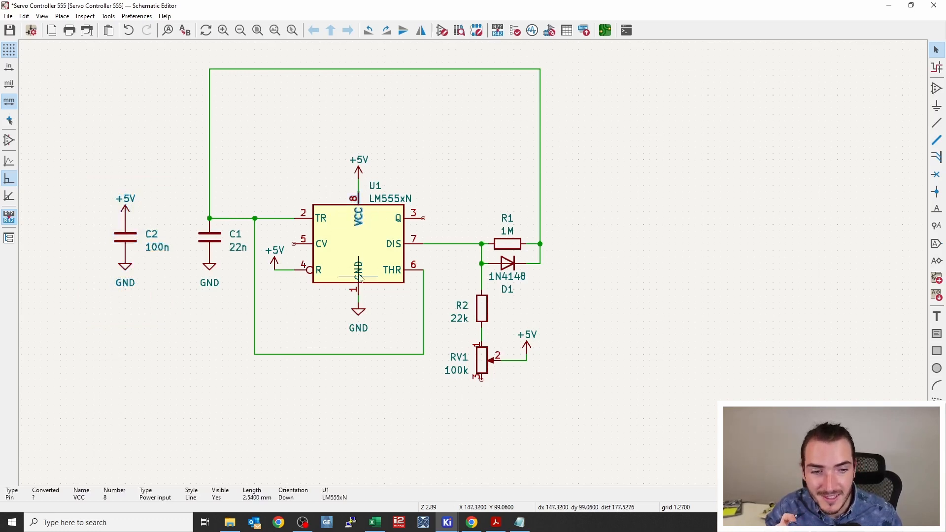
pyautogui.click(364, 297)
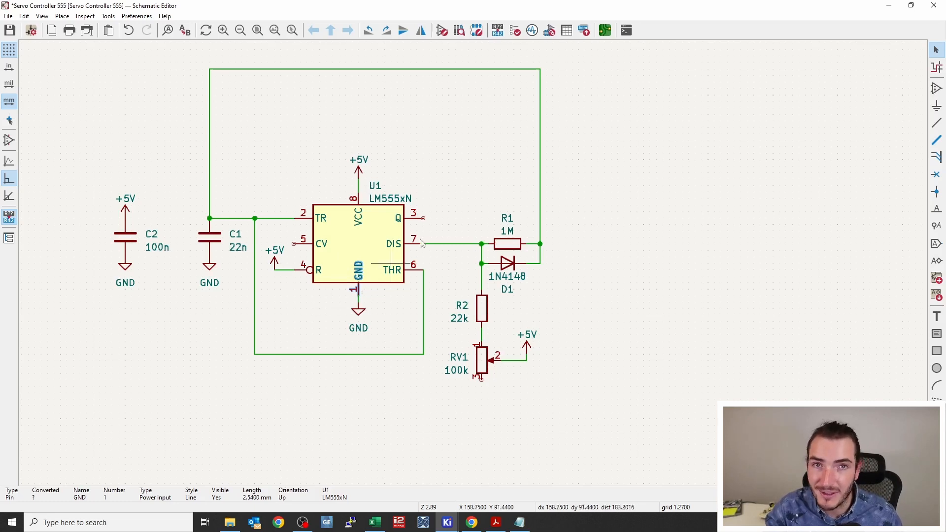
pyautogui.click(447, 162)
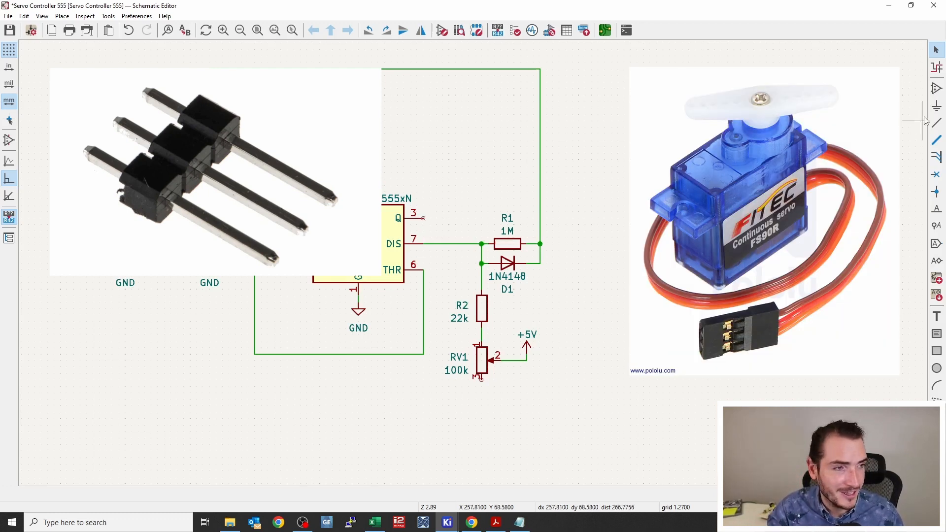
# - Search the symbols for "conn" and choose the three-pin connector Conn_01x03_Pin from the Connector library
pyautogui.write('a')
pyautogui.write('conn')
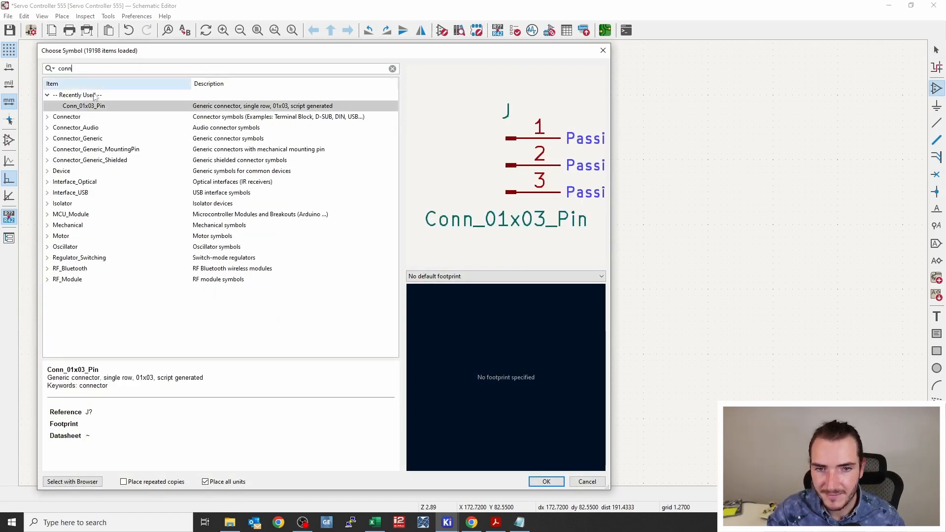
pyautogui.click(47, 117)
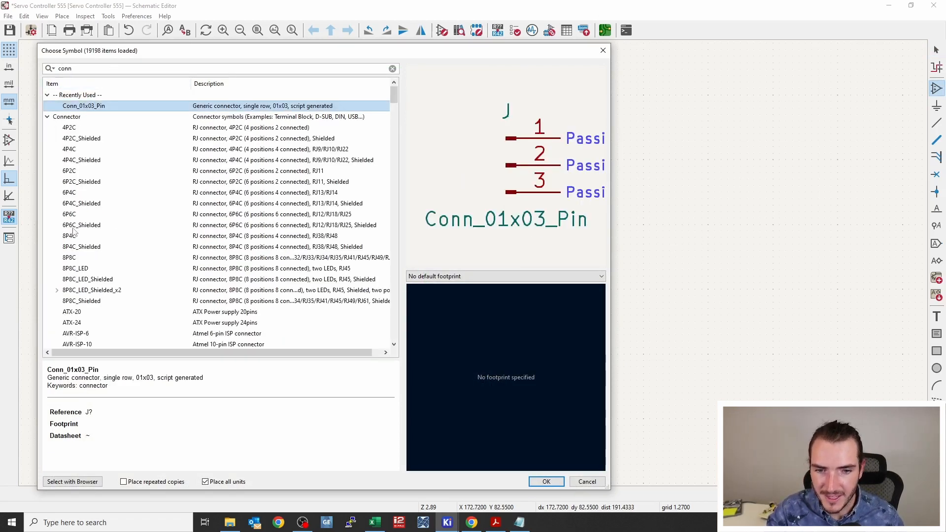
pyautogui.scroll(-12, 74, 231)
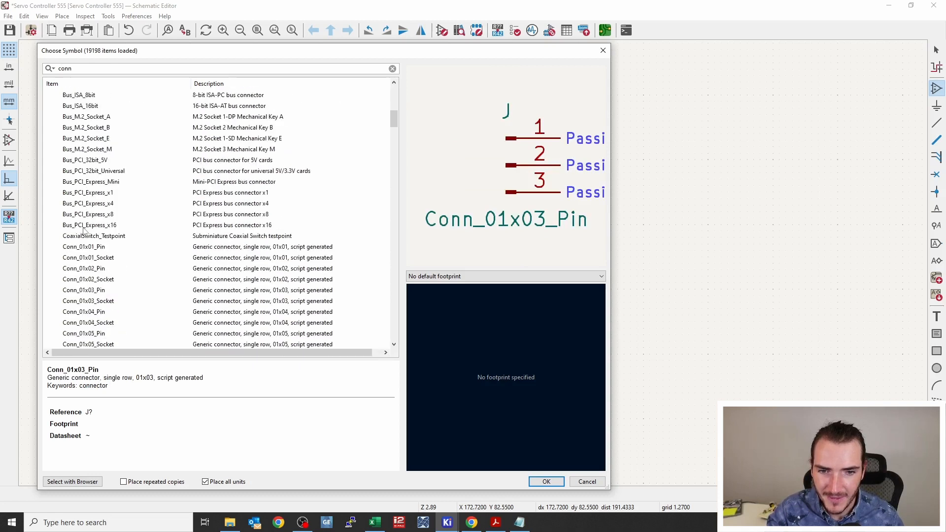
pyautogui.scroll(-2, 85, 227)
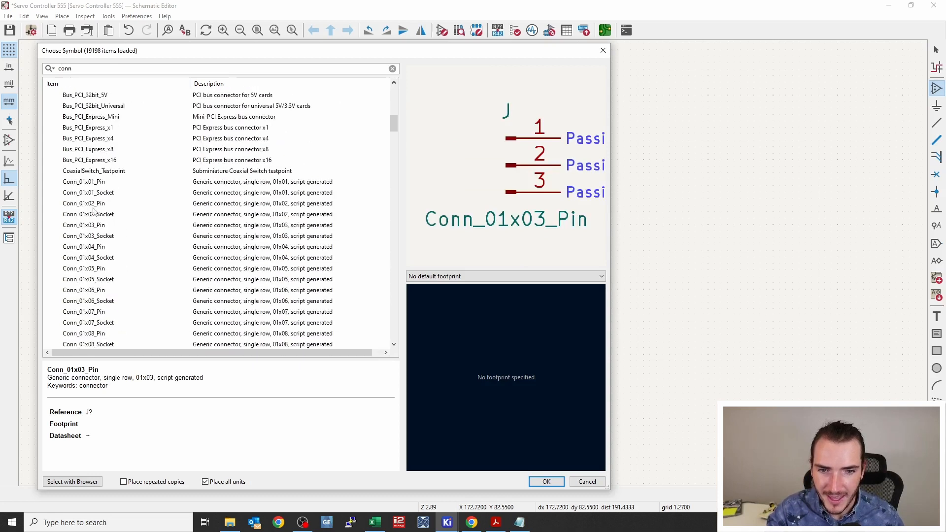
pyautogui.click(82, 182)
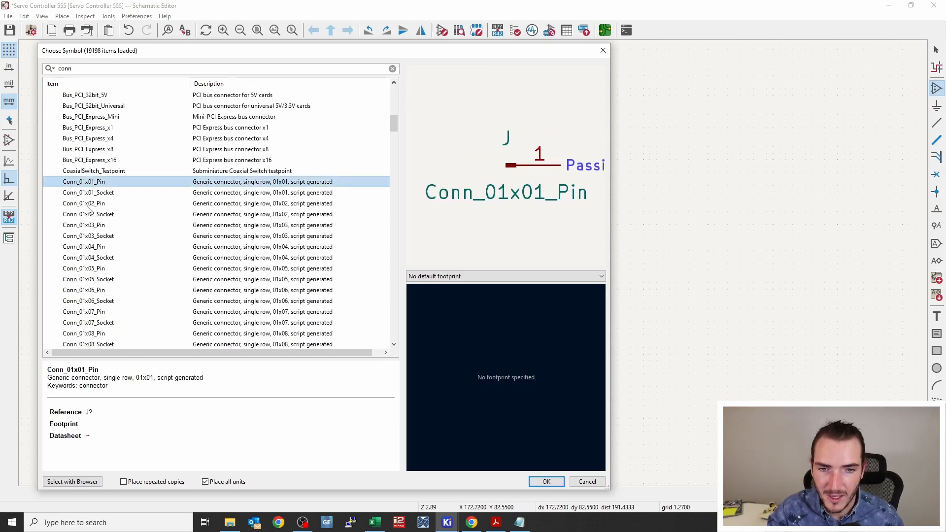
pyautogui.click(87, 206)
pyautogui.click(91, 226)
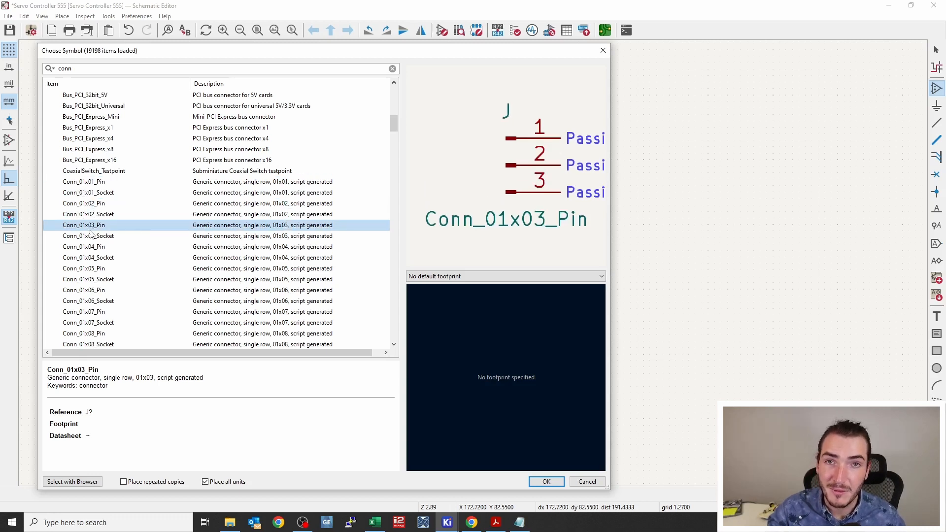
pyautogui.doubleClick(90, 230)
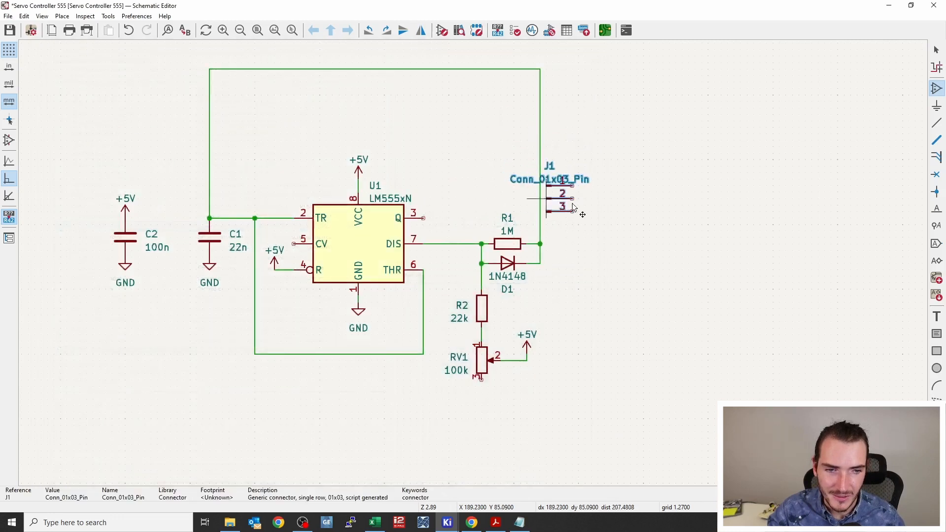
# - Place connector J1 in the empty area to the right of R1 and D1, rotated 180° so its pins face the timer
pyautogui.moveTo(622, 201); pyautogui.dragTo(512, 202, button='middle')
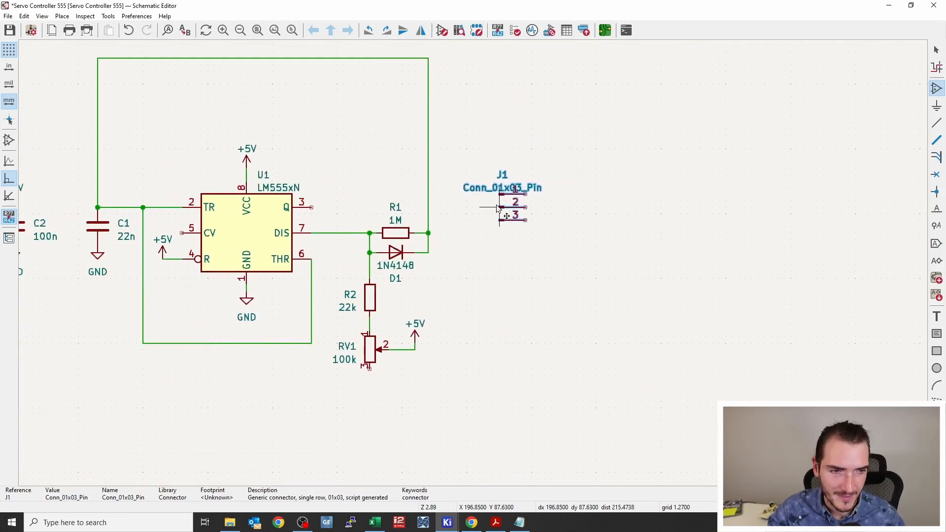
pyautogui.press('r')
pyautogui.press('r')
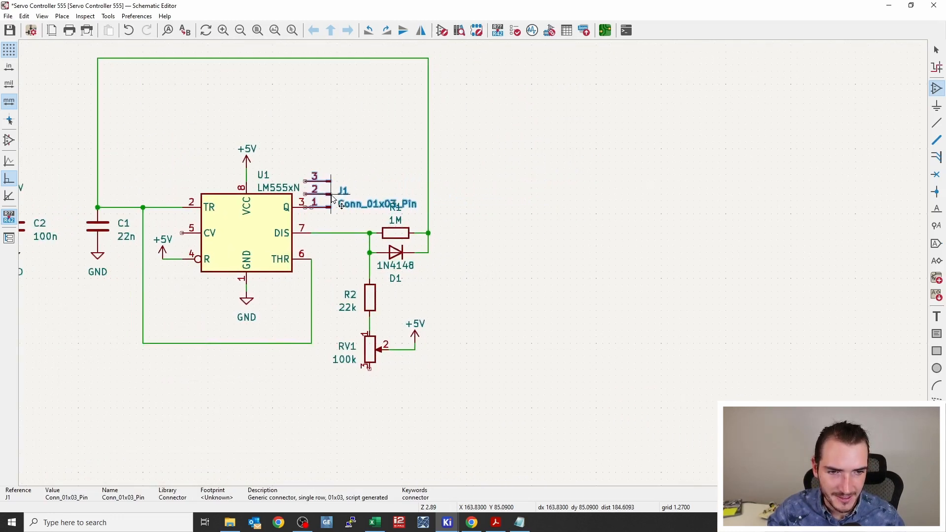
pyautogui.click(552, 226)
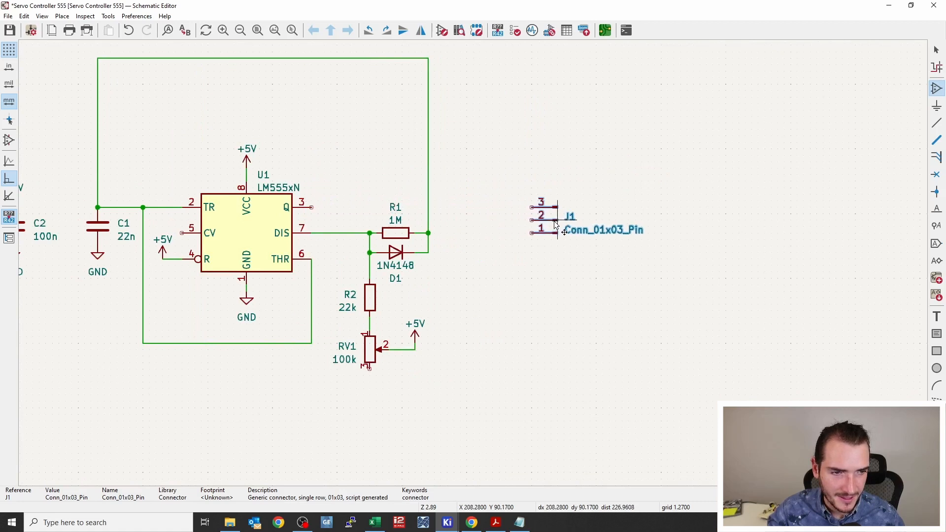
pyautogui.press('Escape')
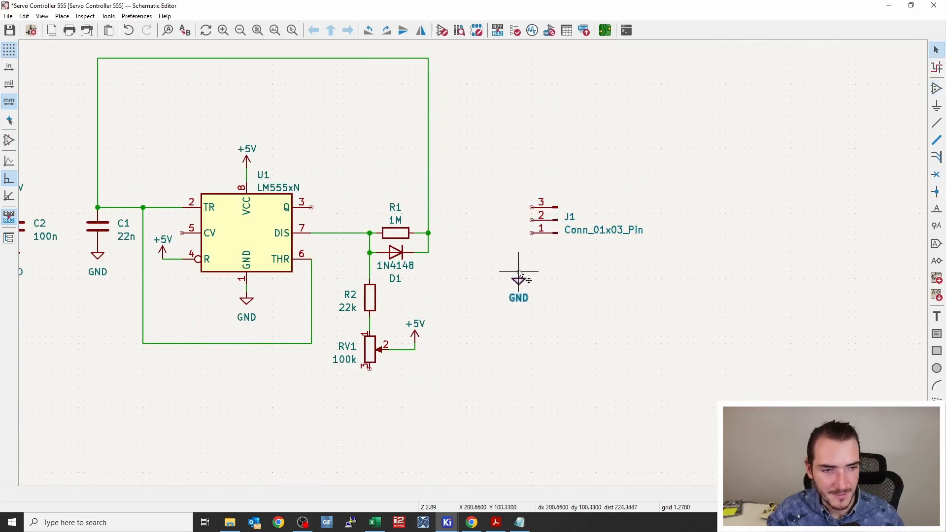
# - Place a GND symbol below and left of connector J1 and wire it to the connector's pin 1
pyautogui.click(518, 239)
pyautogui.press('w')
pyautogui.click(518, 240)
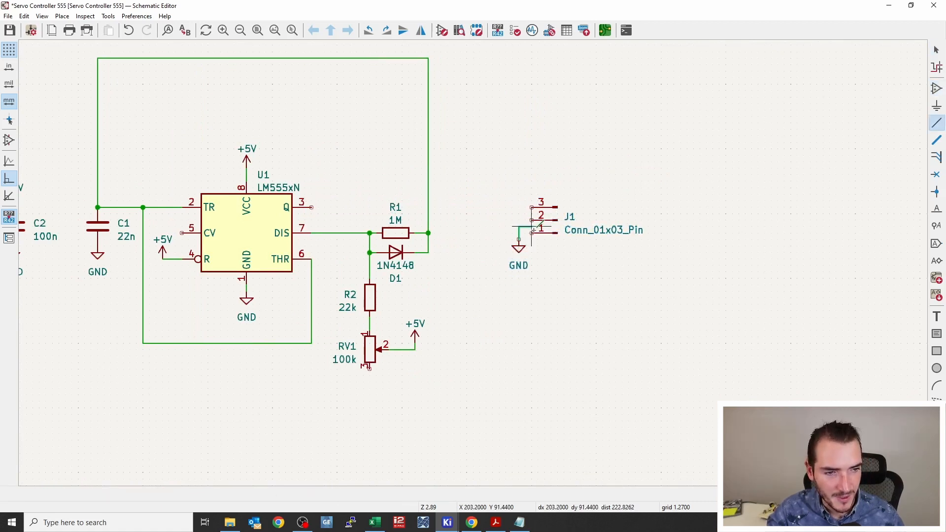
pyautogui.click(532, 233)
pyautogui.press('Escape')
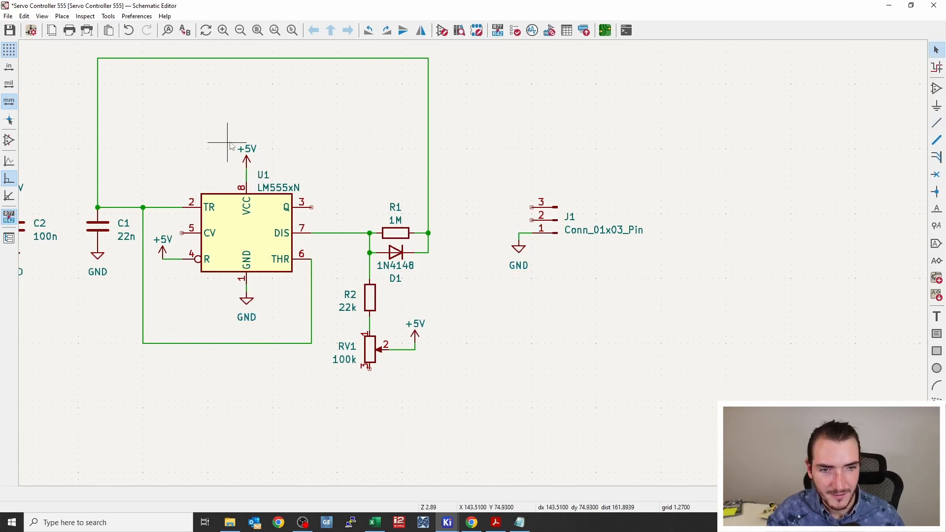
# - Duplicate the timer's +5V symbol, rotate it to point left, and attach it to J1's pin 2
pyautogui.click(247, 154)
pyautogui.hotkey('ctrl', 'd')
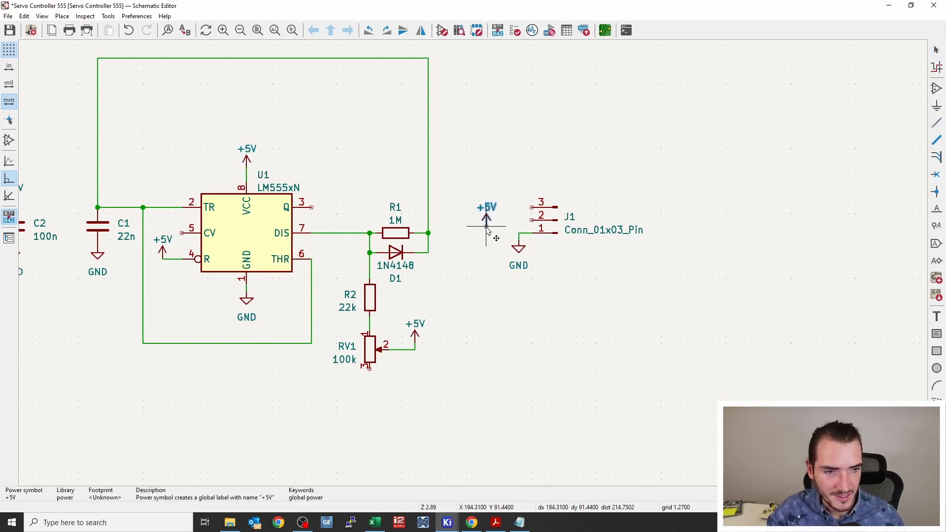
pyautogui.press('r')
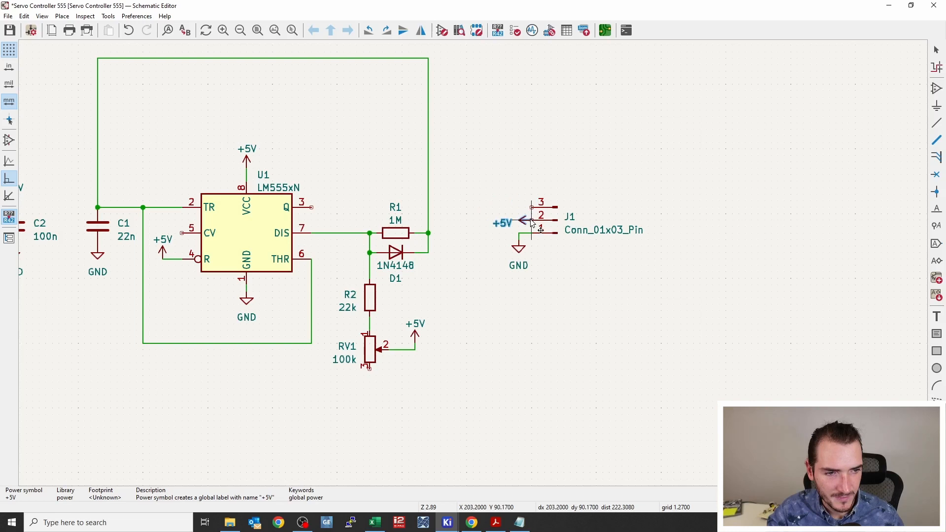
pyautogui.click(532, 223)
# - Wire the timer's output Q (pin 3) straight across to J1's pin 3
pyautogui.press('w')
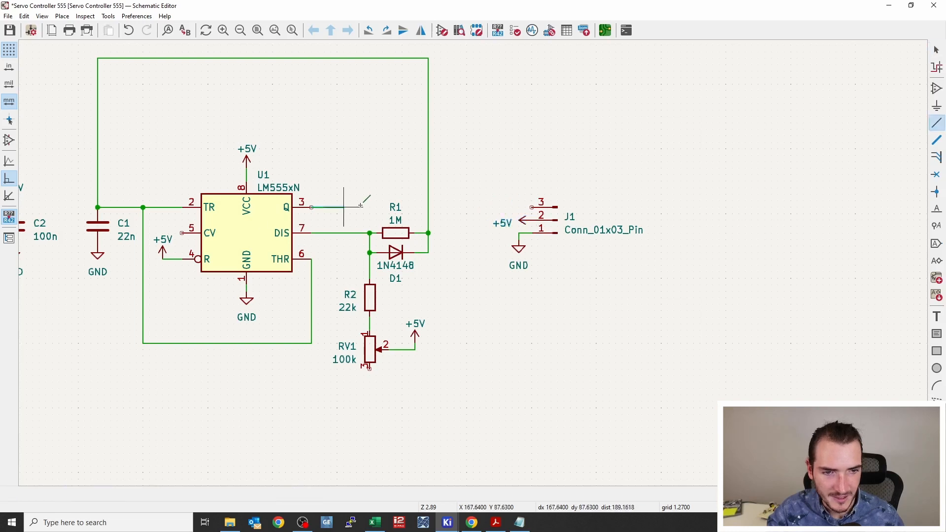
pyautogui.click(532, 207)
pyautogui.press('Escape')
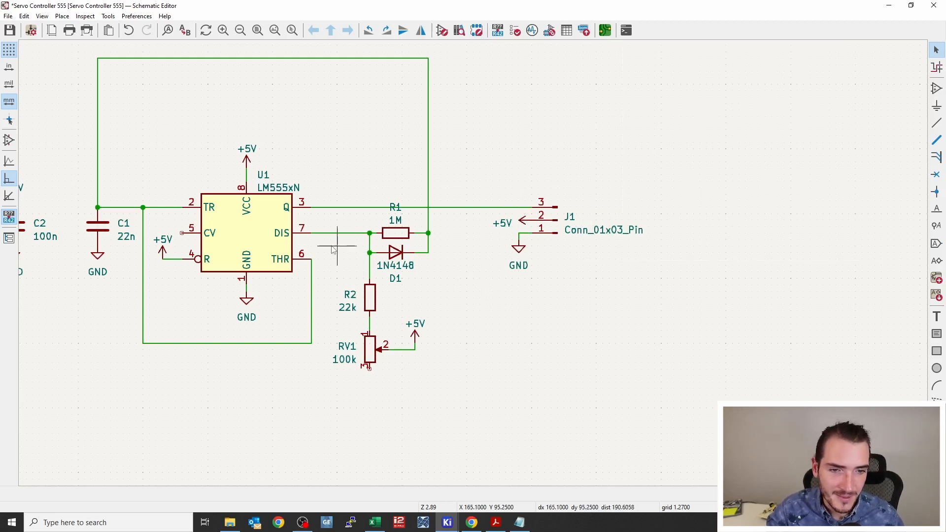
# - Shift J1 with its +5V and GND symbols slightly closer to the timer, keeping the output wire attached and straight
pyautogui.moveTo(332, 248); pyautogui.dragTo(380, 247, button='middle')
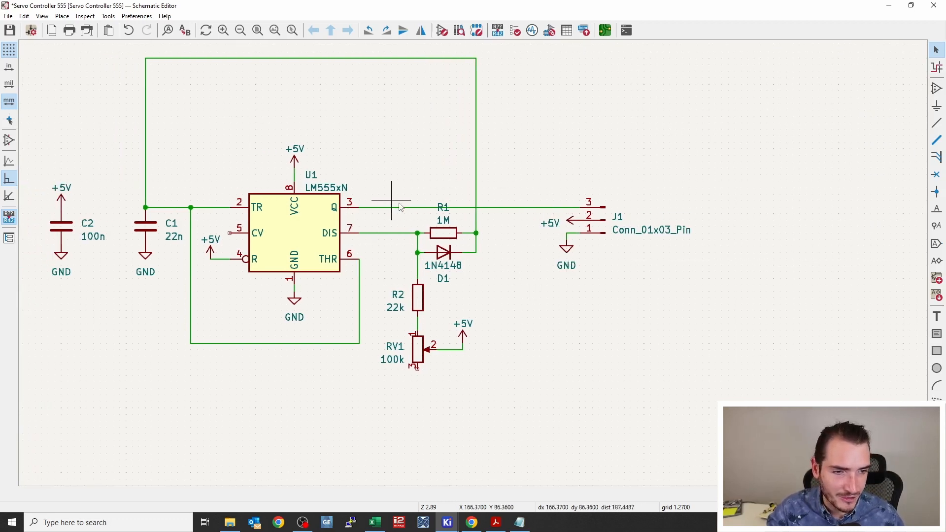
pyautogui.moveTo(611, 302); pyautogui.dragTo(467, 259, button='middle')
pyautogui.scroll(-2, 467, 261)
pyautogui.scroll(1, 470, 263)
pyautogui.moveTo(417, 164); pyautogui.dragTo(513, 272)
pyautogui.press('g')
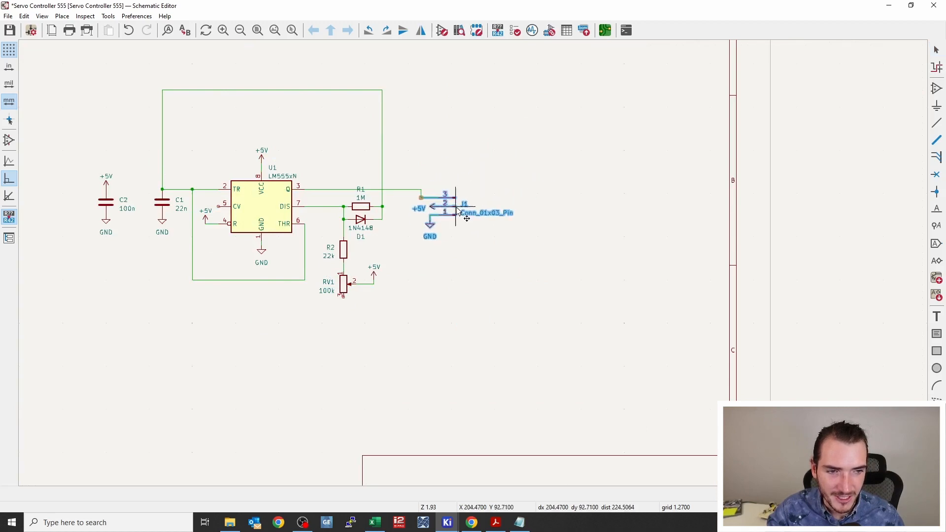
pyautogui.click(455, 201)
pyautogui.click(320, 148)
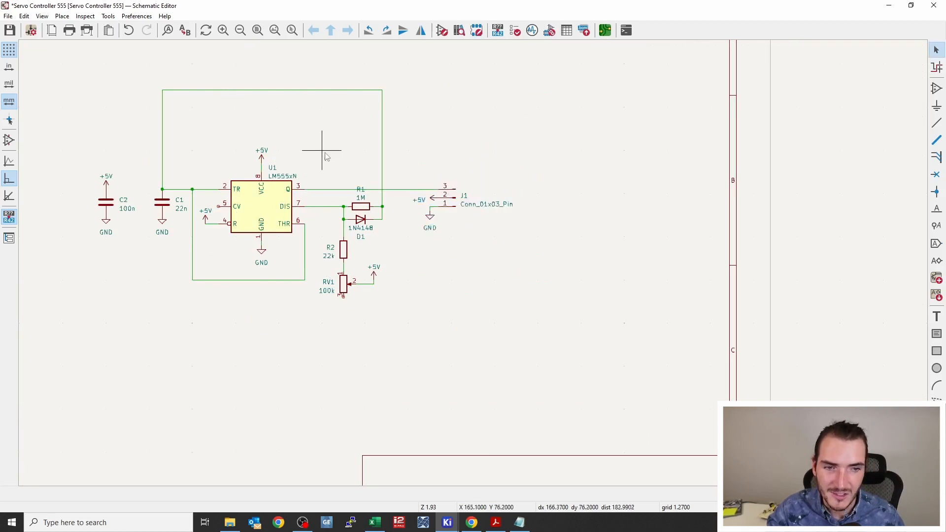
# - Highlight the wire between the timer's output and J1, and the +5V symbol above the timer, without changing them
pyautogui.scroll(3, 338, 165)
pyautogui.moveTo(459, 228); pyautogui.dragTo(406, 198, button='middle')
pyautogui.click(358, 241)
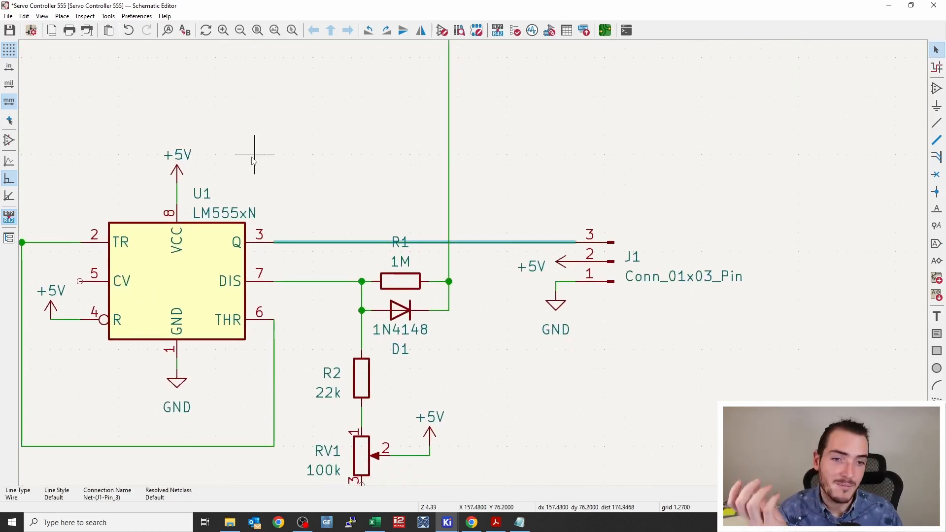
pyautogui.click(181, 171)
pyautogui.moveTo(243, 173); pyautogui.dragTo(353, 117, button='middle')
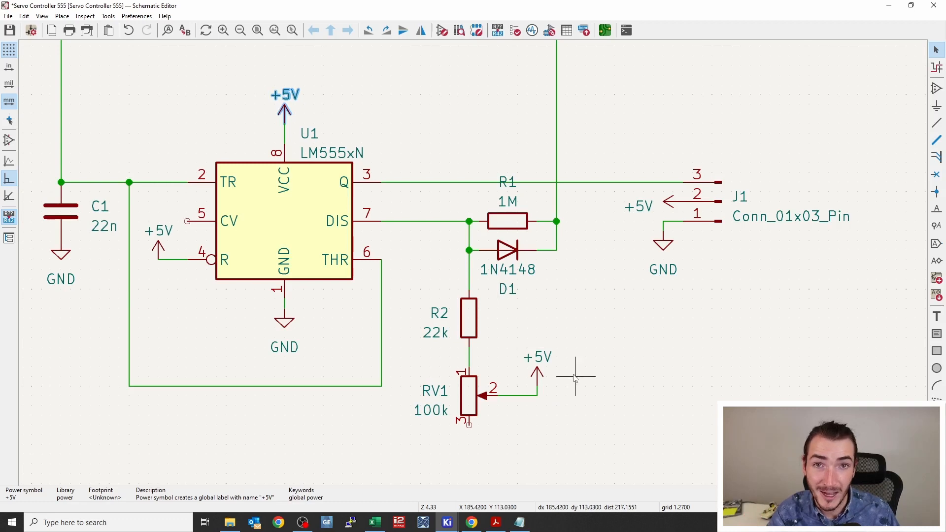
pyautogui.moveTo(580, 382); pyautogui.dragTo(550, 393, button='middle')
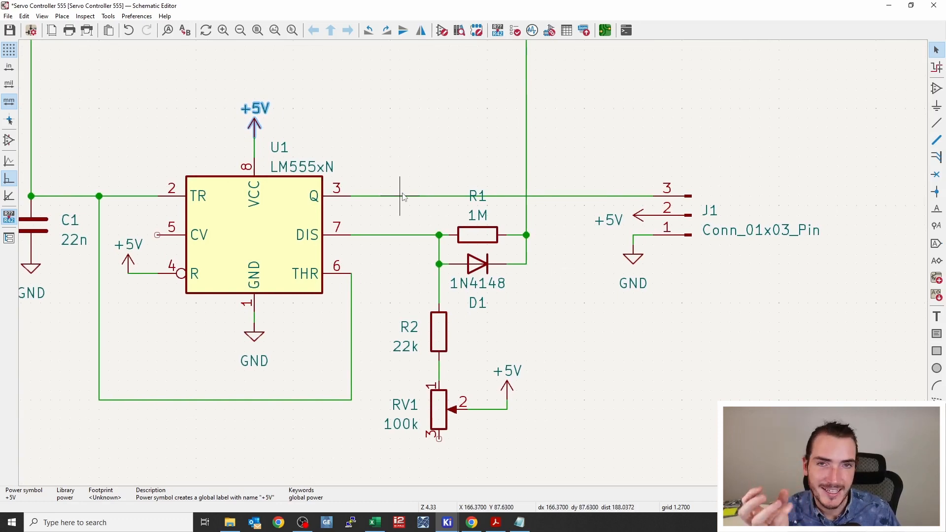
# - Add a net label SIG to the output wire beside J1's pin 3, facing left, and rename it SIGNAL
pyautogui.click(936, 209)
pyautogui.click(534, 196)
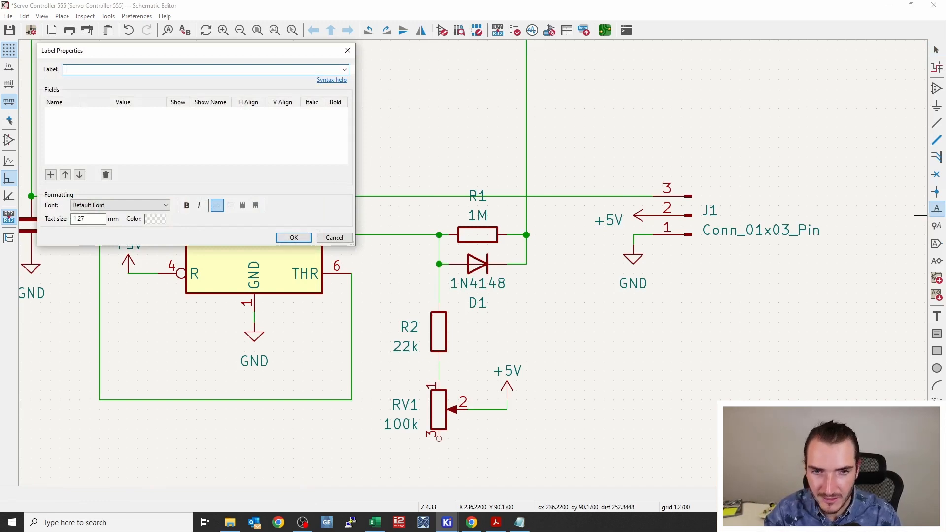
pyautogui.press('Return')
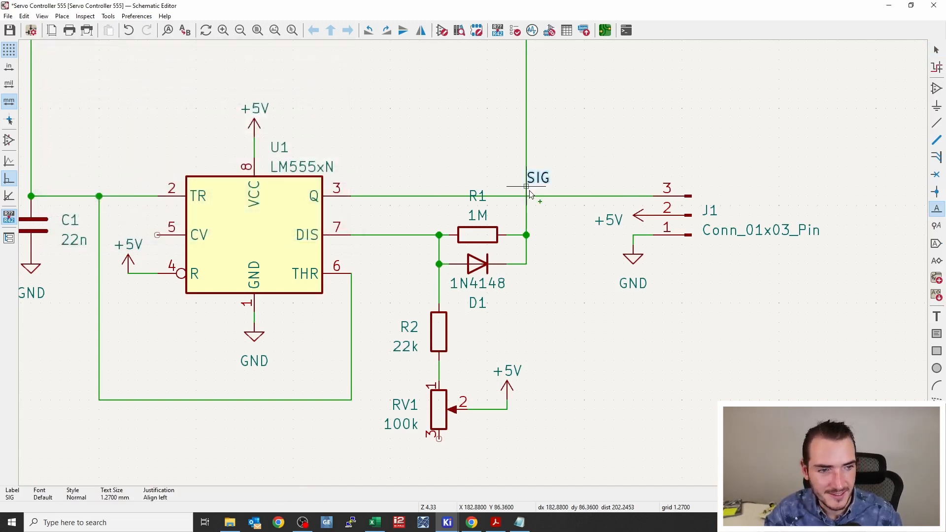
pyautogui.click(634, 197)
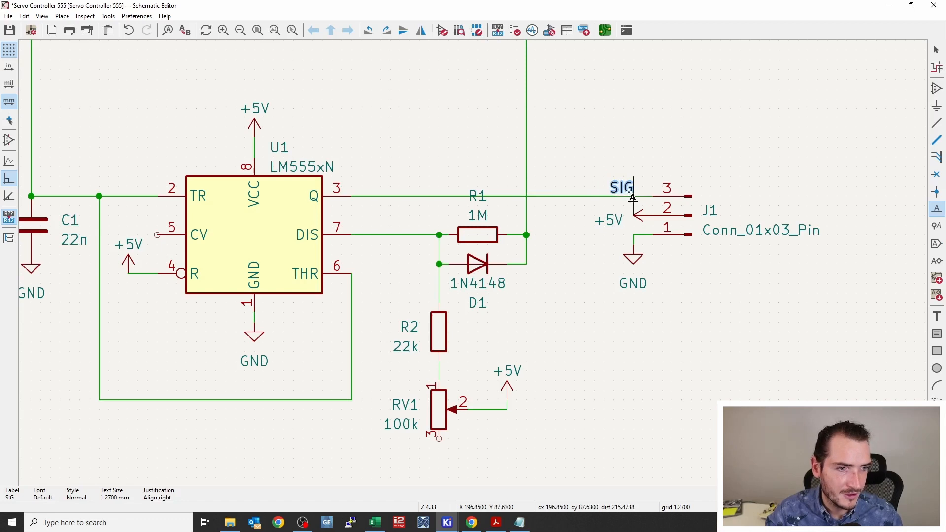
pyautogui.click(631, 196)
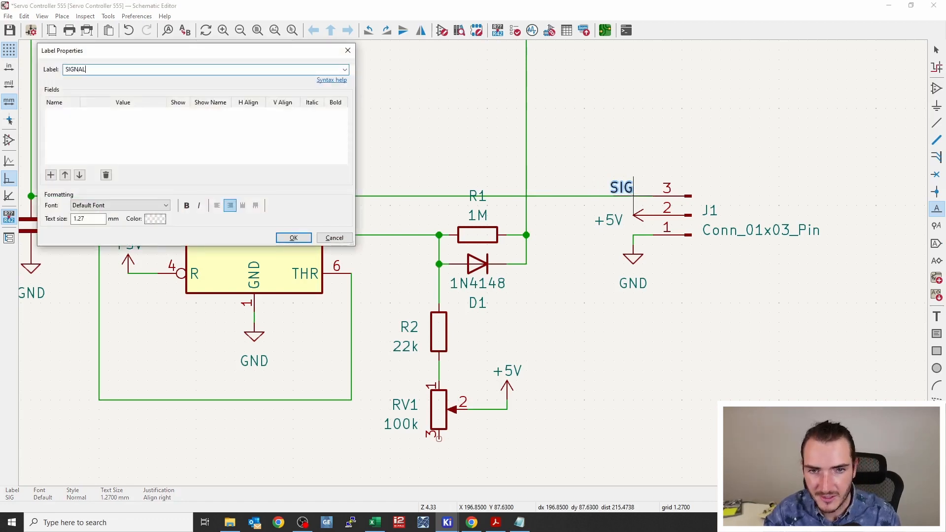
pyautogui.write('SIGNAL')
pyautogui.press('Return')
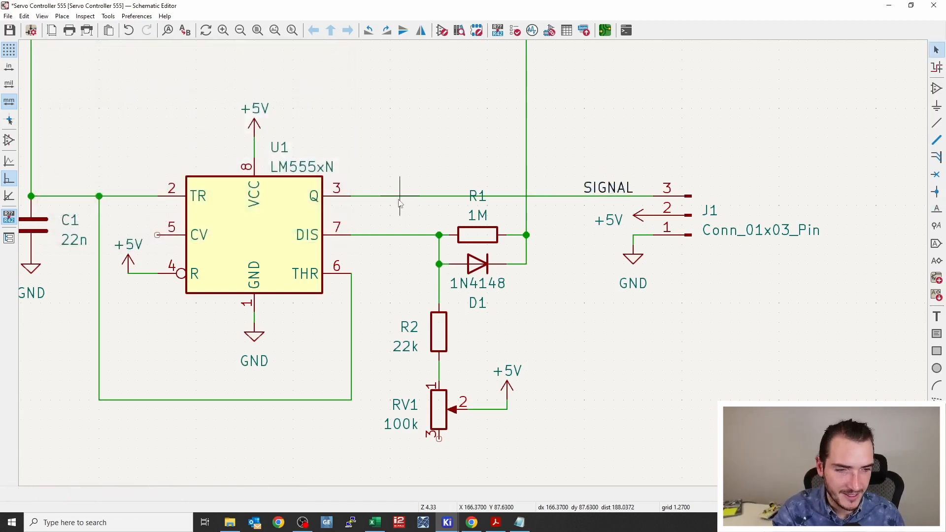
# - Delete the long output wire and connect the SIGNAL label to J1's pin 3 with a short wire
pyautogui.press('Delete')
pyautogui.press('w')
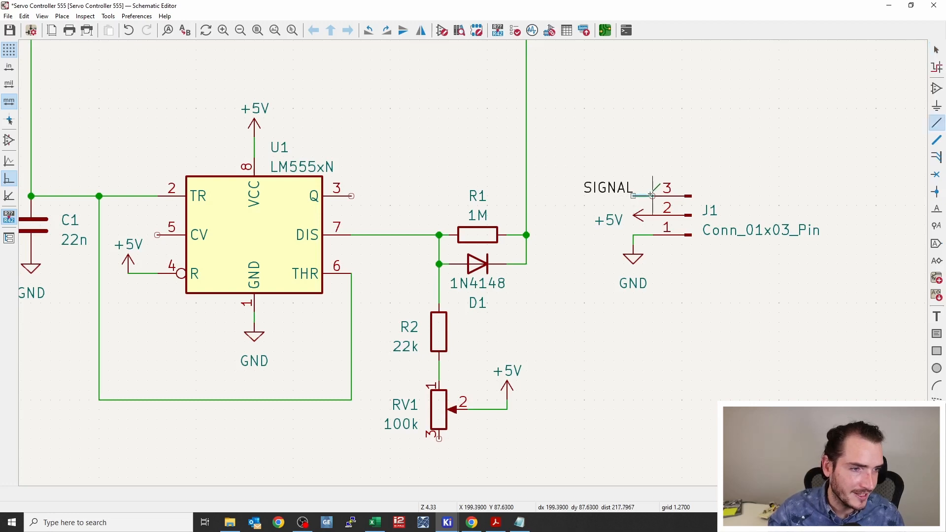
pyautogui.press('Escape')
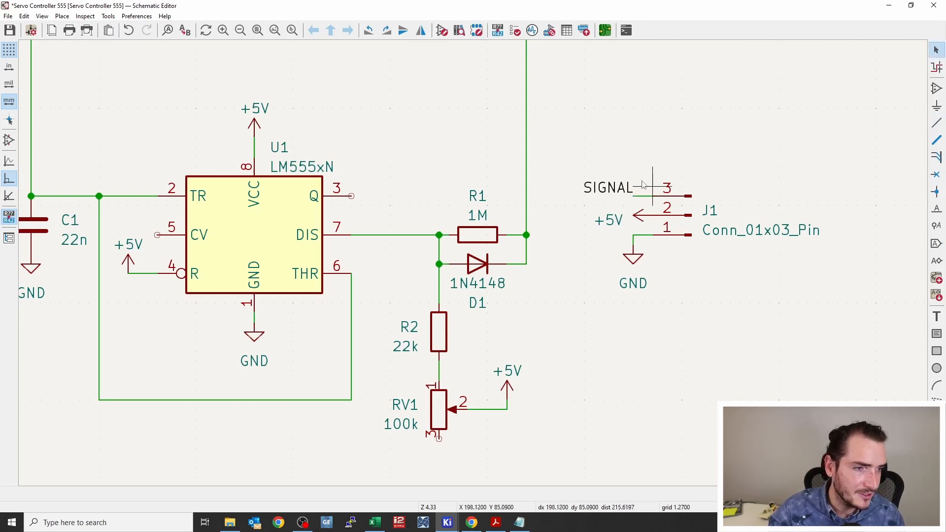
# - Duplicate the SIGNAL label, rotate it to face right beside the timer's pin 3, and wire it to that pin
pyautogui.click(607, 193)
pyautogui.hotkey('ctrl', 'd')
pyautogui.press('r')
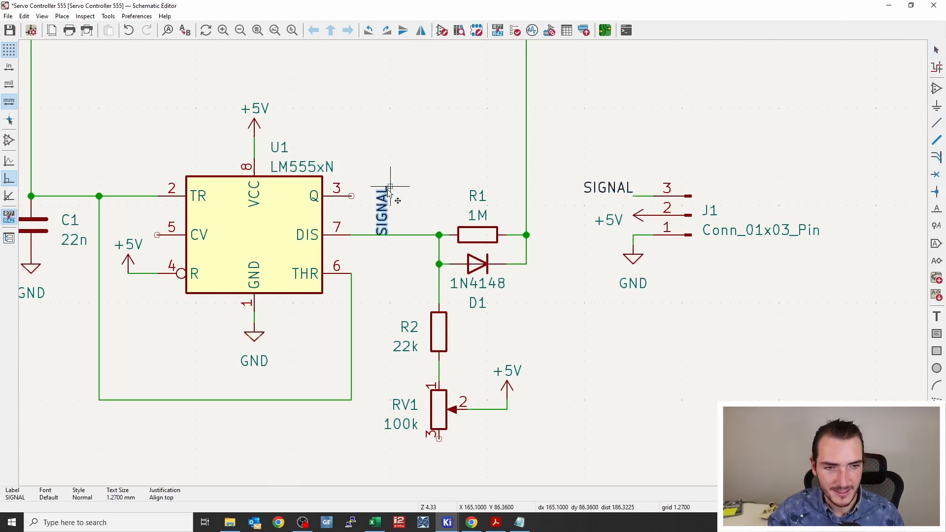
pyautogui.press('r')
pyautogui.click(371, 195)
pyautogui.press('w')
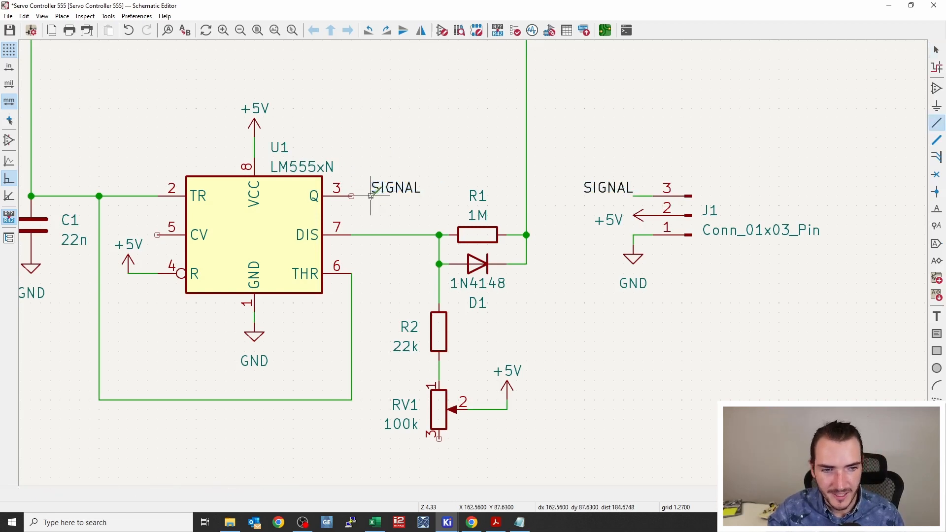
pyautogui.click(351, 195)
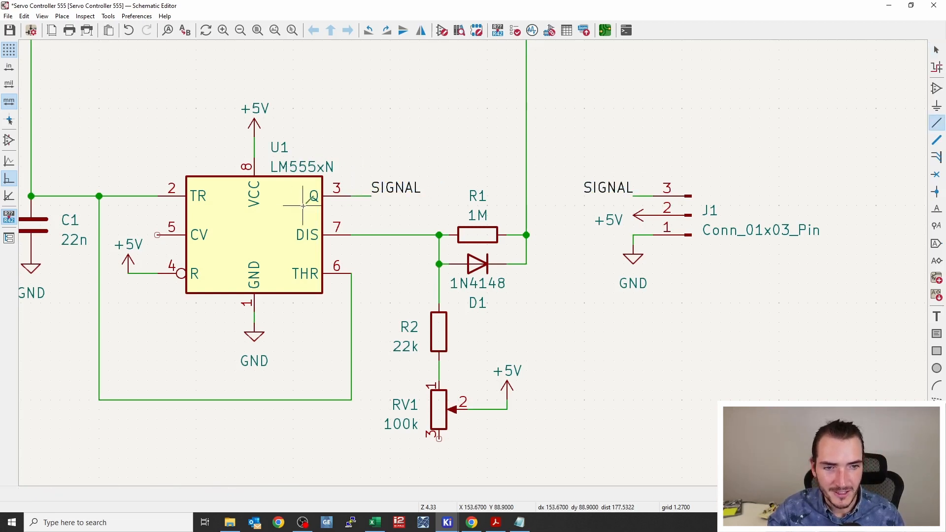
pyautogui.press('Escape')
# - Move J1 together with its SIGNAL label, +5V and GND symbols farther right, clear of the timer circuit
pyautogui.scroll(-3, 331, 208)
pyautogui.moveTo(481, 270); pyautogui.dragTo(412, 222, button='middle')
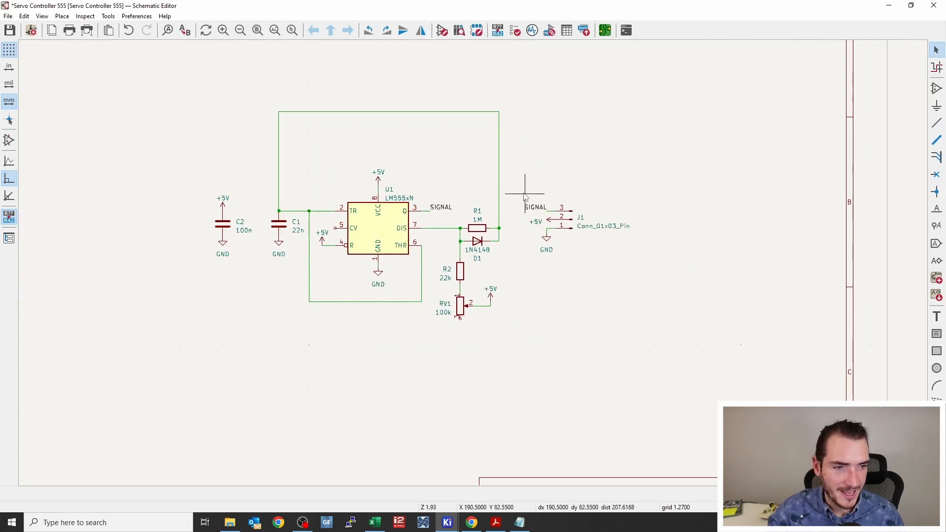
pyautogui.moveTo(524, 191); pyautogui.dragTo(621, 294)
pyautogui.moveTo(576, 233); pyautogui.dragTo(650, 233)
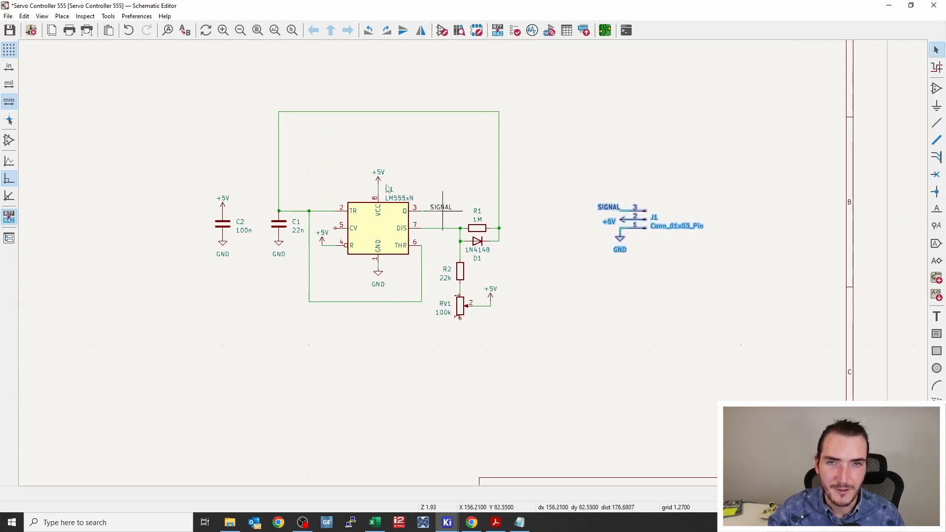
pyautogui.click(558, 237)
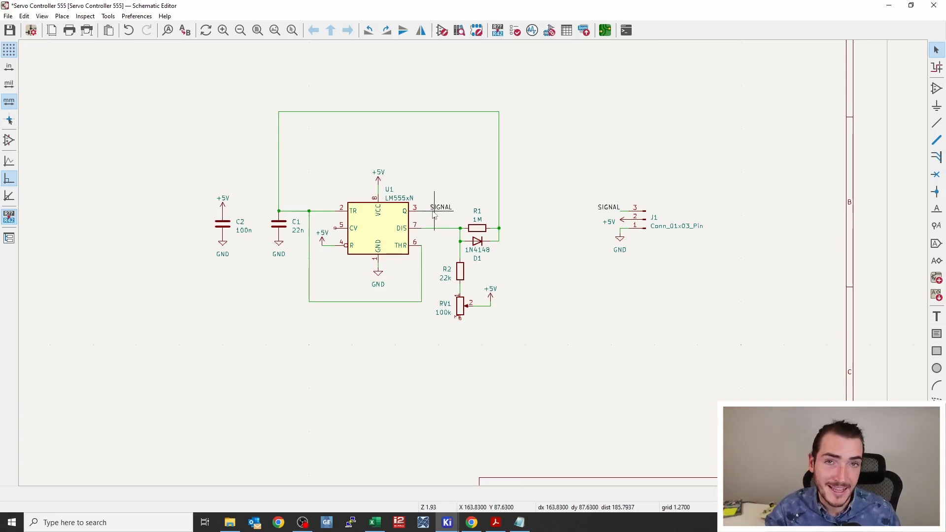
# - Set connector J1's value to SERVO
pyautogui.scroll(6, 641, 220)
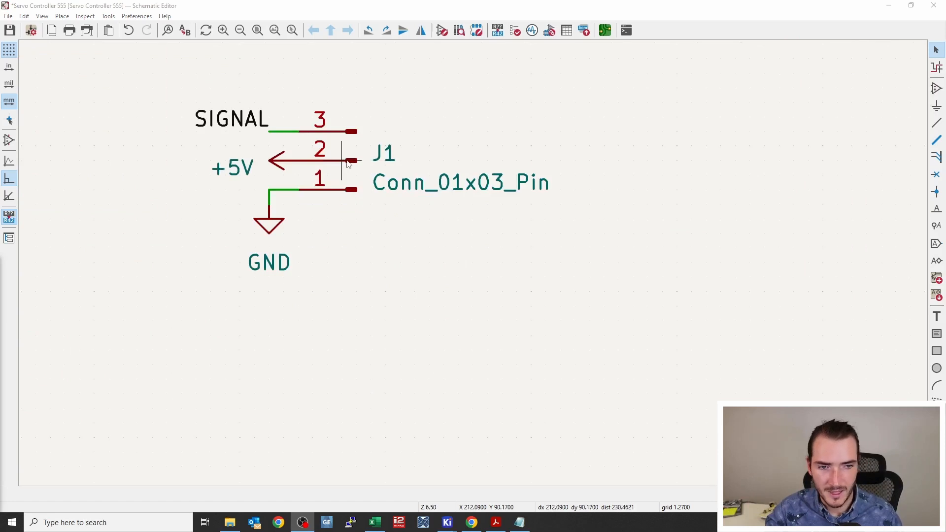
pyautogui.click(359, 170)
pyautogui.write('v')
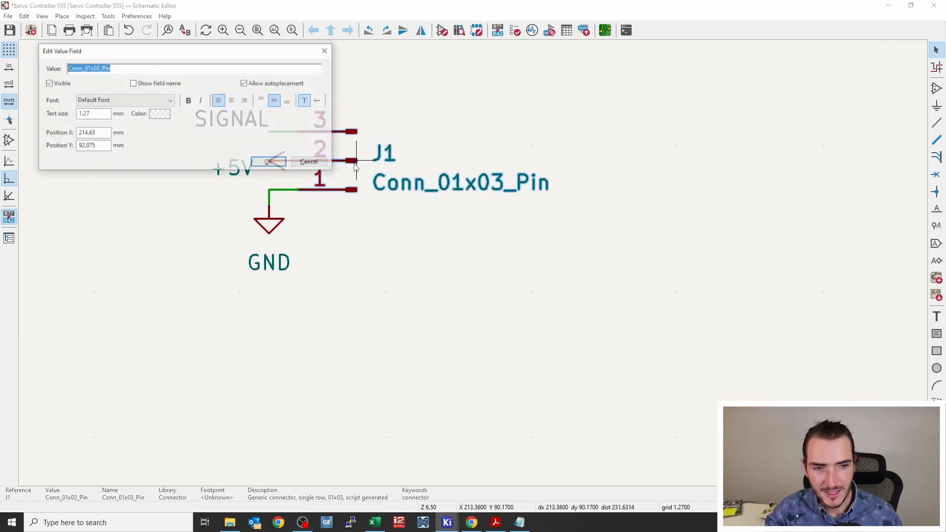
pyautogui.write('SERVO')
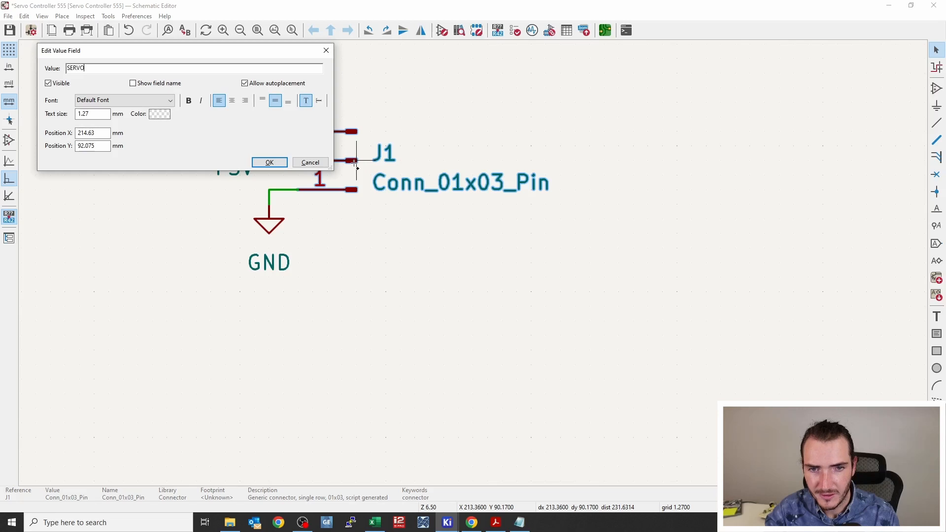
pyautogui.press('Return')
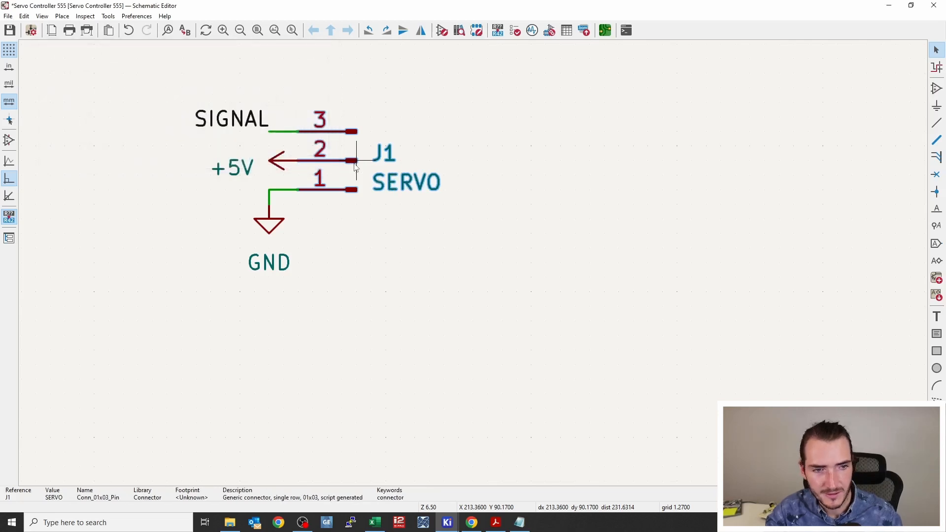
pyautogui.scroll(-6, 415, 285)
pyautogui.moveTo(414, 282); pyautogui.dragTo(481, 274, button='middle')
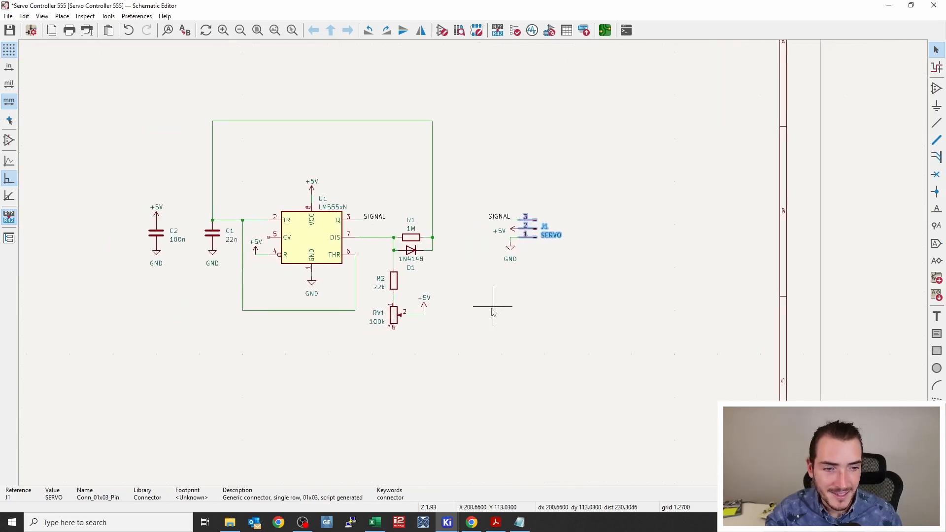
pyautogui.click(491, 308)
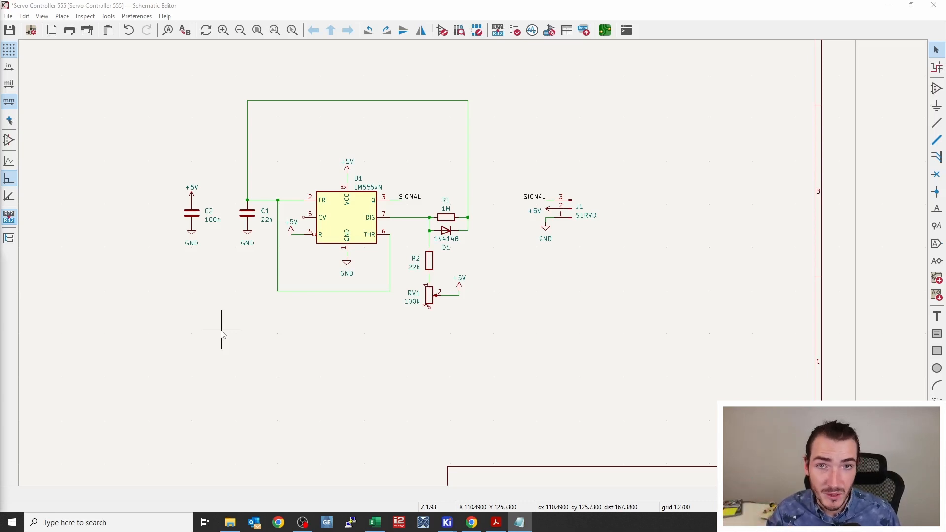
pyautogui.scroll(3, 245, 86)
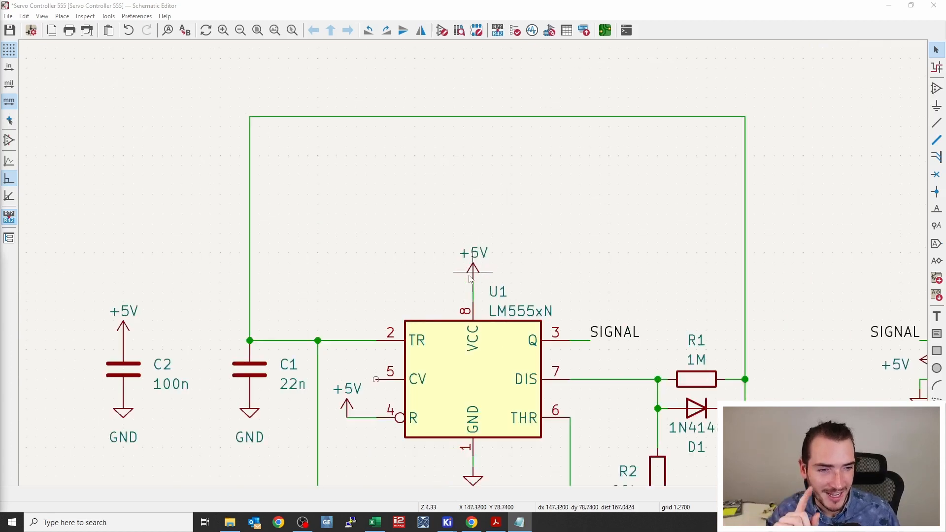
pyautogui.click(474, 274)
pyautogui.click(359, 272)
pyautogui.scroll(-1, 357, 272)
pyautogui.moveTo(357, 272); pyautogui.dragTo(361, 213, button='middle')
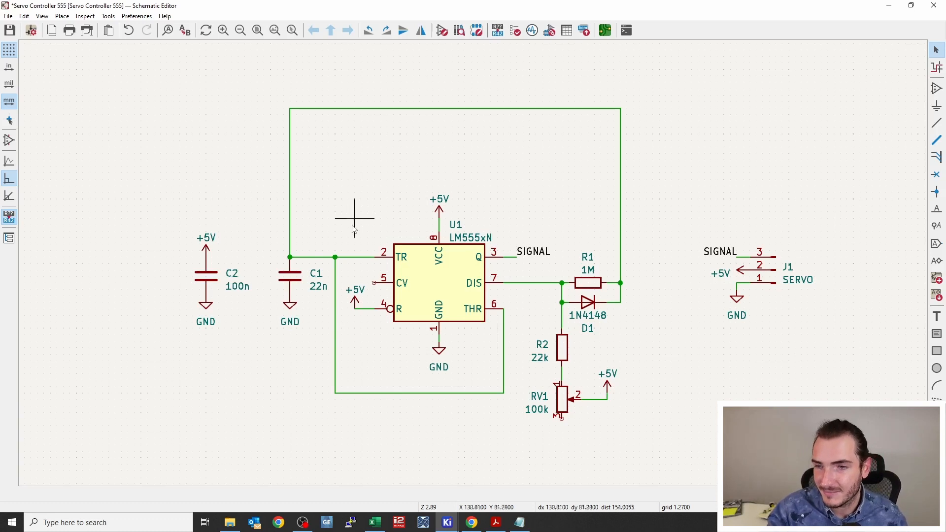
# - Place an AMS1117-5.0 regulator to the left of C2, with a diode in line with its input
pyautogui.scroll(-2, 348, 211)
pyautogui.press('a')
pyautogui.press('Return')
pyautogui.click(203, 242)
pyautogui.click(151, 252)
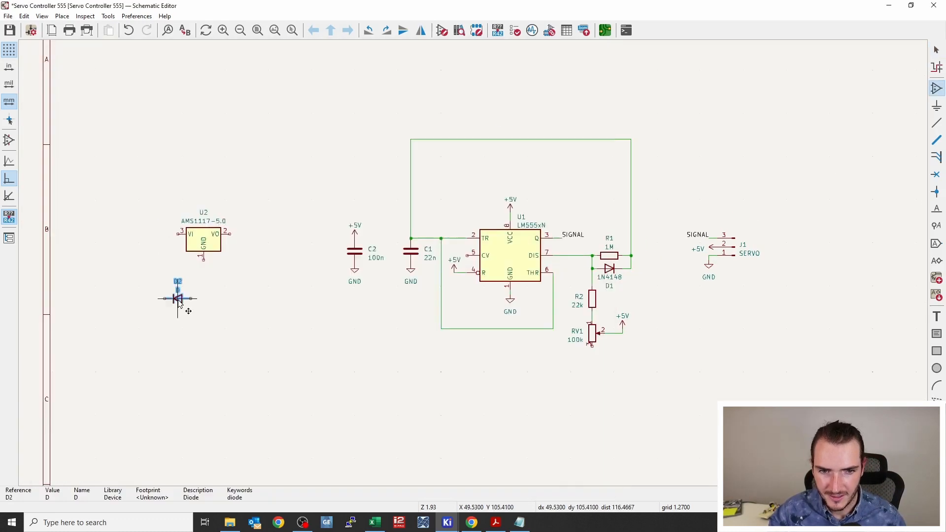
pyautogui.click(130, 234)
# - Add an LED and series resistor below the regulator's input, and wire them with the diode to the regulator's input and ground pins
pyautogui.press('a')
pyautogui.press('Return')
pyautogui.click(151, 277)
pyautogui.press('w')
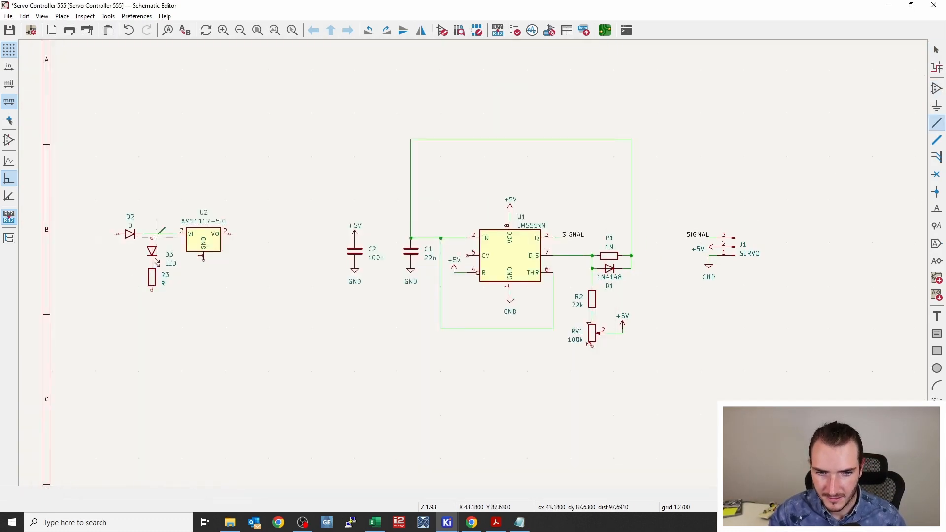
pyautogui.click(152, 290)
pyautogui.doubleClick(204, 257)
pyautogui.press('Escape')
# - Duplicate the LED and resistor pair onto the regulator's output side, between its output and the ground line
pyautogui.moveTo(138, 243); pyautogui.dragTo(177, 295)
pyautogui.hotkey('ctrl', 'd')
pyautogui.click(252, 261)
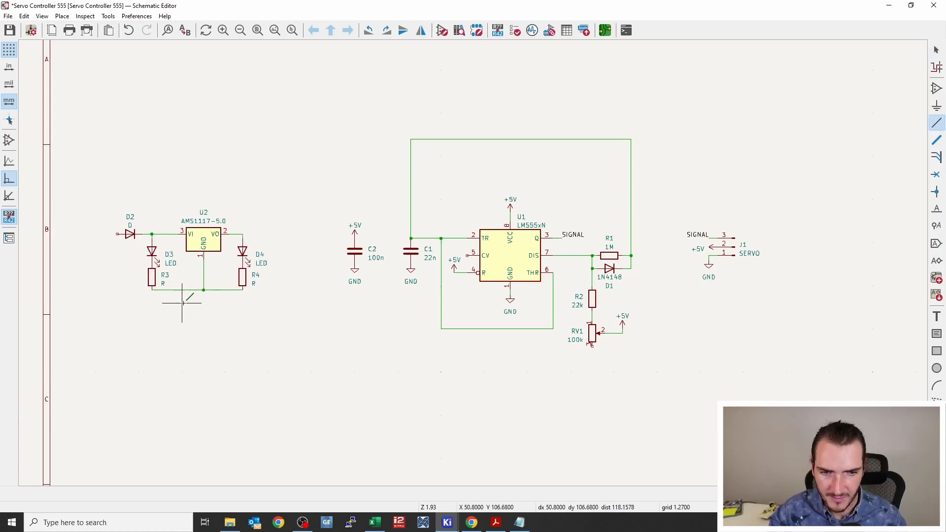
# - Place a C_Polarized capacitor beyond the output LED and wire it between the regulator's output and the ground line
pyautogui.write('ac_polarized')
pyautogui.press('Return')
pyautogui.scroll(5, 286, 264)
pyautogui.click(471, 262)
pyautogui.scroll(-4, 472, 262)
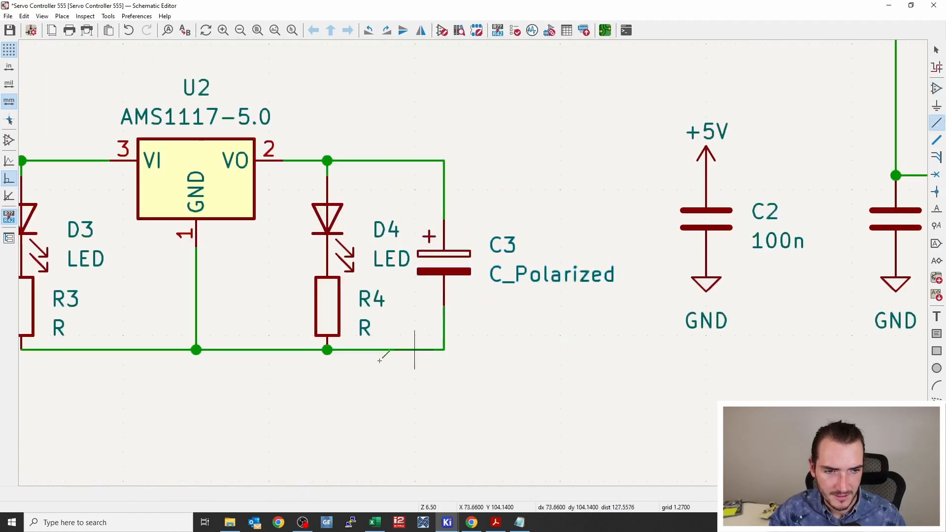
# - Attach +12V, +5V and GND power symbols to the regulator's input, output and ground line
pyautogui.write('pV')
pyautogui.press('BackSpace')
pyautogui.scroll(-14, 95, 186)
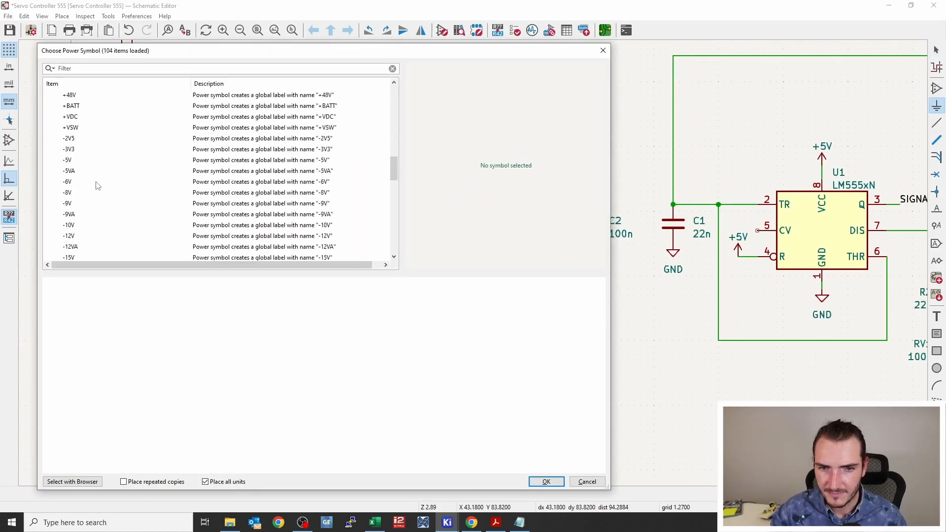
pyautogui.click(81, 117)
pyautogui.scroll(-14, 95, 194)
pyautogui.scroll(18, 88, 194)
pyautogui.doubleClick(73, 193)
pyautogui.click(284, 198)
pyautogui.press('Escape')
# - Place a Screw_Terminal_01x02 rotated 180 degrees beside the input diode and wire it to the diode and ground line
pyautogui.write('ascrew')
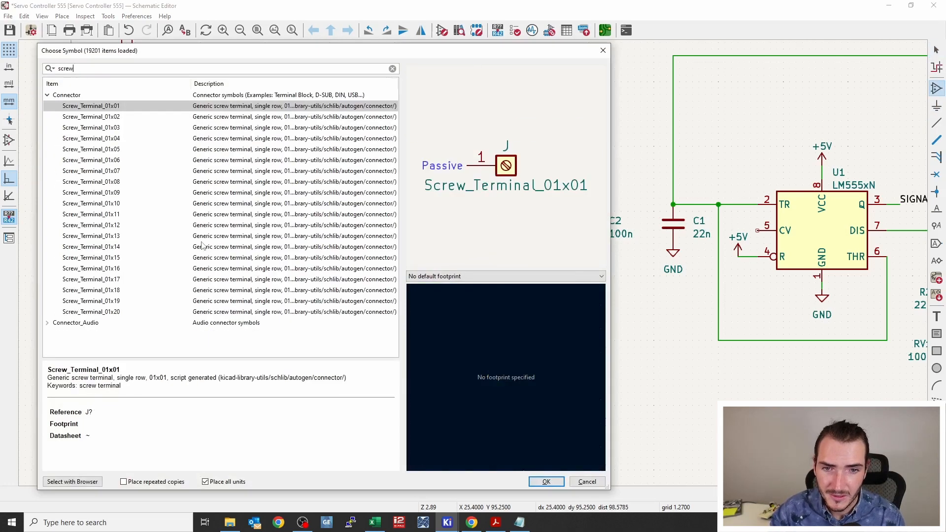
pyautogui.doubleClick(81, 121)
pyautogui.press('r')
pyautogui.press('r')
pyautogui.click(194, 249)
pyautogui.click(233, 198)
pyautogui.click(285, 282)
# - Set the value of screw terminal J2 to VIN
pyautogui.write('vVIN')
pyautogui.press('Return')
pyautogui.scroll(-2, 157, 271)
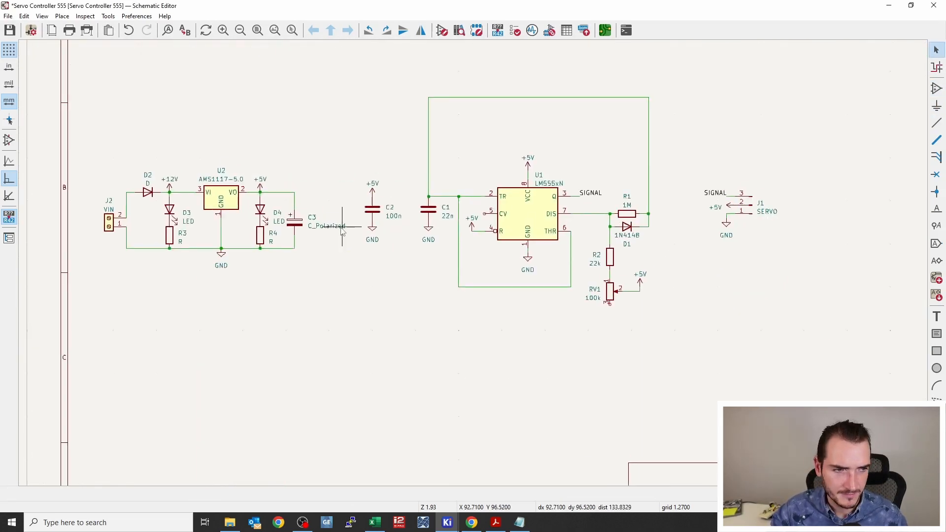
# - Examine the power supply section, including the regulator, its +12V and +5V rails, and the output LED with its resistor
pyautogui.scroll(2, 124, 296)
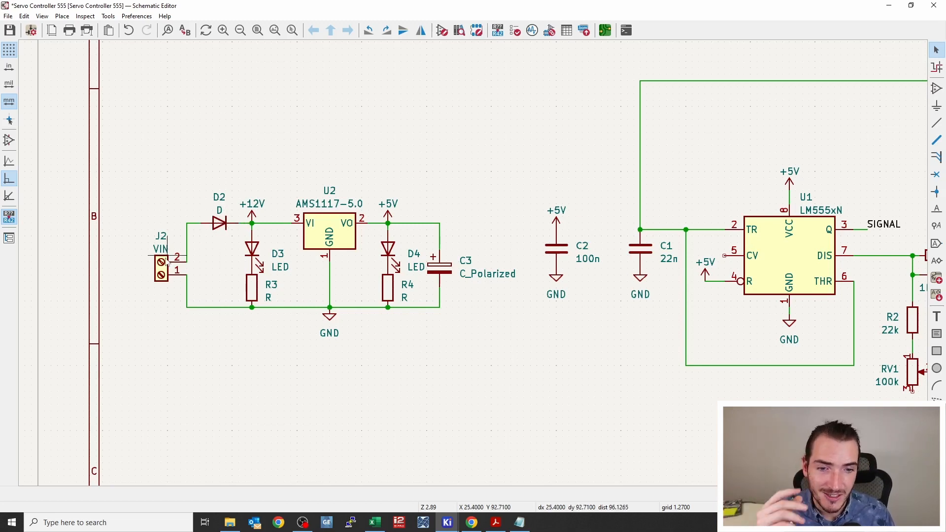
pyautogui.hscroll(2, 166, 262)
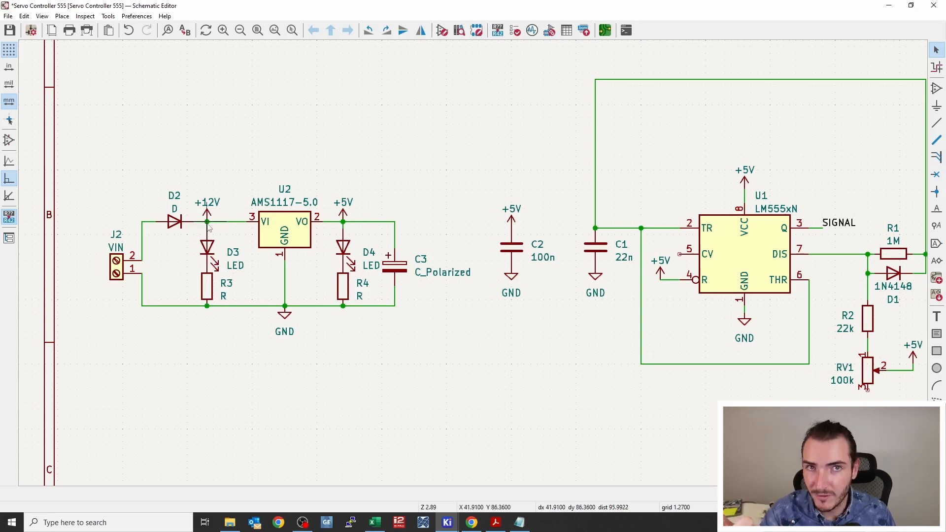
pyautogui.click(283, 229)
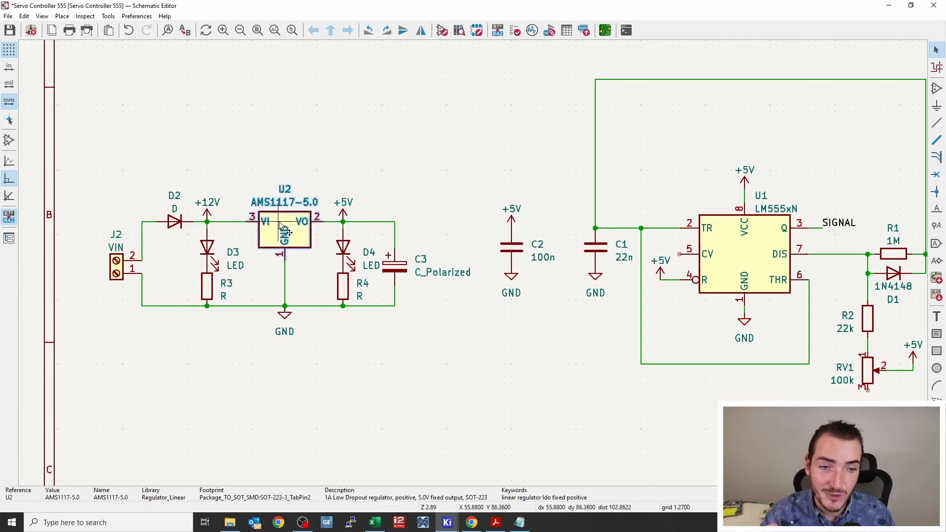
pyautogui.click(206, 212)
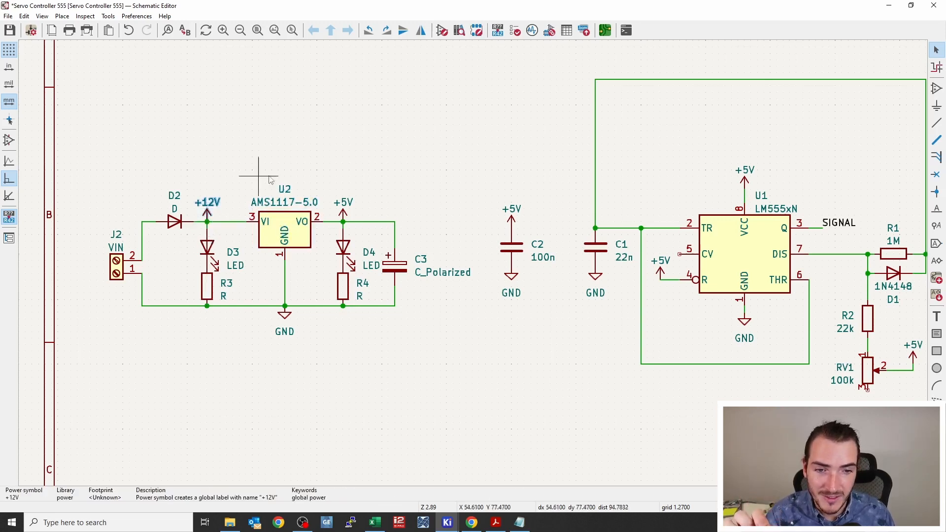
pyautogui.click(343, 213)
pyautogui.moveTo(385, 188); pyautogui.dragTo(316, 180, button='middle')
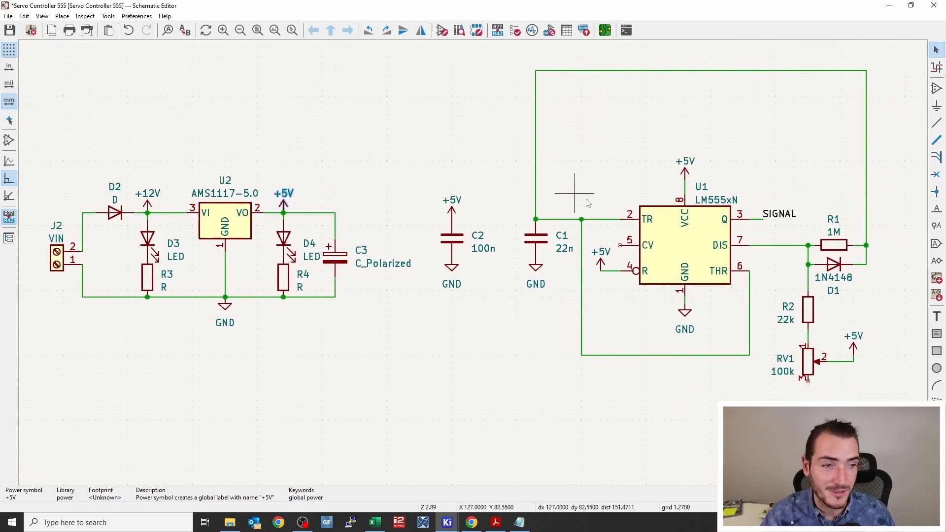
pyautogui.click(287, 242)
pyautogui.click(287, 279)
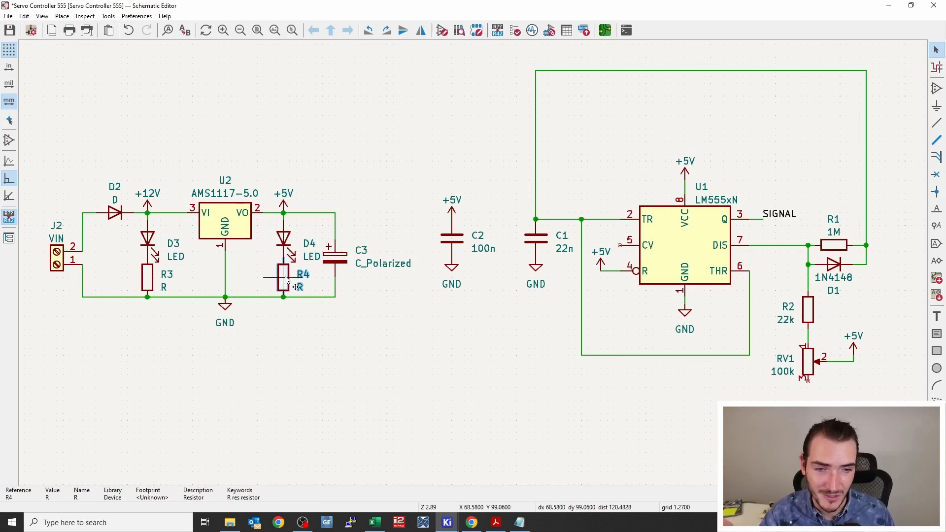
pyautogui.click(240, 233)
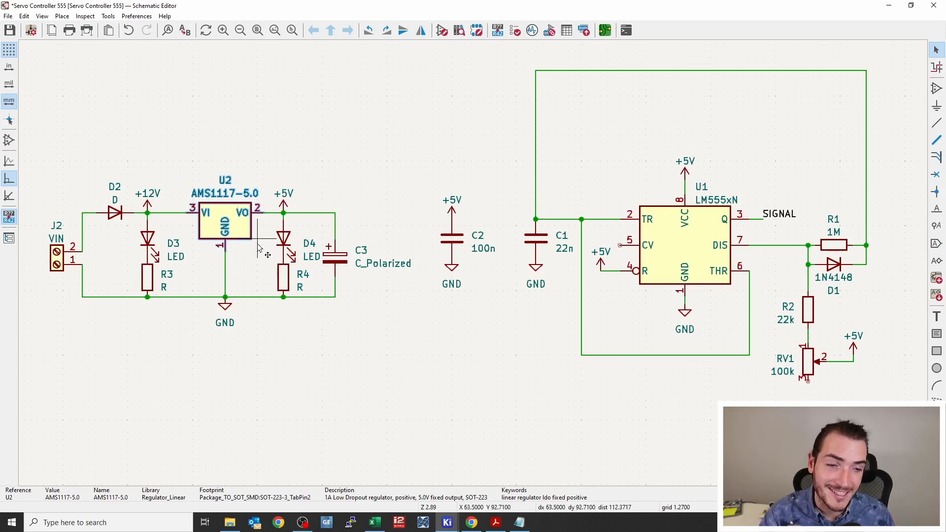
# - Set the value of polarized capacitor C3 to 22u
pyautogui.click(340, 263)
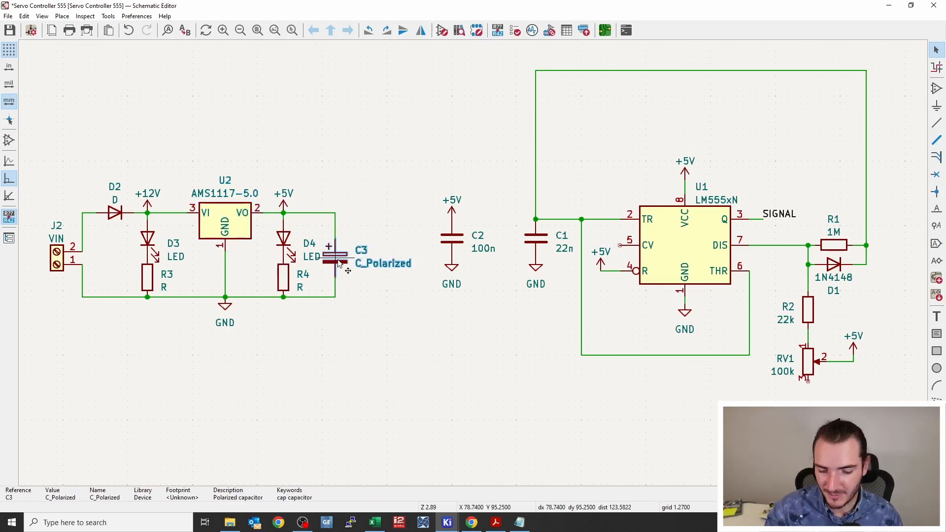
pyautogui.press('v')
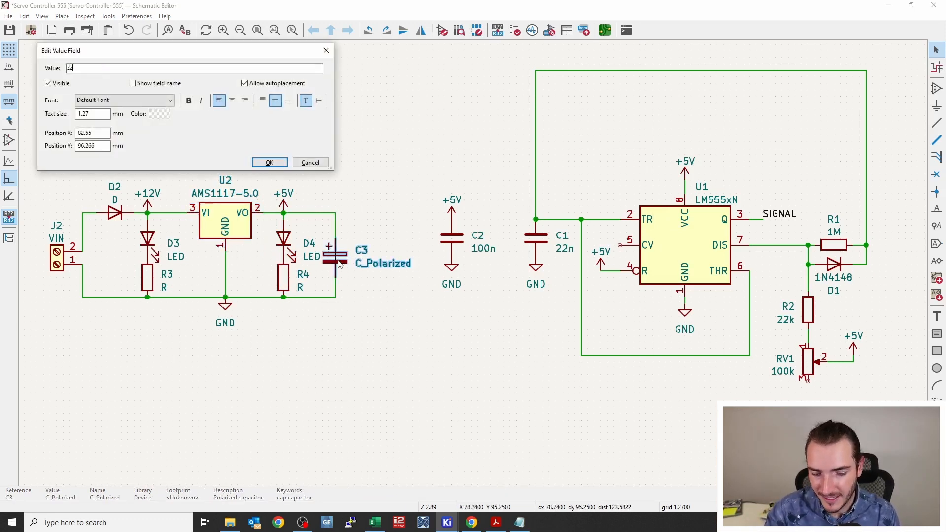
pyautogui.press('Return')
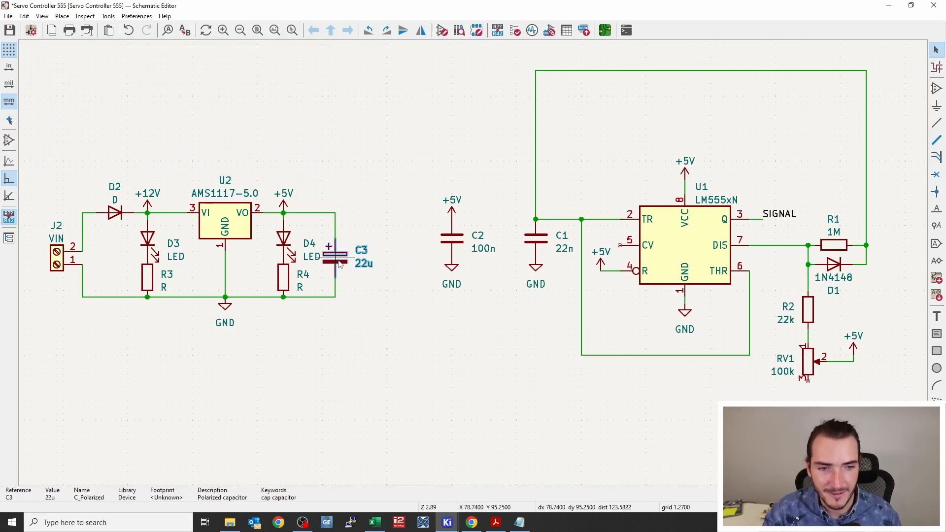
# - Set the values of the LED resistors R3 and R4 to 1k each
pyautogui.click(151, 284)
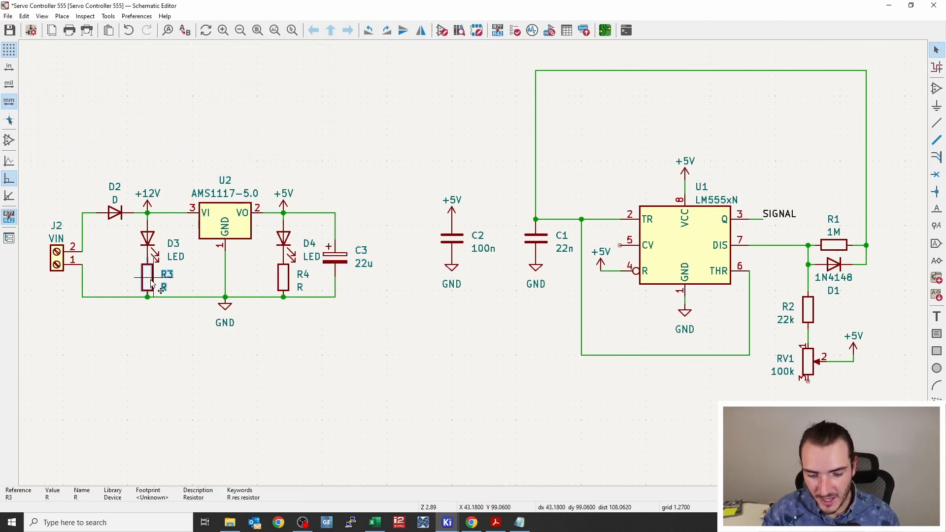
pyautogui.write('v1k')
pyautogui.press('Return')
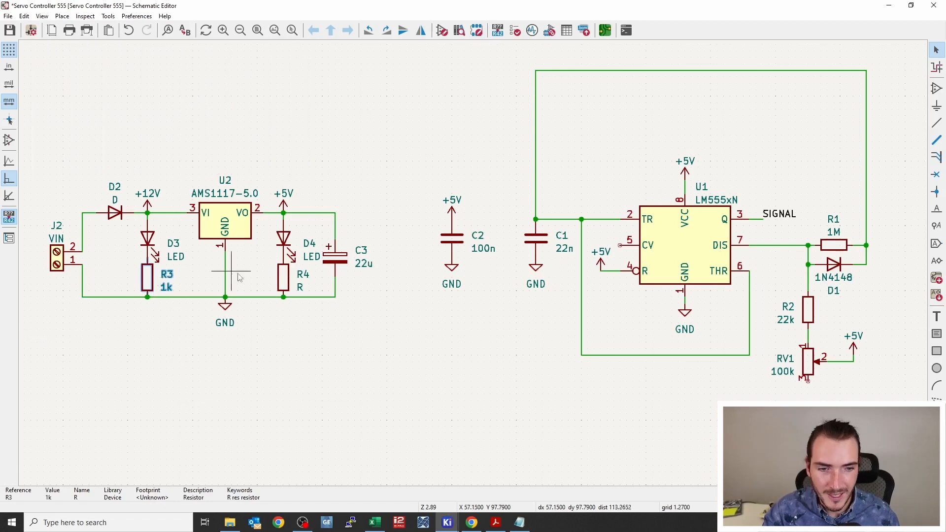
pyautogui.click(286, 280)
pyautogui.write('v')
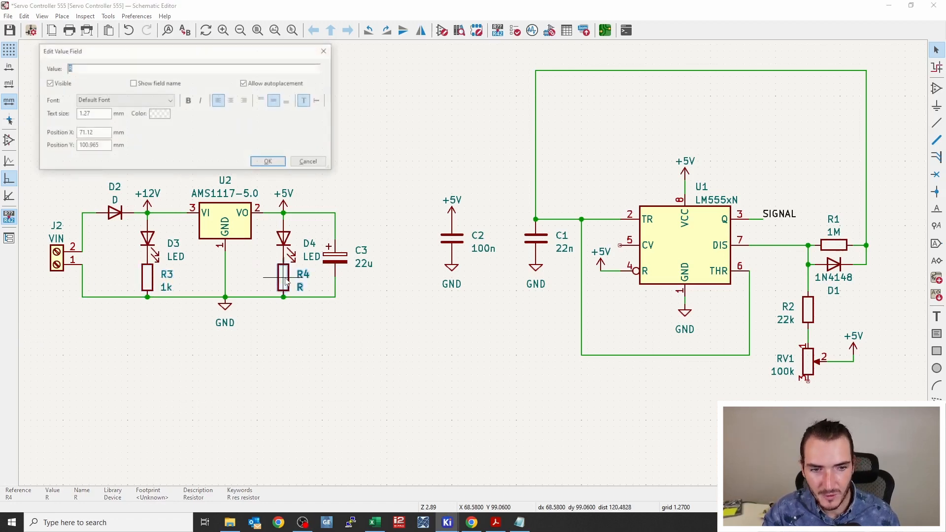
pyautogui.write('1k')
pyautogui.press('Return')
pyautogui.click(115, 213)
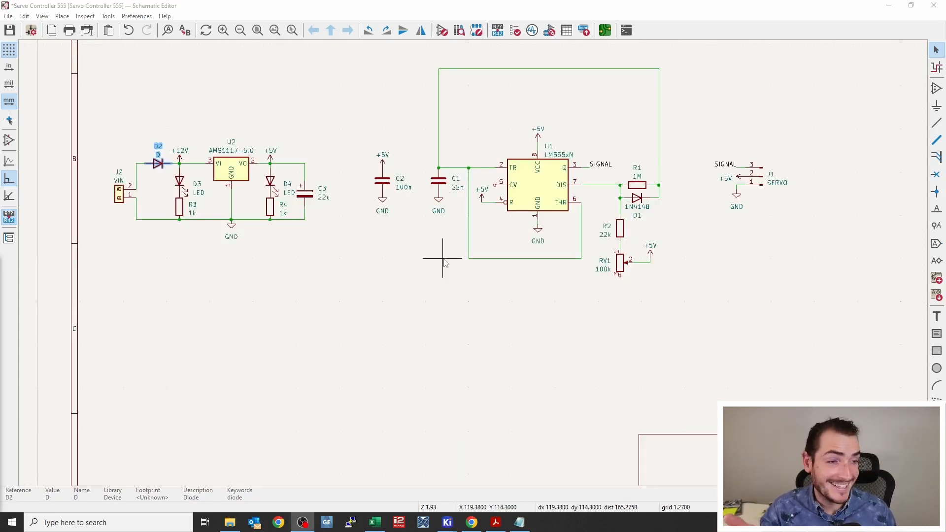
pyautogui.scroll(-3, 443, 262)
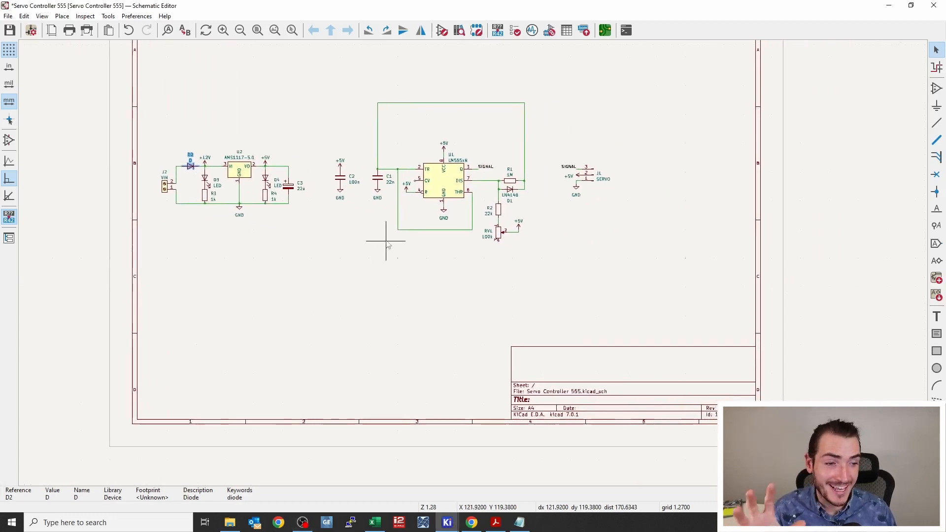
pyautogui.moveTo(386, 241); pyautogui.dragTo(369, 256, button='middle')
pyautogui.click(338, 281)
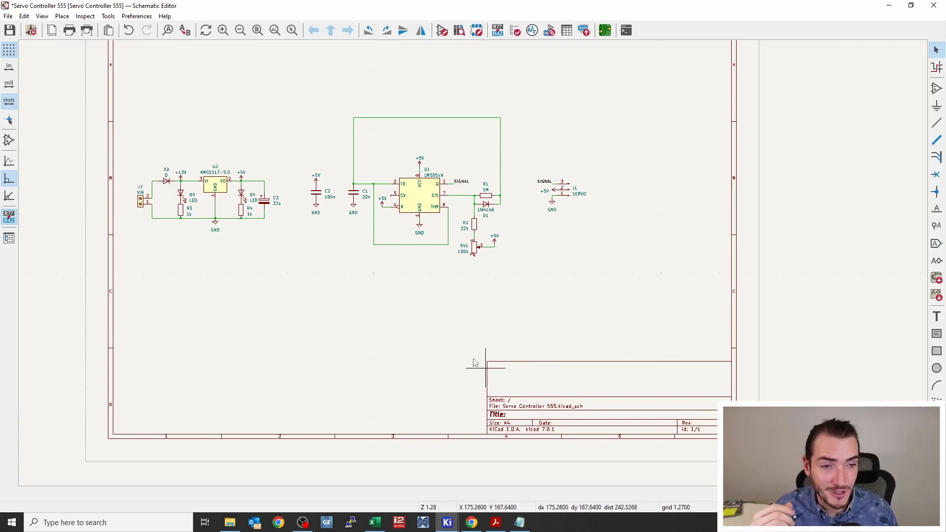
pyautogui.moveTo(463, 339); pyautogui.dragTo(450, 363, button='middle')
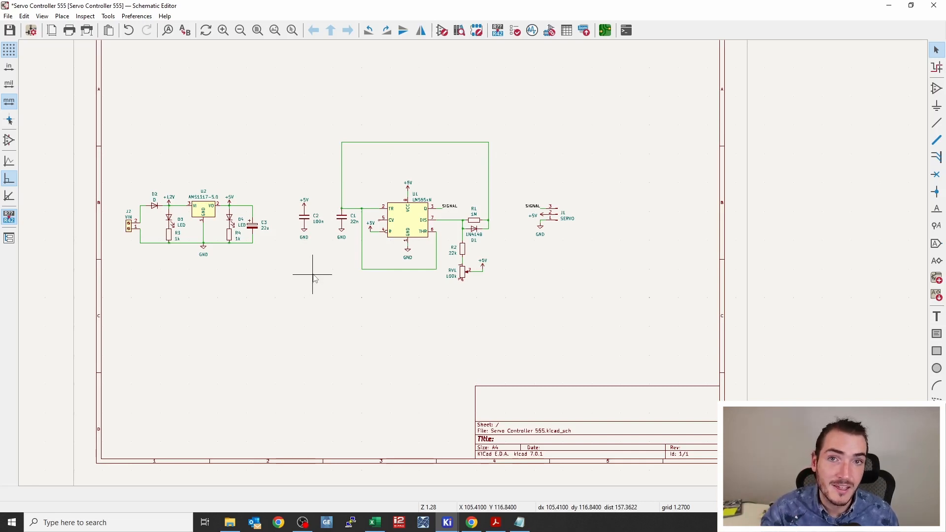
# - Enter Servo Controller 555 as the sheet title in the page settings
pyautogui.click(52, 31)
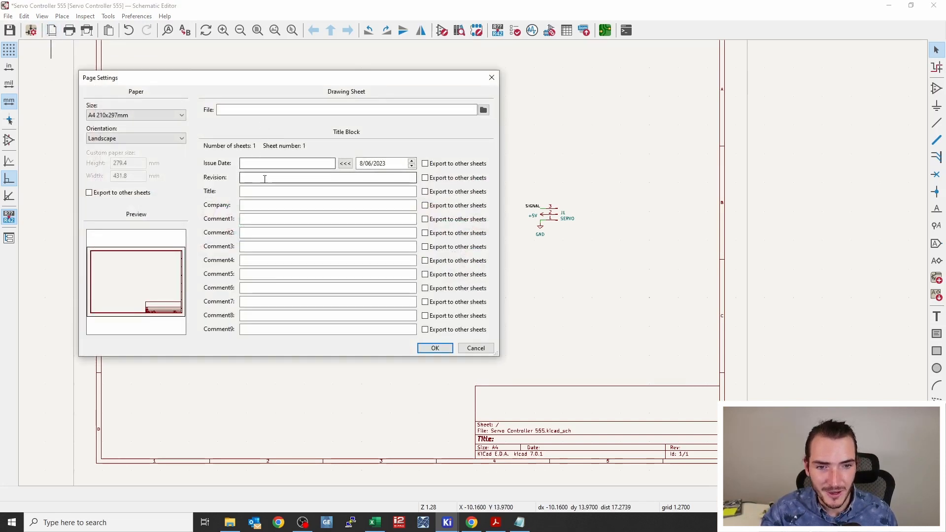
pyautogui.click(258, 194)
pyautogui.write('Ser')
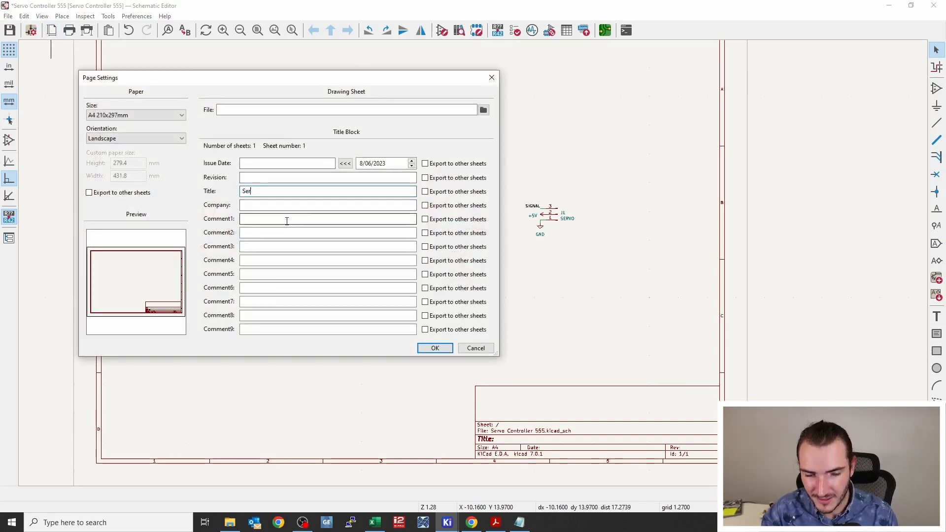
pyautogui.write('vo C con')
pyautogui.press('BackSpace')
pyautogui.press('BackSpace')
pyautogui.press('BackSpace')
pyautogui.press('BackSpace')
pyautogui.write('ontroller')
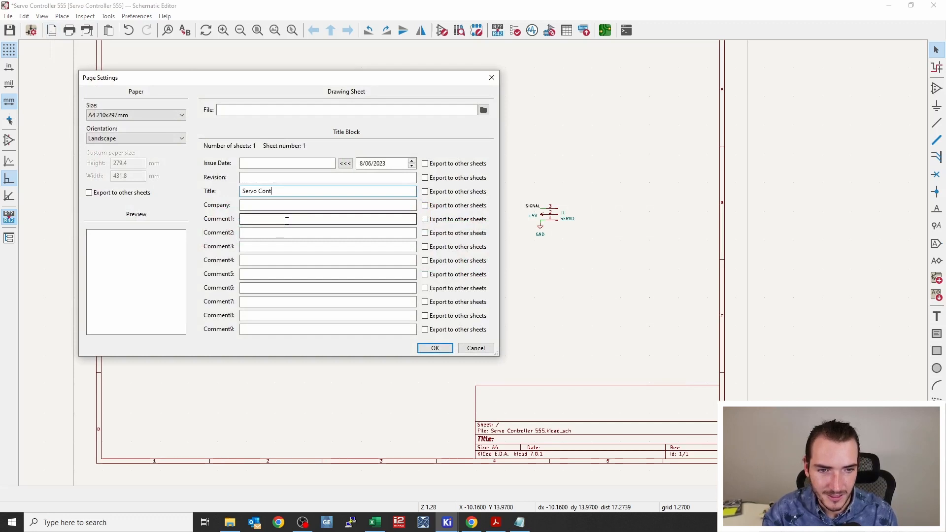
pyautogui.write('555')
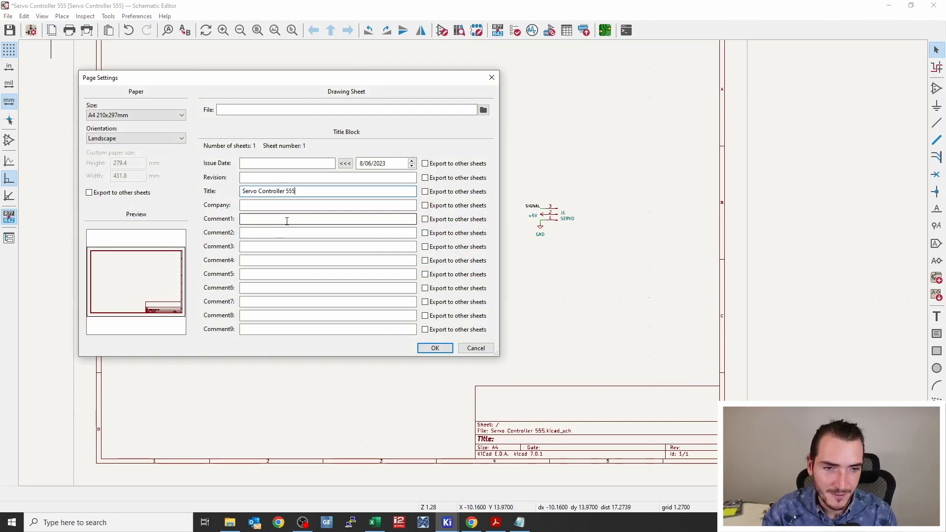
# - Fill in NU Teams as the company and the author's full name as Comment1, and apply the page settings
pyautogui.press('Tab')
pyautogui.write('NU ')
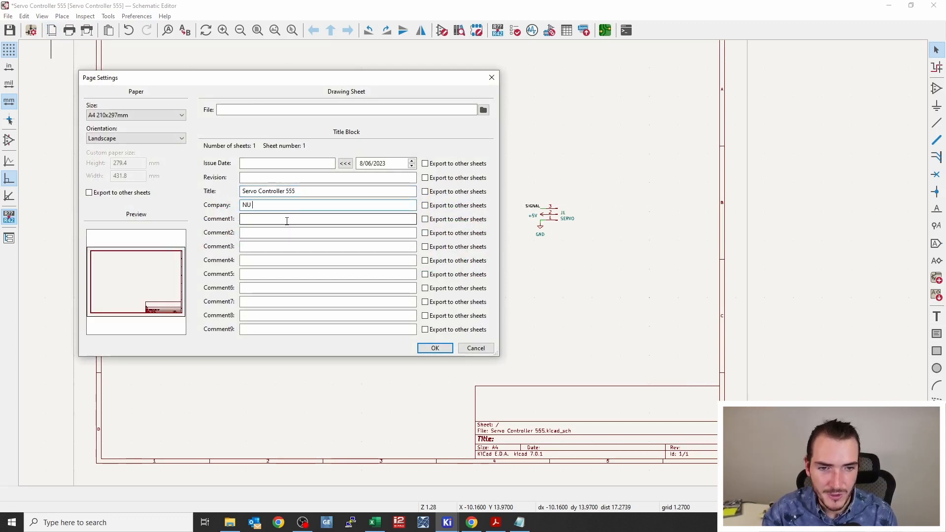
pyautogui.write('Teams')
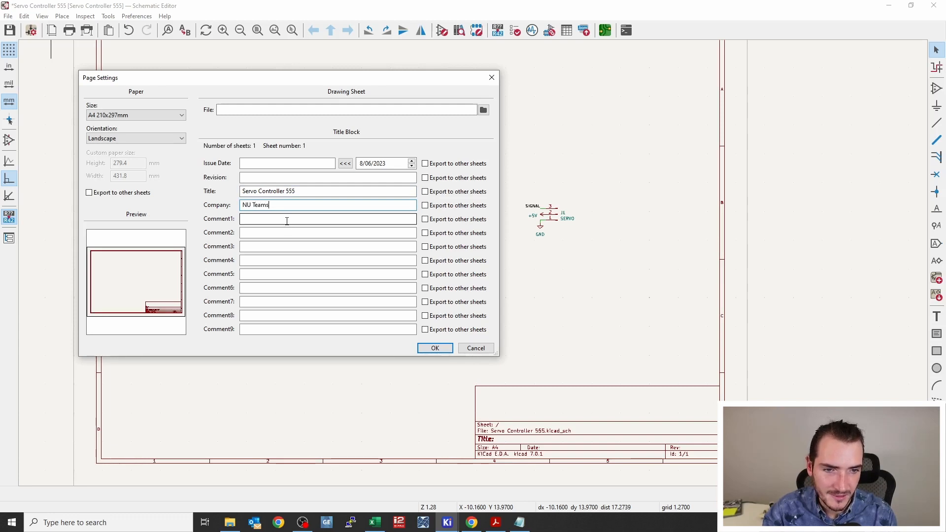
pyautogui.press('Tab')
pyautogui.press('Tab')
pyautogui.write('M')
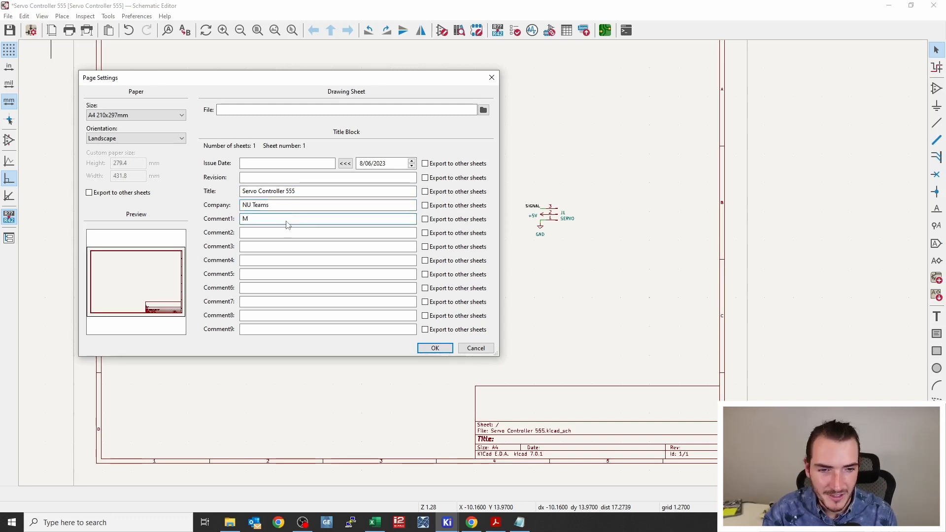
pyautogui.write('ichael Ruppe')
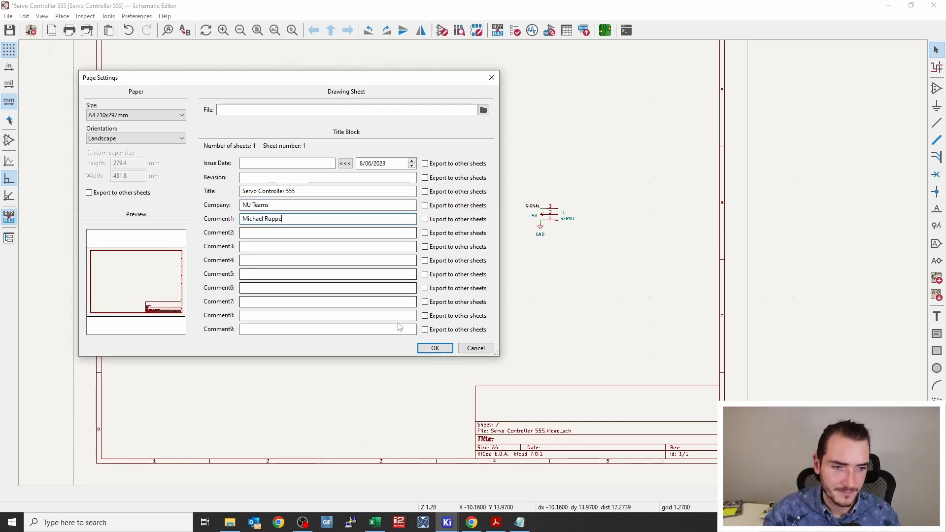
pyautogui.click(433, 347)
pyautogui.scroll(5, 545, 359)
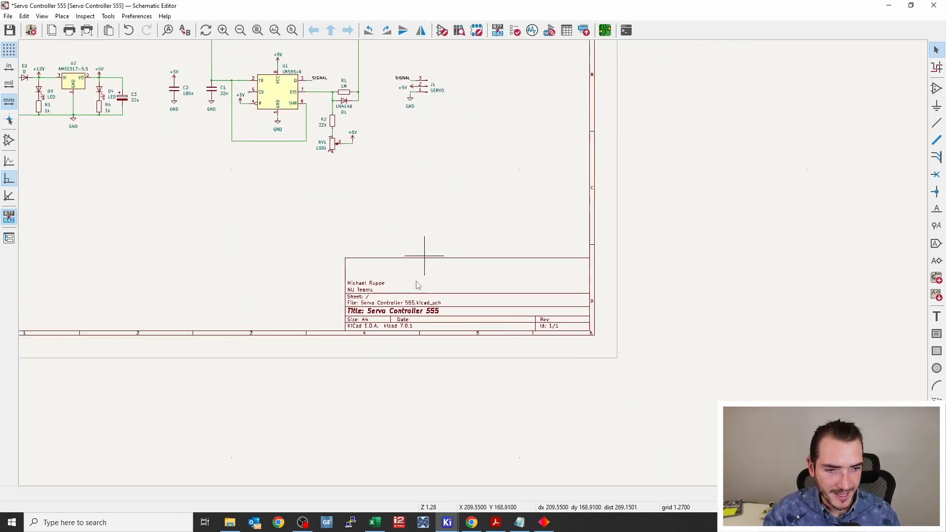
# - Move the whole 555 timer circuit and servo connector further right, away from the power supply section
pyautogui.moveTo(473, 264); pyautogui.dragTo(424, 255, button='middle')
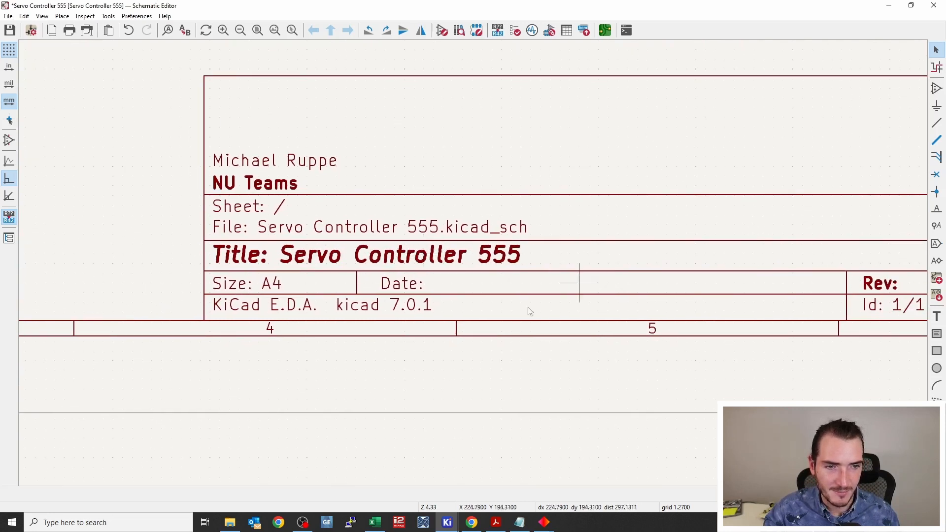
pyautogui.scroll(-6, 450, 207)
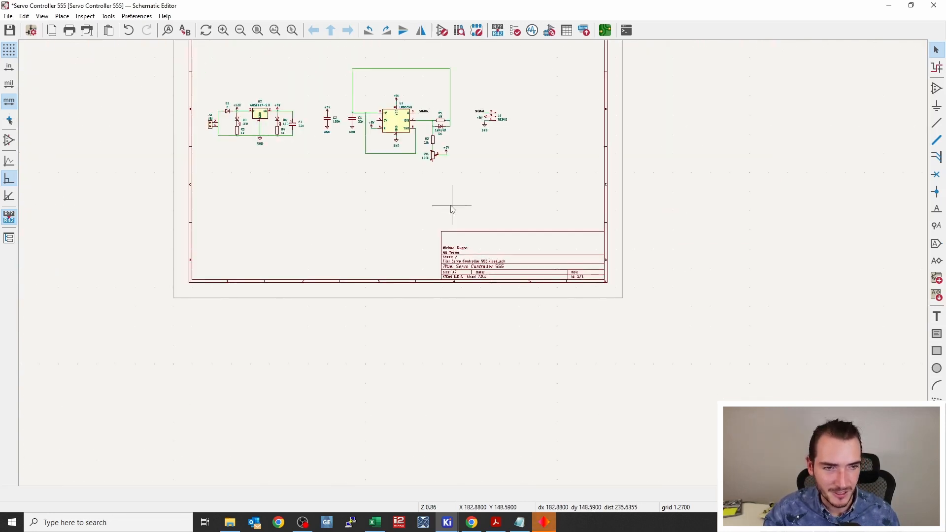
pyautogui.scroll(2, 427, 168)
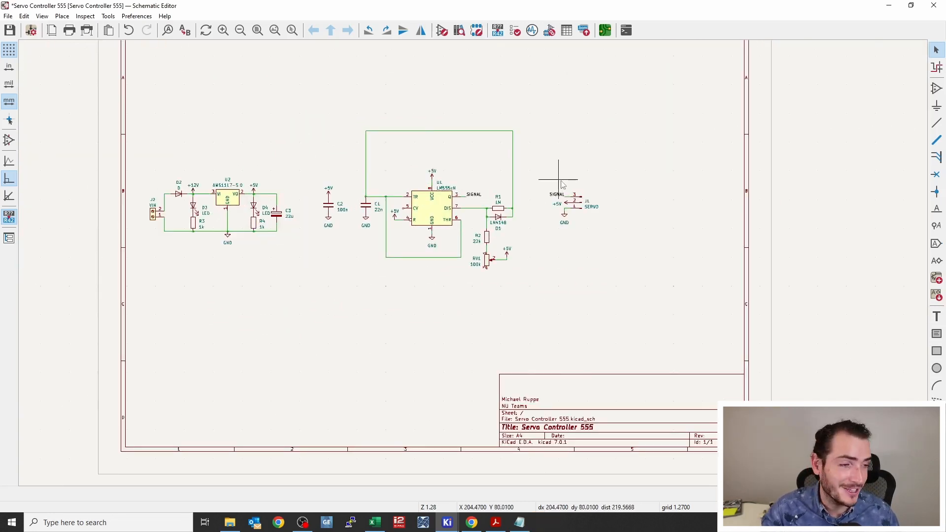
pyautogui.moveTo(311, 116); pyautogui.dragTo(620, 293)
pyautogui.moveTo(432, 209); pyautogui.dragTo(504, 209)
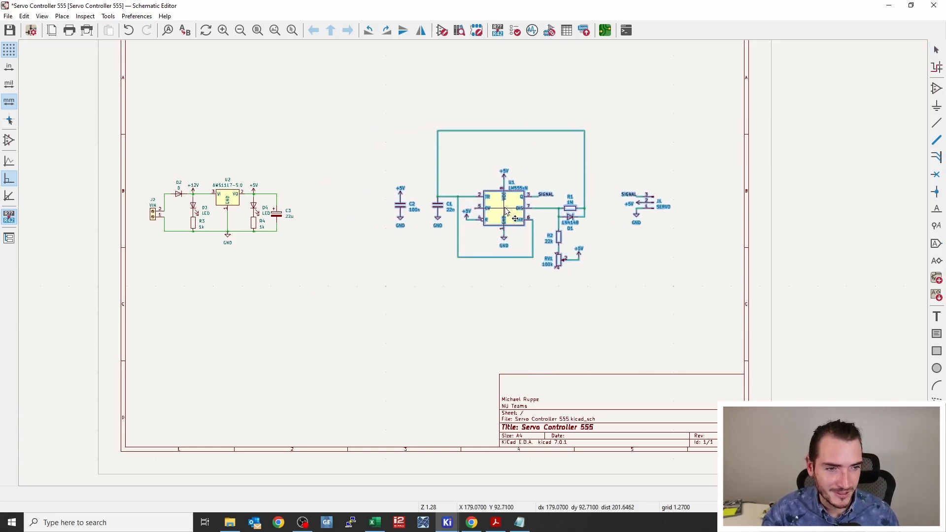
pyautogui.click(506, 317)
# - Place the bold heading Servo Signal Generator with a text size of 2 mm above the timer circuit
pyautogui.click(937, 317)
pyautogui.click(444, 101)
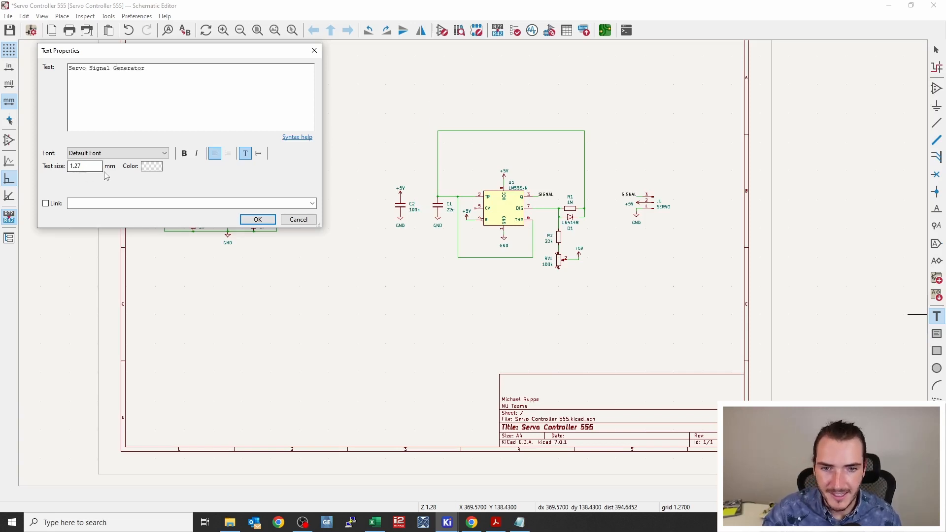
pyautogui.moveTo(86, 166); pyautogui.dragTo(62, 166)
pyautogui.write('2')
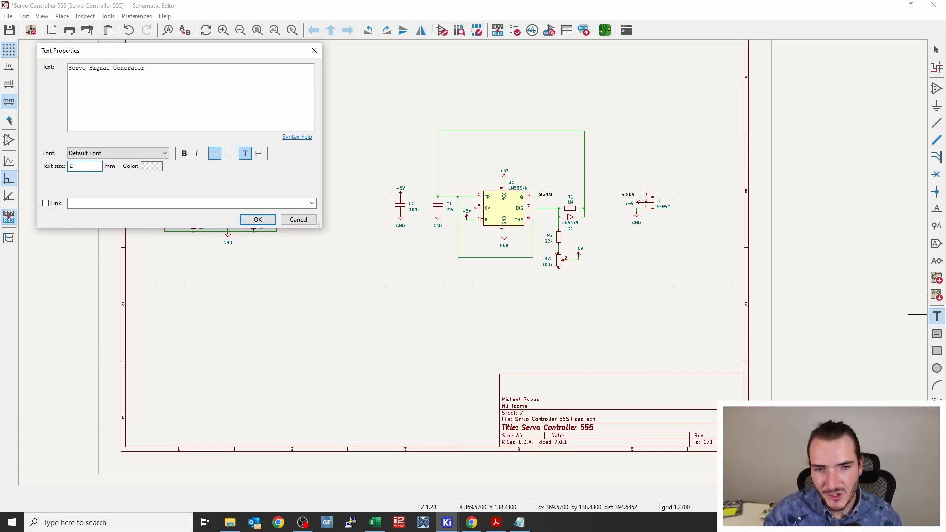
pyautogui.click(258, 219)
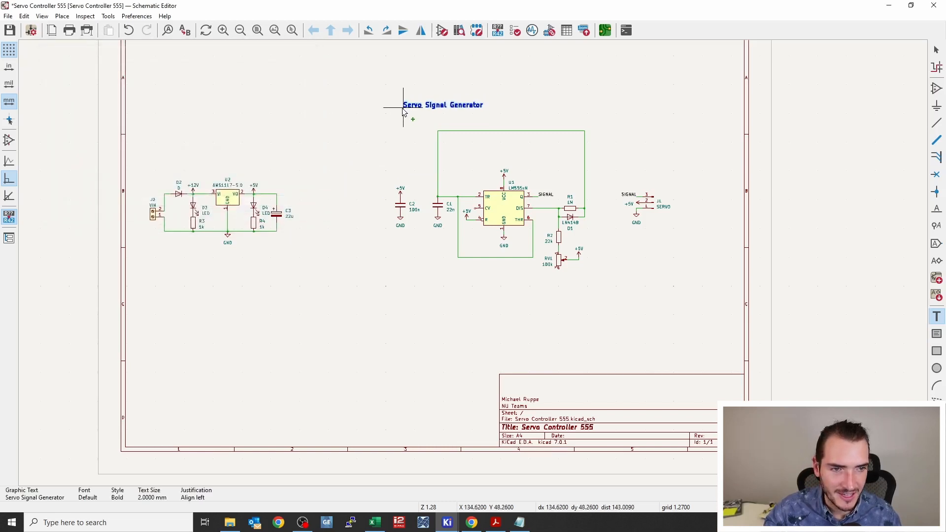
pyautogui.click(403, 108)
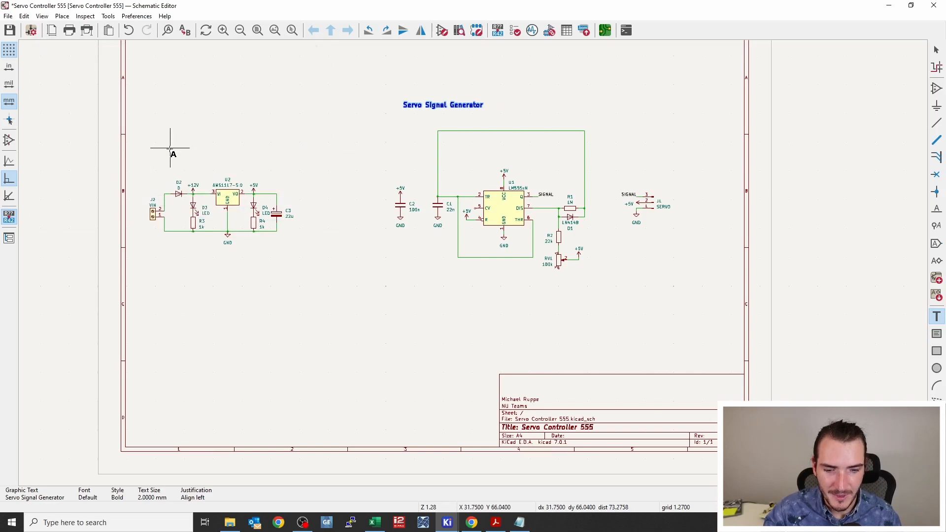
# - Duplicate the heading above the power supply circuit and change its text to Power Input & Regulation
pyautogui.hotkey('ctrl', 'd')
pyautogui.click(158, 145)
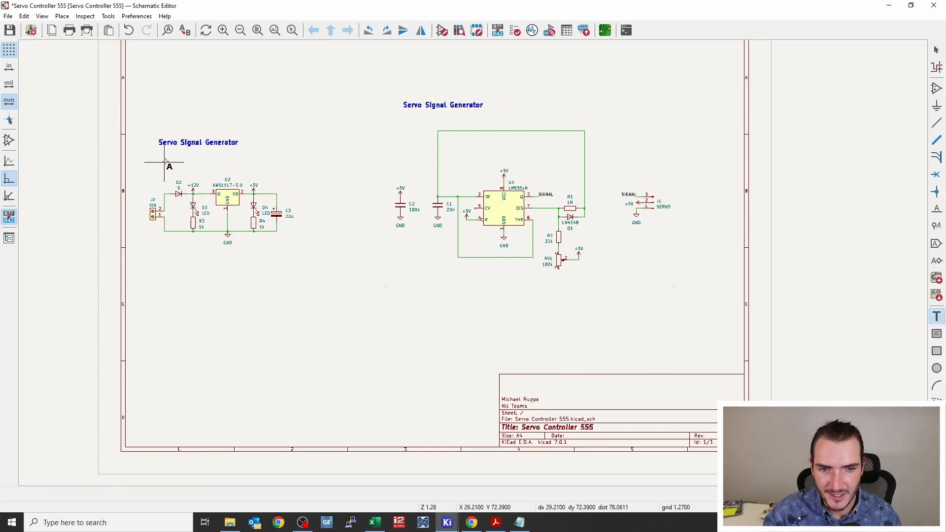
pyautogui.press('Escape')
pyautogui.doubleClick(173, 142)
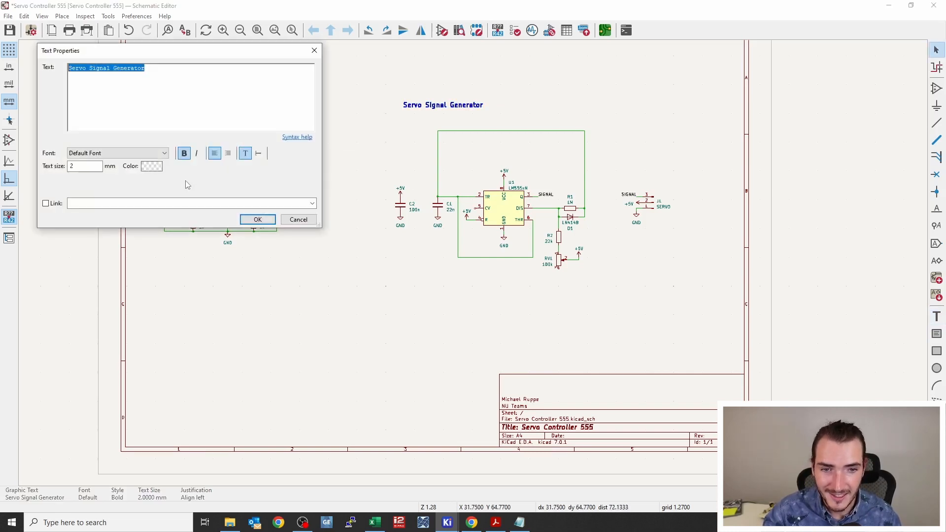
pyautogui.write('Power Input & Regulation')
pyautogui.press('Return')
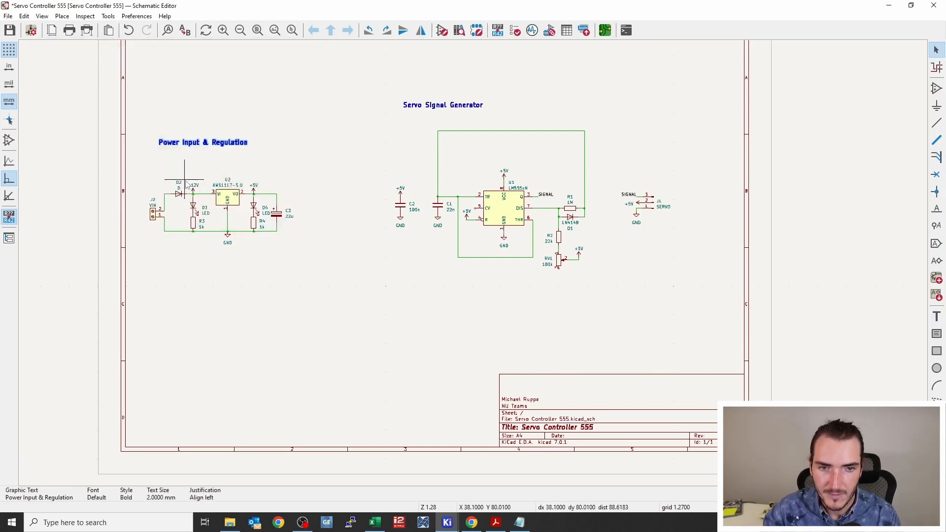
# - Move the power supply circuit with its heading up and to the right, and align the heading's start with connector J2
pyautogui.moveTo(123, 112); pyautogui.dragTo(376, 317)
pyautogui.press('m')
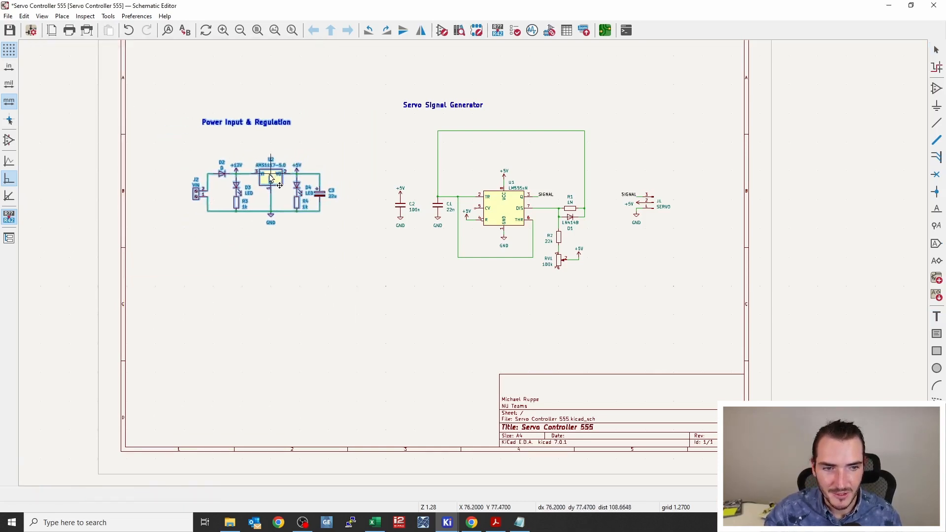
pyautogui.click(247, 154)
pyautogui.click(227, 129)
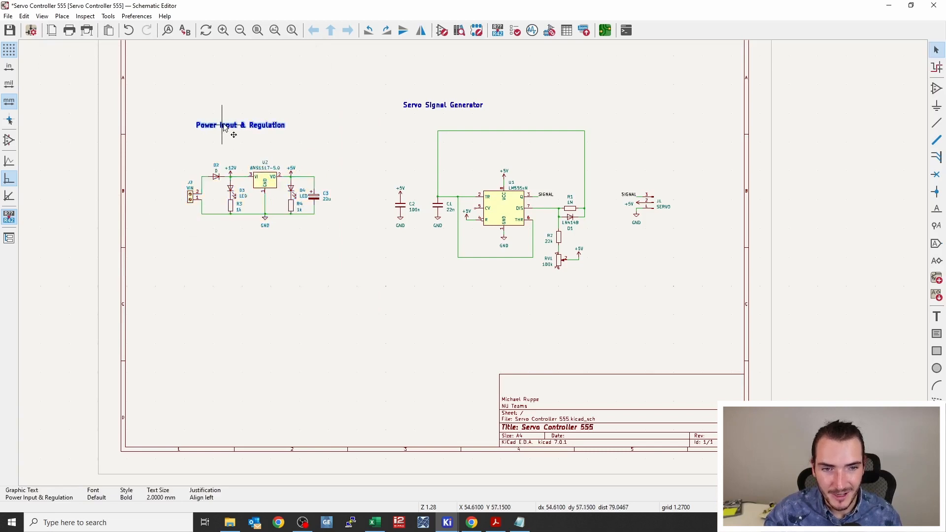
pyautogui.click(207, 103)
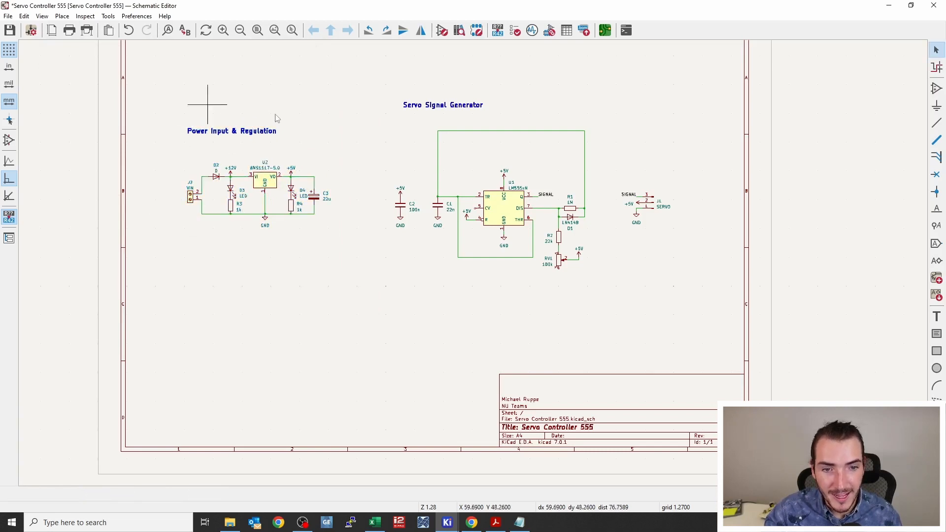
# - Draw a rectangle of about 70 by 46 mm around the power supply circuit, just below its heading
pyautogui.moveTo(352, 128); pyautogui.dragTo(330, 139, button='middle')
pyautogui.click(937, 350)
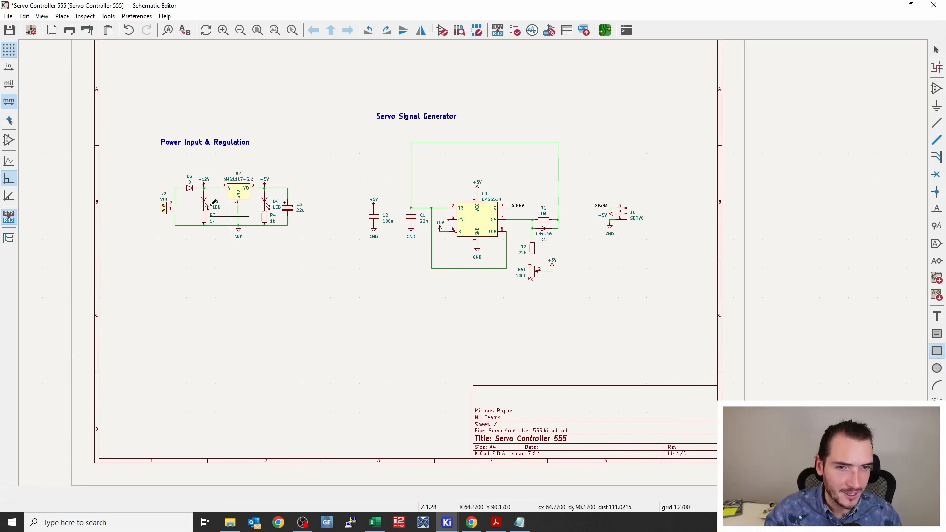
pyautogui.click(155, 148)
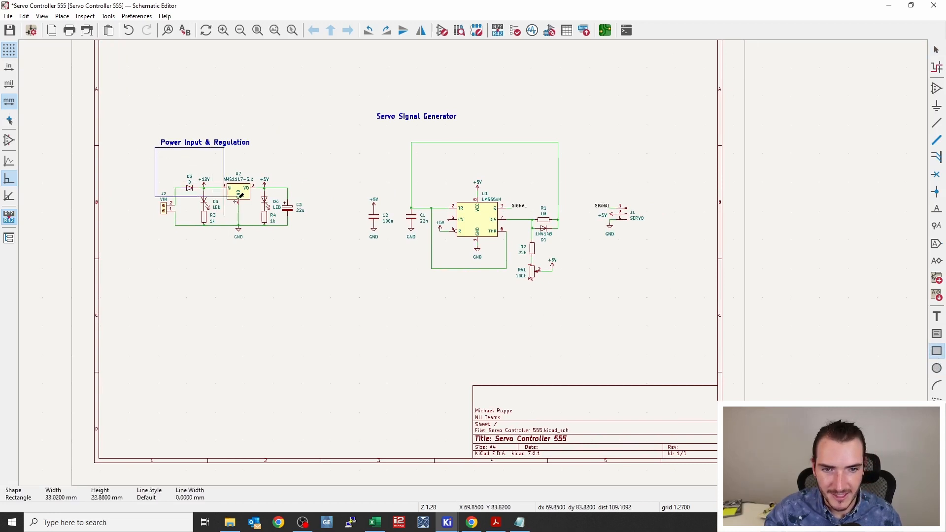
pyautogui.click(313, 252)
# - Draw a rectangle around the 555 timer circuit, from C2 to the R1 feedback loop, just below its heading
pyautogui.moveTo(313, 252); pyautogui.dragTo(245, 267, button='middle')
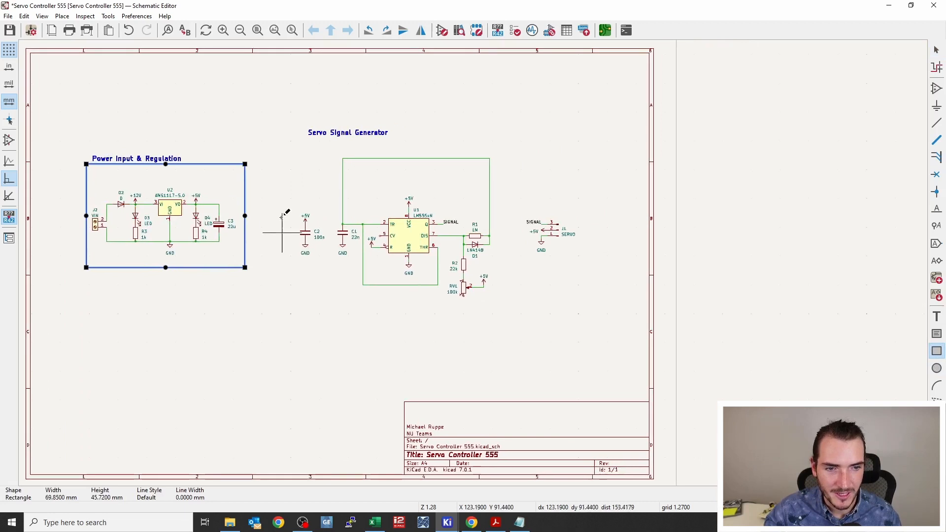
pyautogui.click(294, 139)
pyautogui.click(504, 307)
pyautogui.press('Escape')
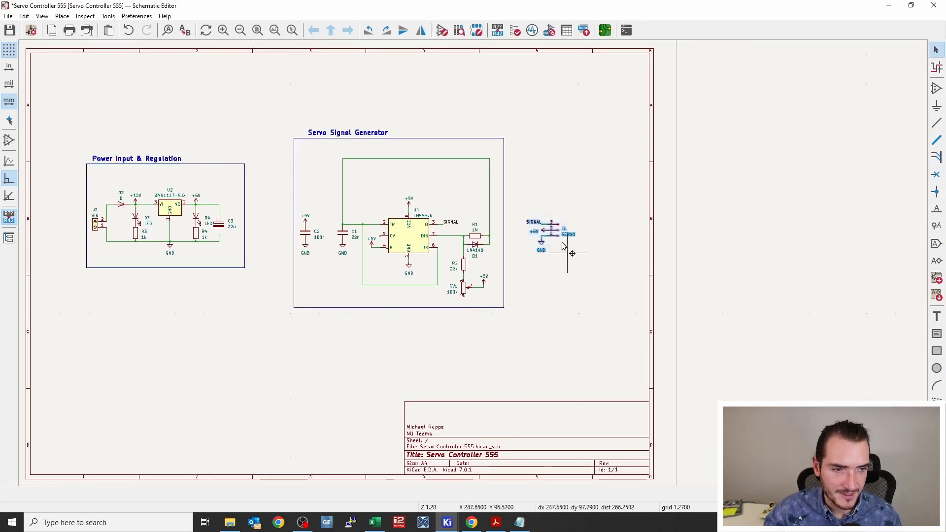
# - Move the servo connector group further right and place a copy of the Servo Signal Generator heading above it
pyautogui.moveTo(564, 246); pyautogui.dragTo(593, 247)
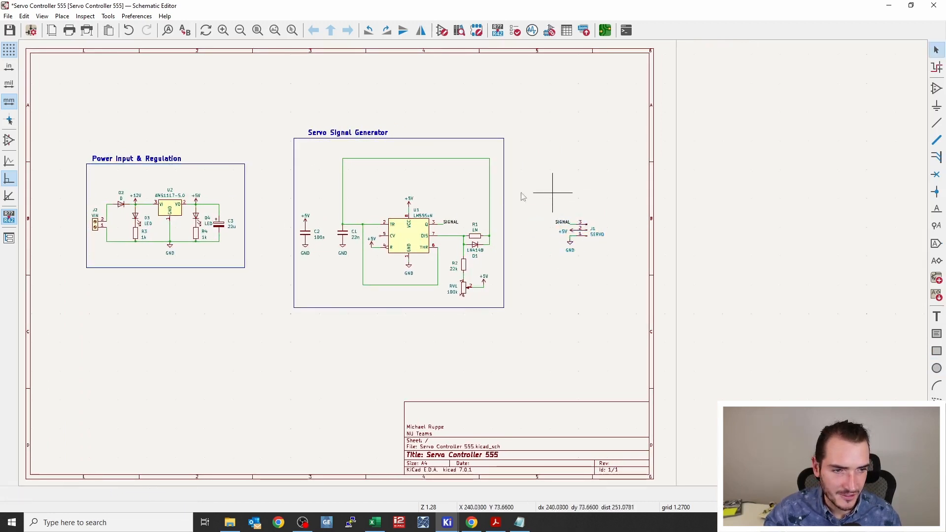
pyautogui.click(330, 134)
pyautogui.hotkey('ctrl', 'c')
pyautogui.hotkey('ctrl', 'v')
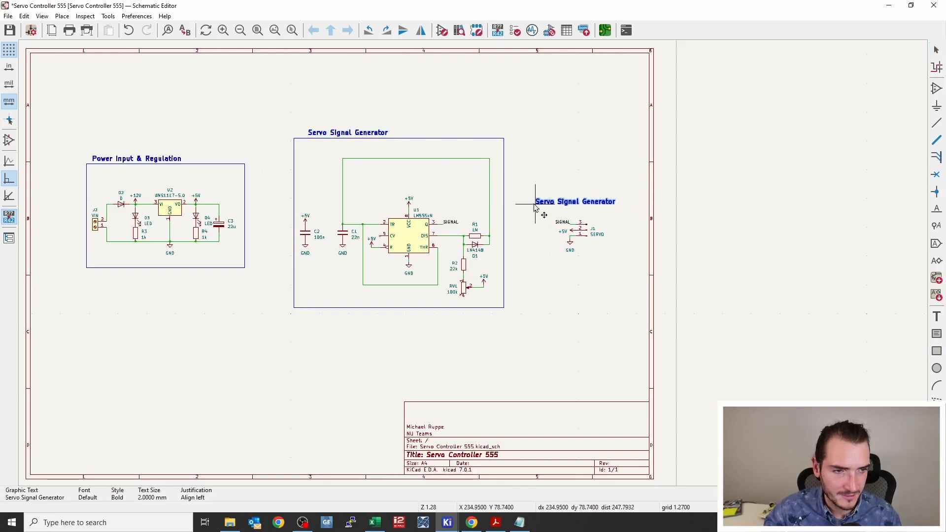
pyautogui.click(535, 206)
# - Change the copied heading to Servo Output, positioned directly above the servo connector, and save the schematic
pyautogui.doubleClick(544, 205)
pyautogui.write('Servo Output')
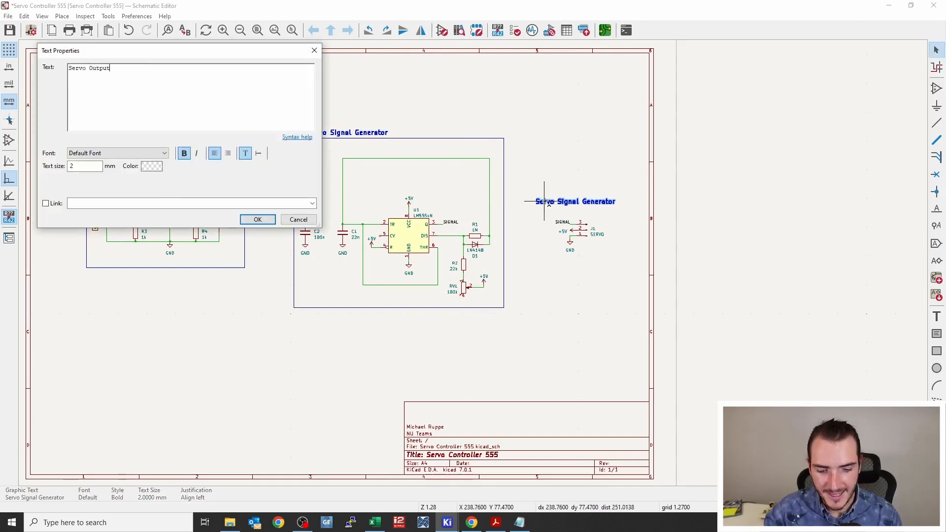
pyautogui.press('Return')
pyautogui.press('m')
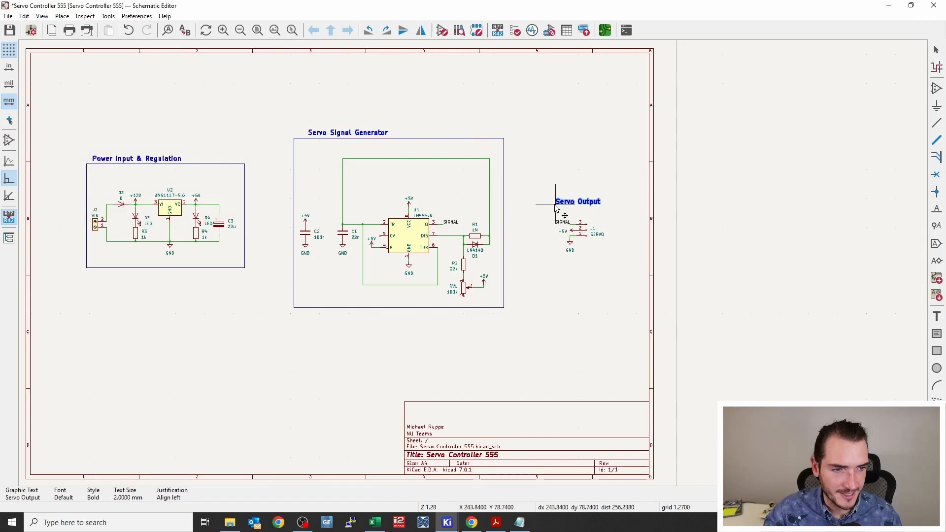
pyautogui.click(553, 207)
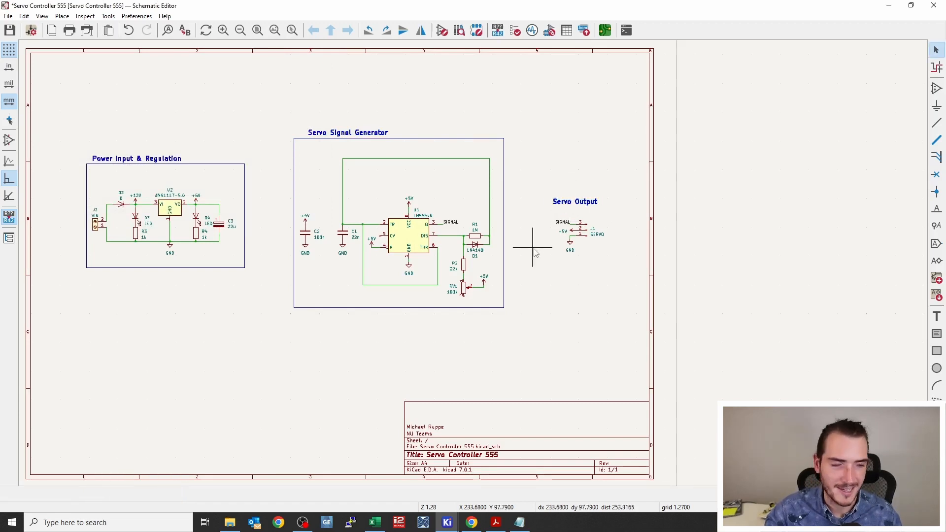
pyautogui.hotkey('ctrl', 's')
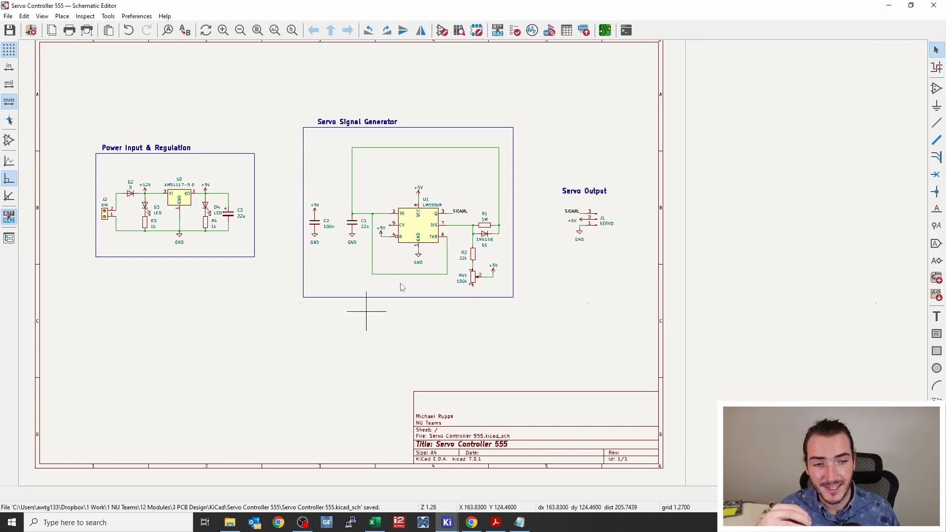
pyautogui.scroll(3, 416, 219)
pyautogui.click(427, 238)
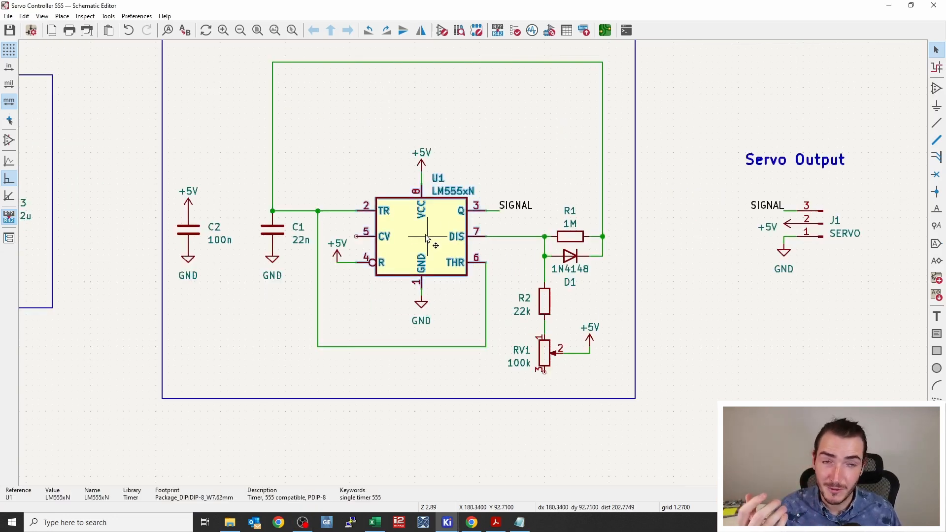
pyautogui.click(348, 316)
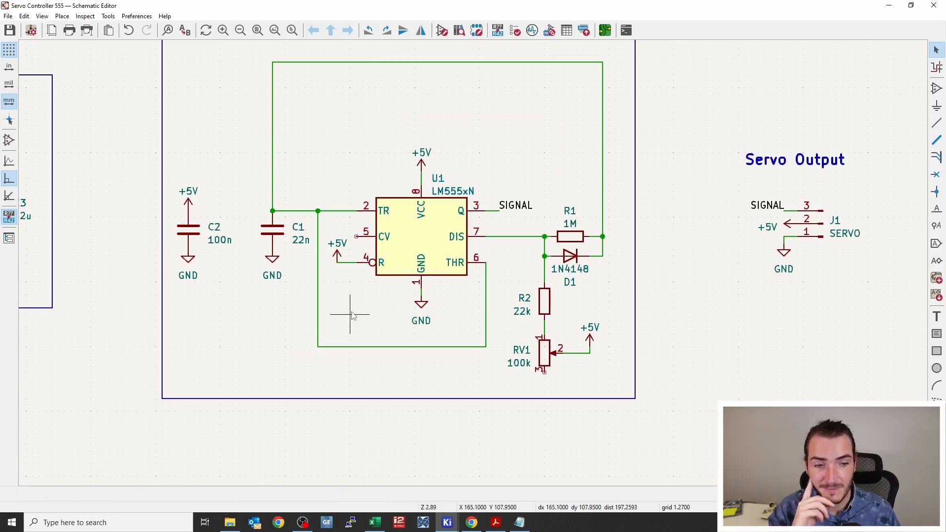
pyautogui.scroll(-2, 348, 316)
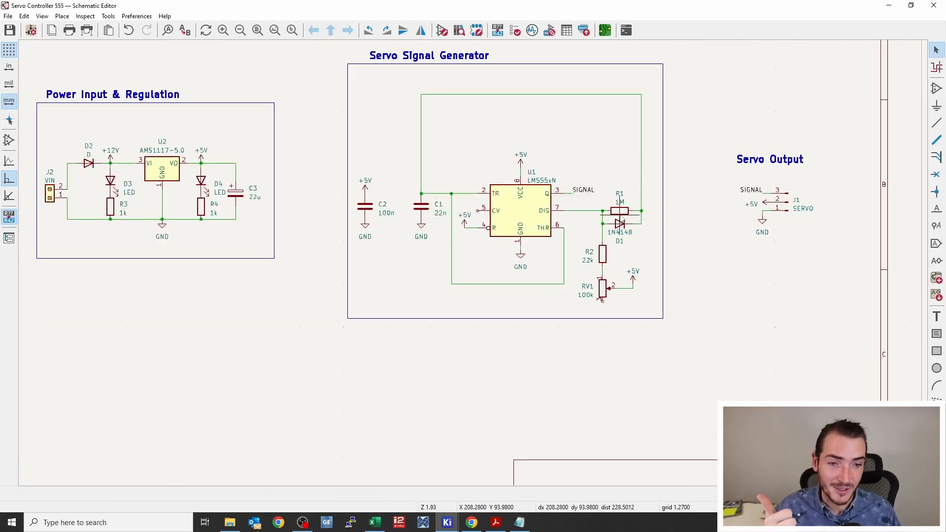